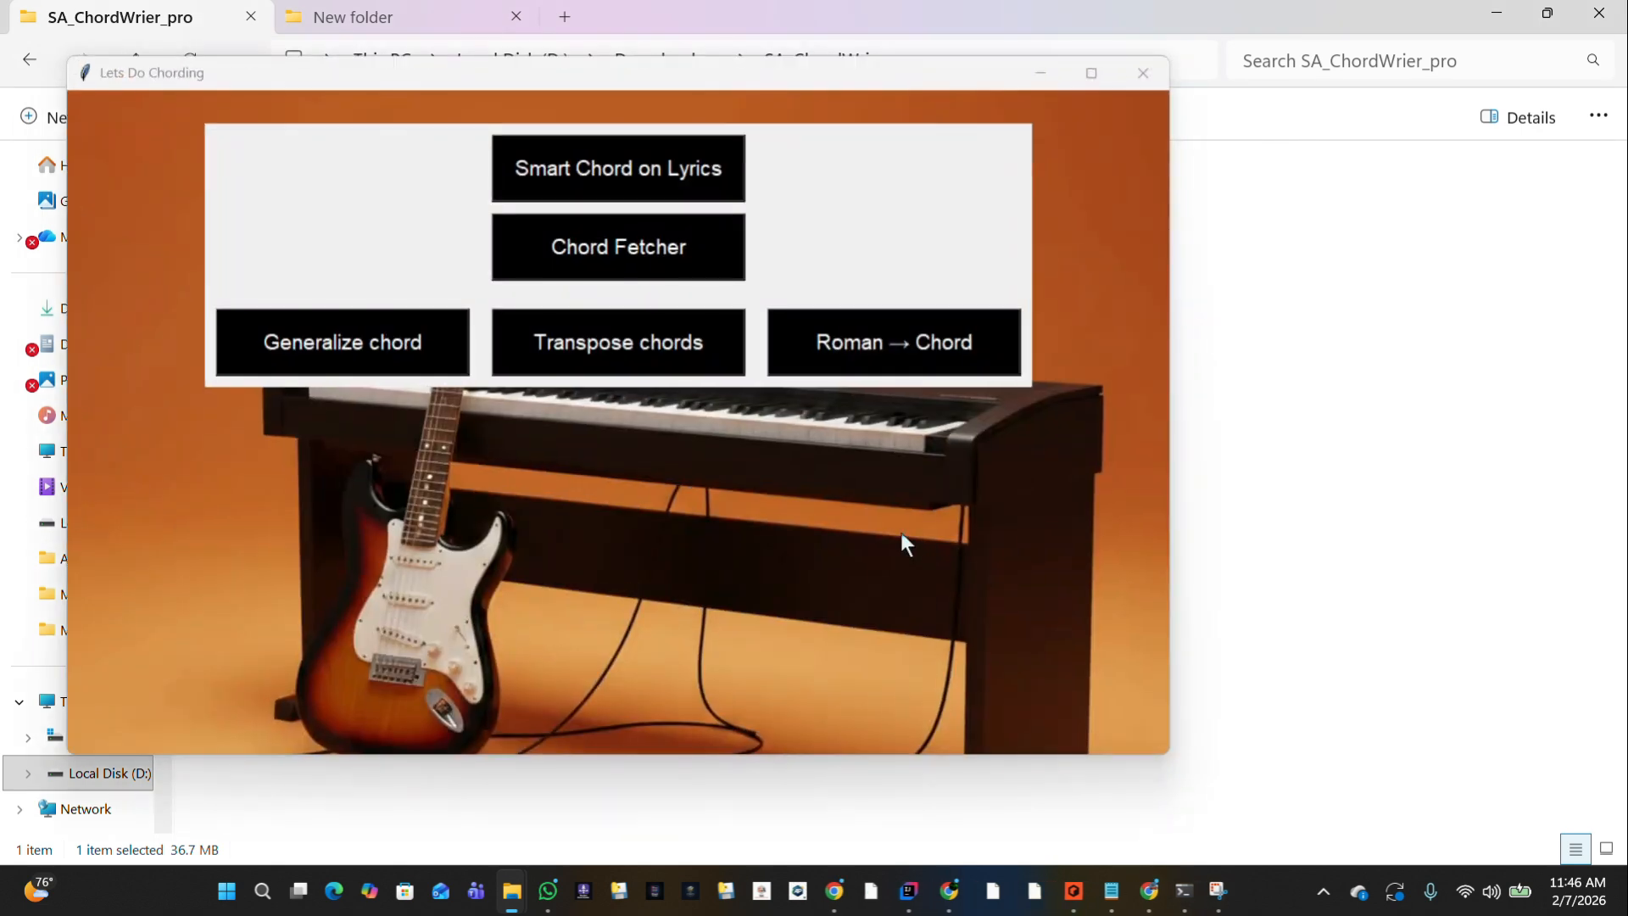
# View the Smart Chord on Lyrics tool and close its window.
pyautogui.click(602, 188)
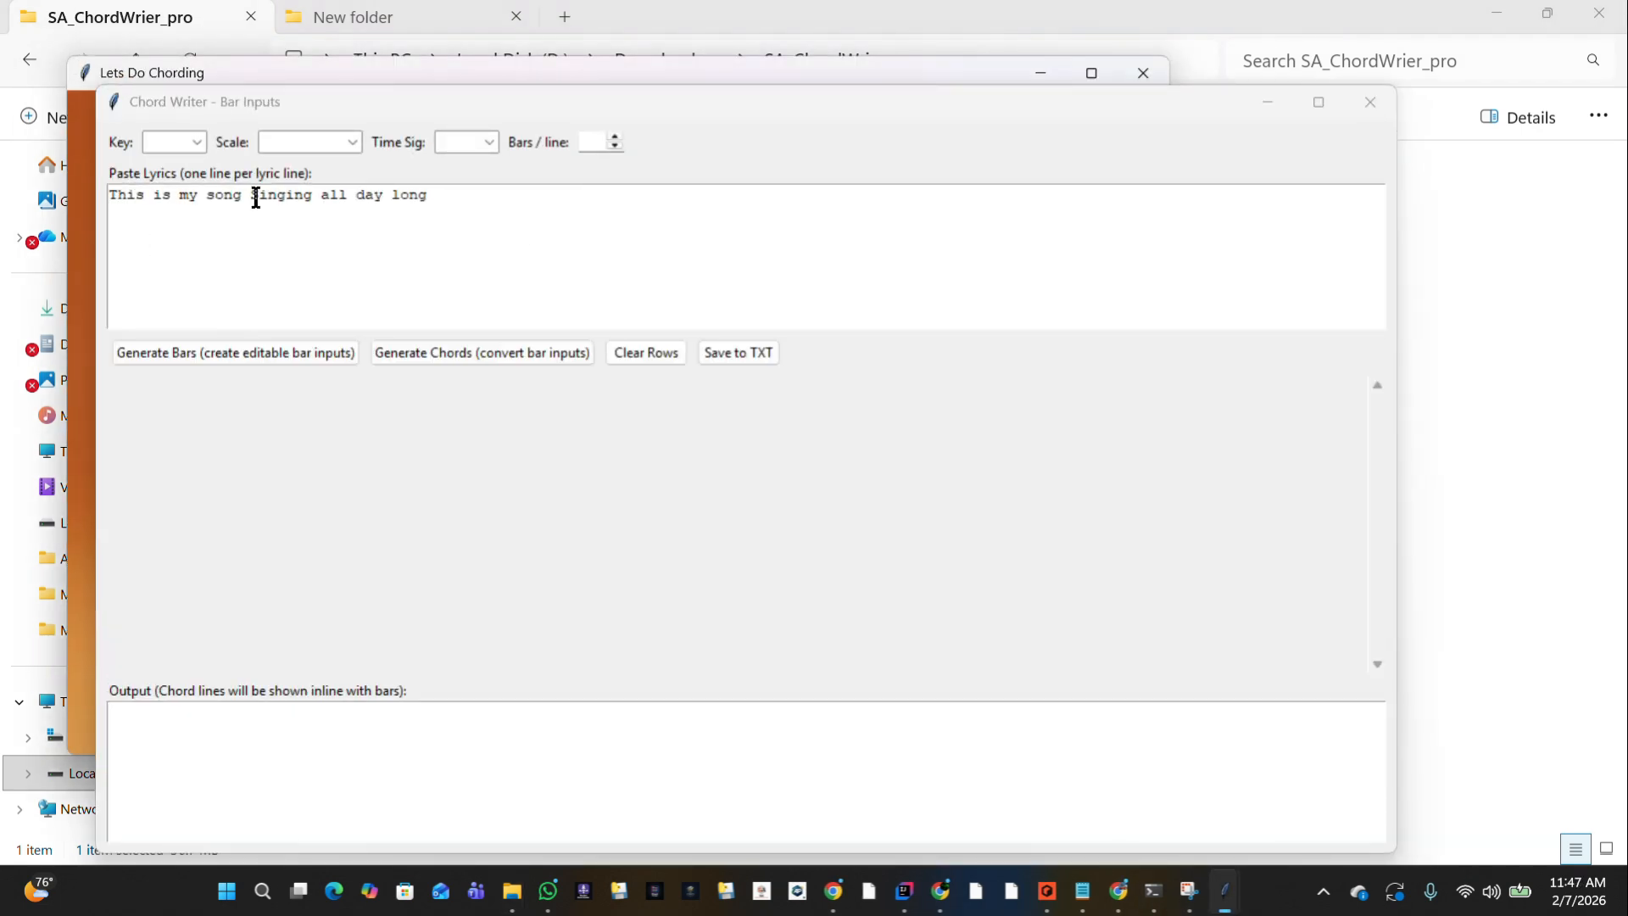
pyautogui.click(1355, 117)
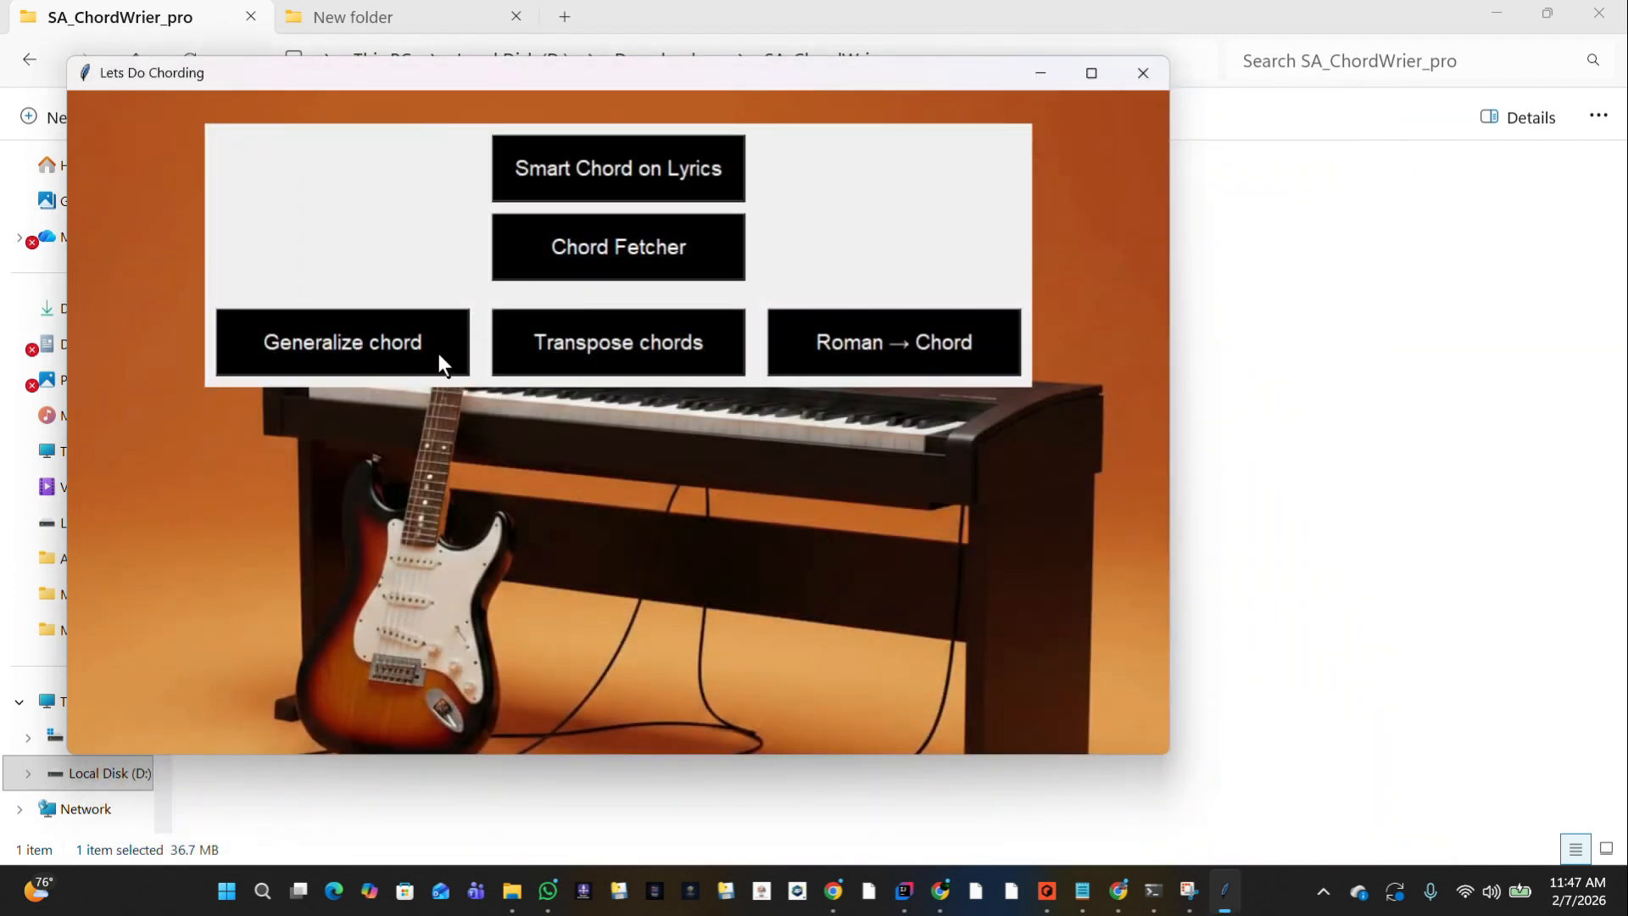
# Open the Transpose chords tool and transpose the sample bar chords and lyrics from current key E to new key D.
pyautogui.click(621, 360)
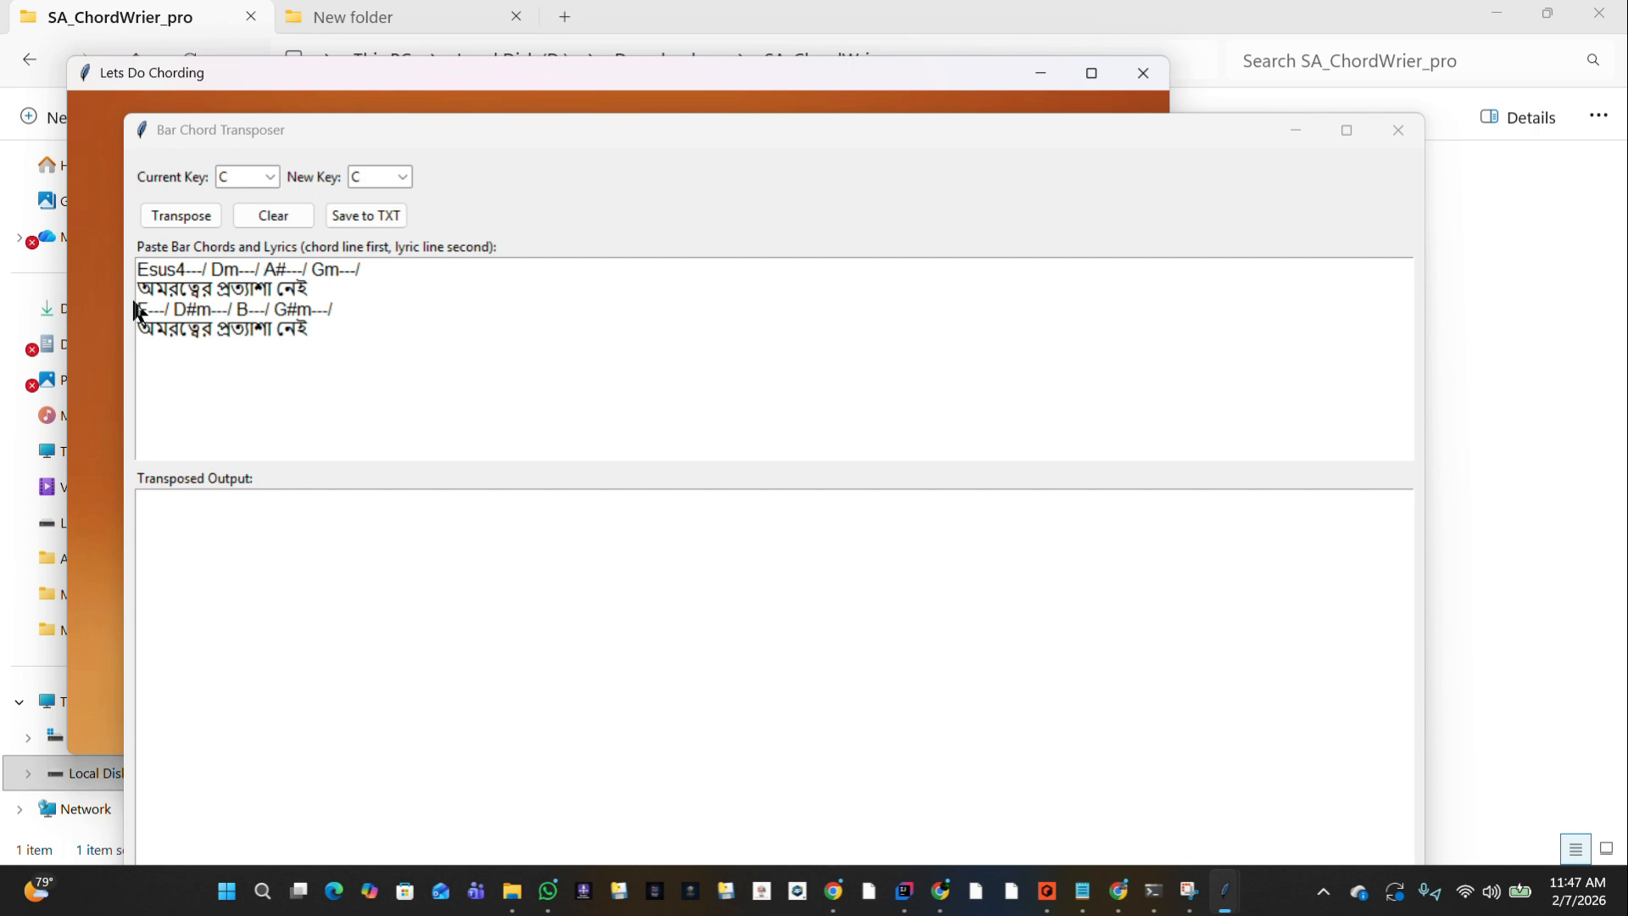
pyautogui.click(340, 348)
pyautogui.hotkey('ctrl', 'a')
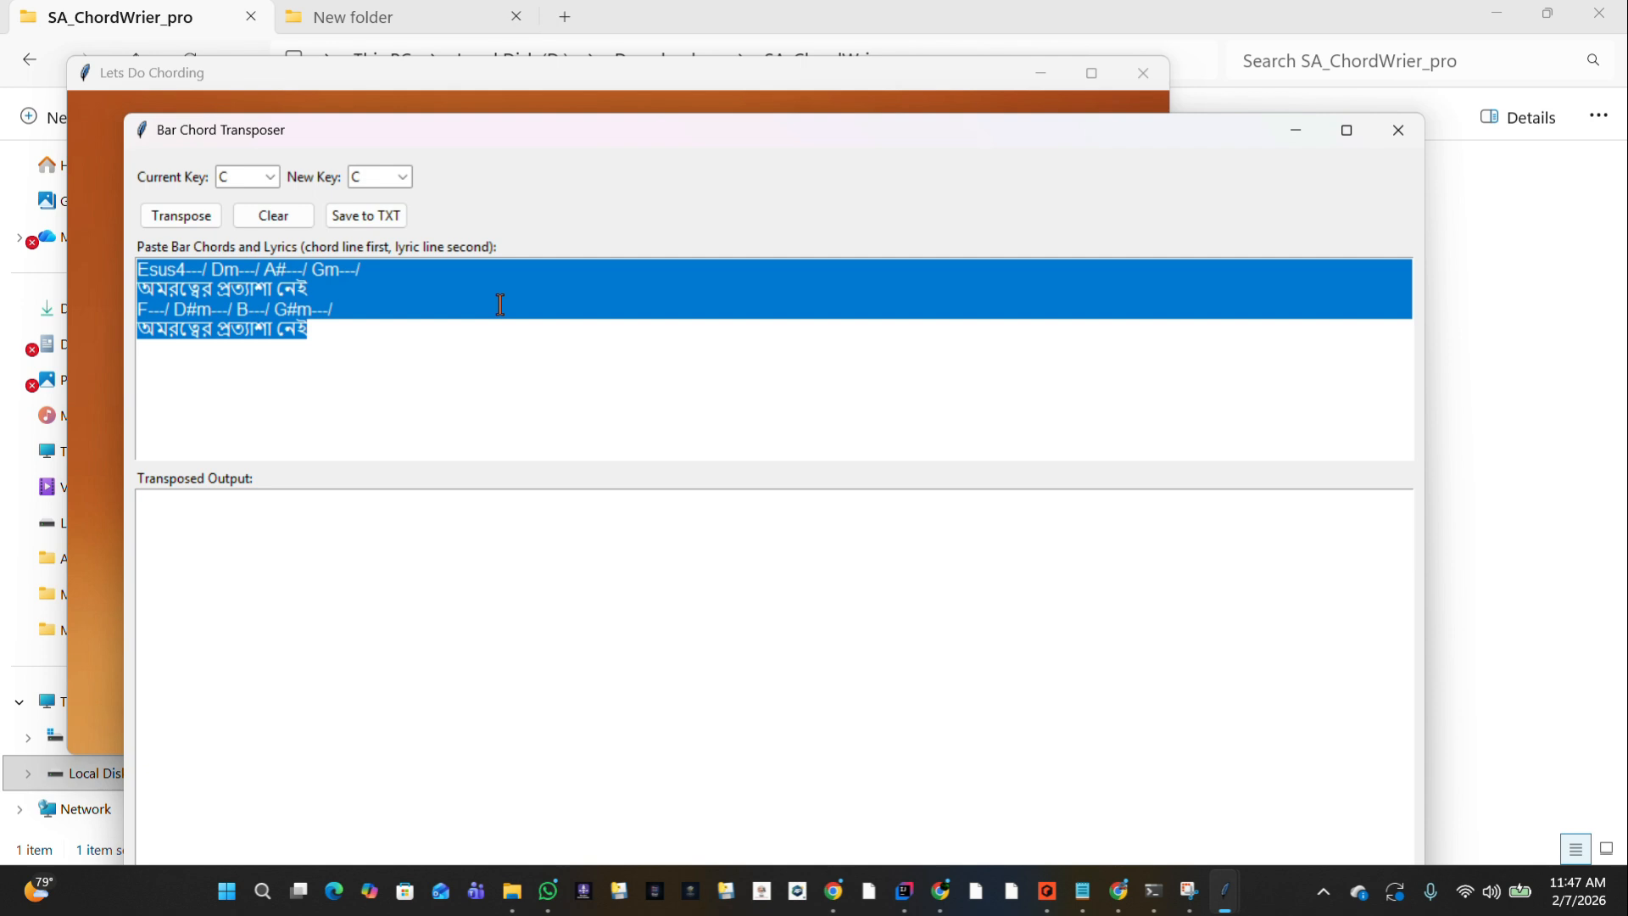
pyautogui.click(367, 305)
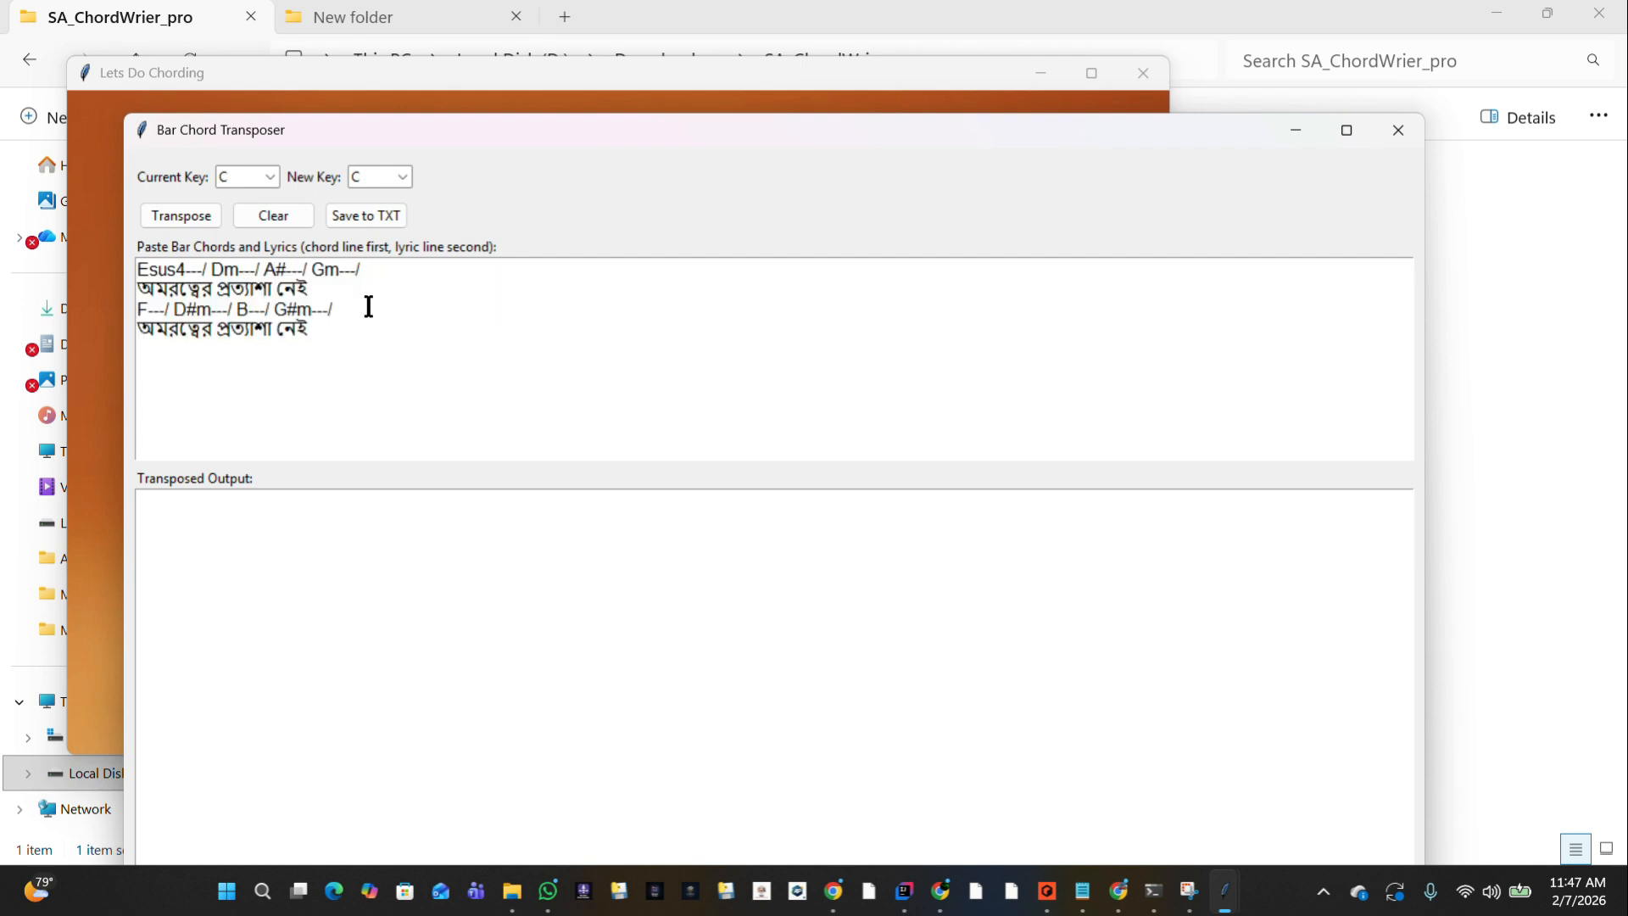
pyautogui.click(342, 320)
pyautogui.hotkey('ctrl', 'a')
pyautogui.click(272, 173)
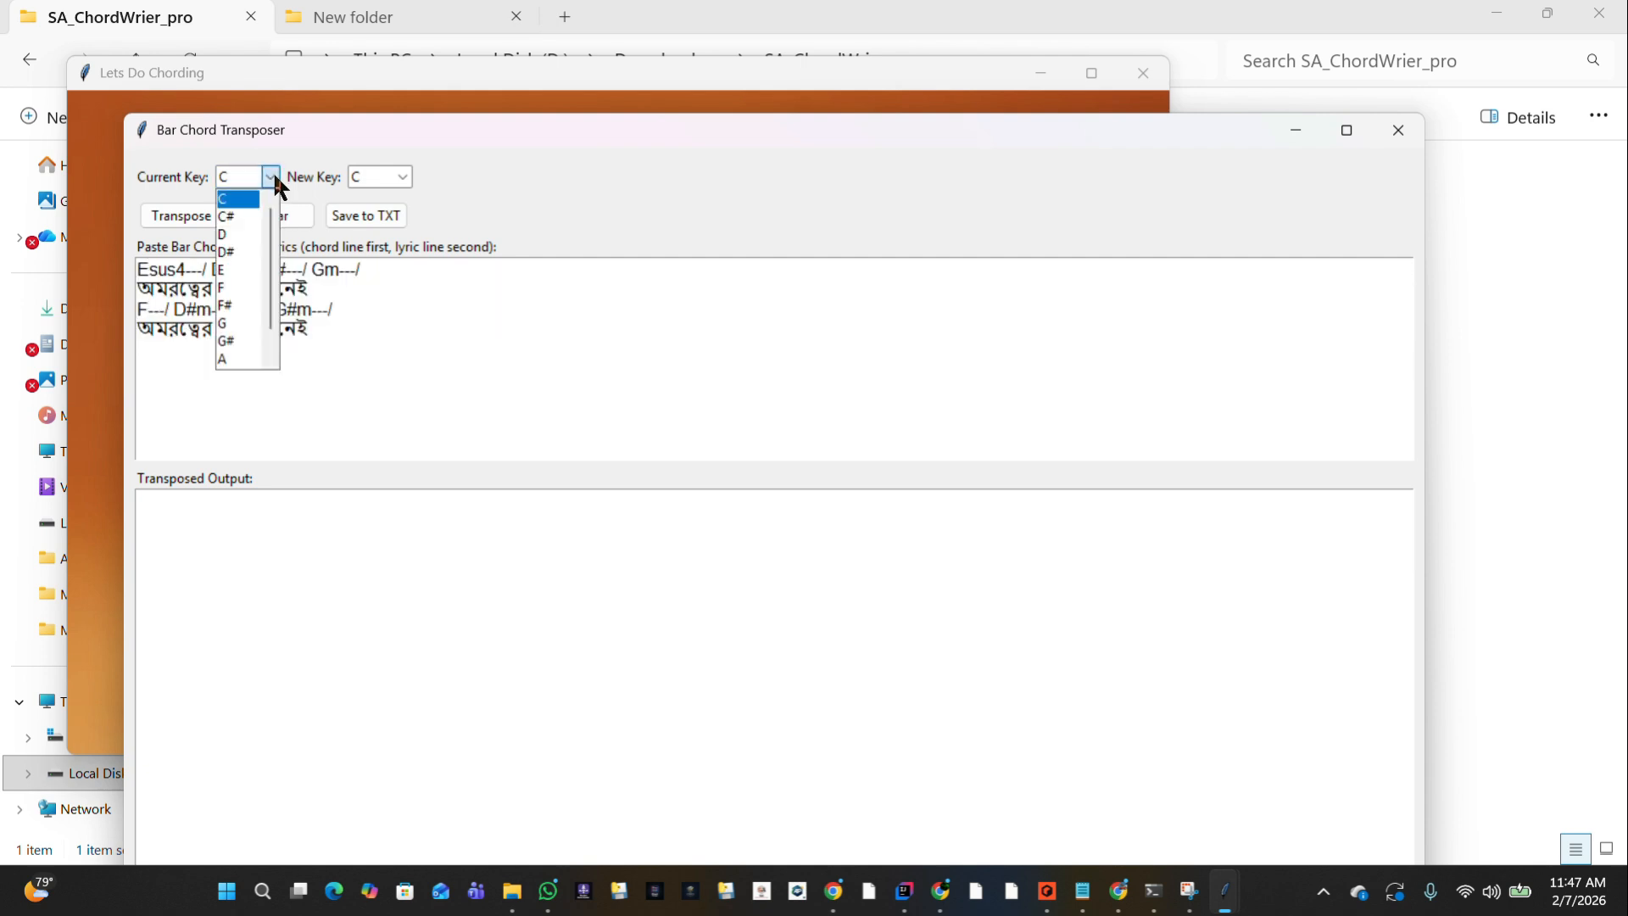
pyautogui.click(231, 271)
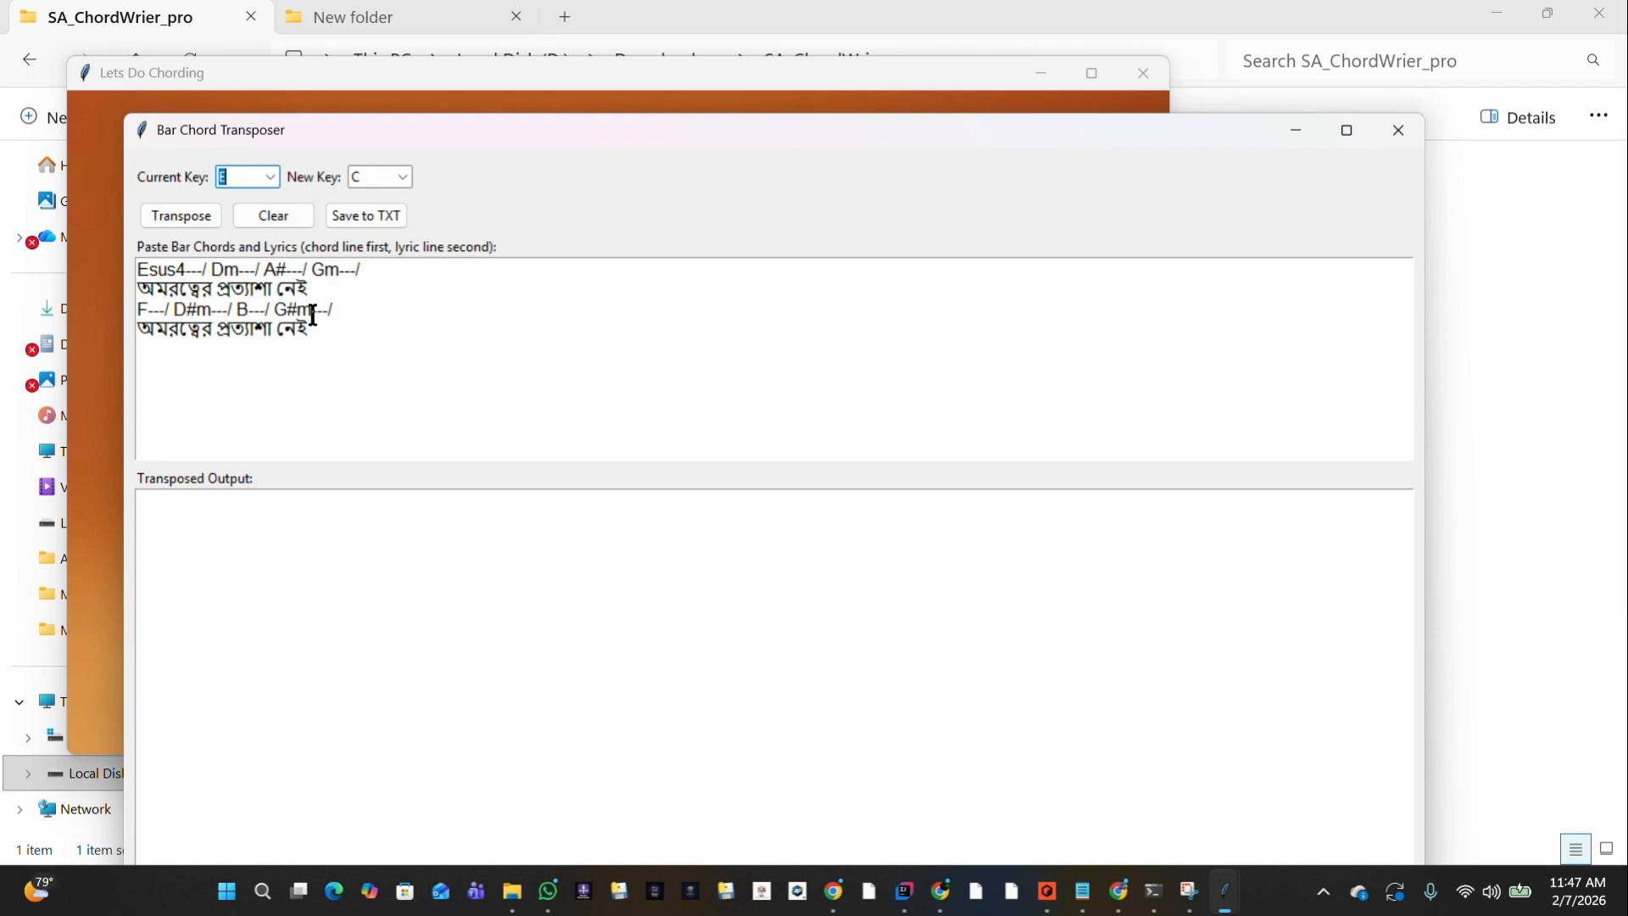
pyautogui.click(403, 179)
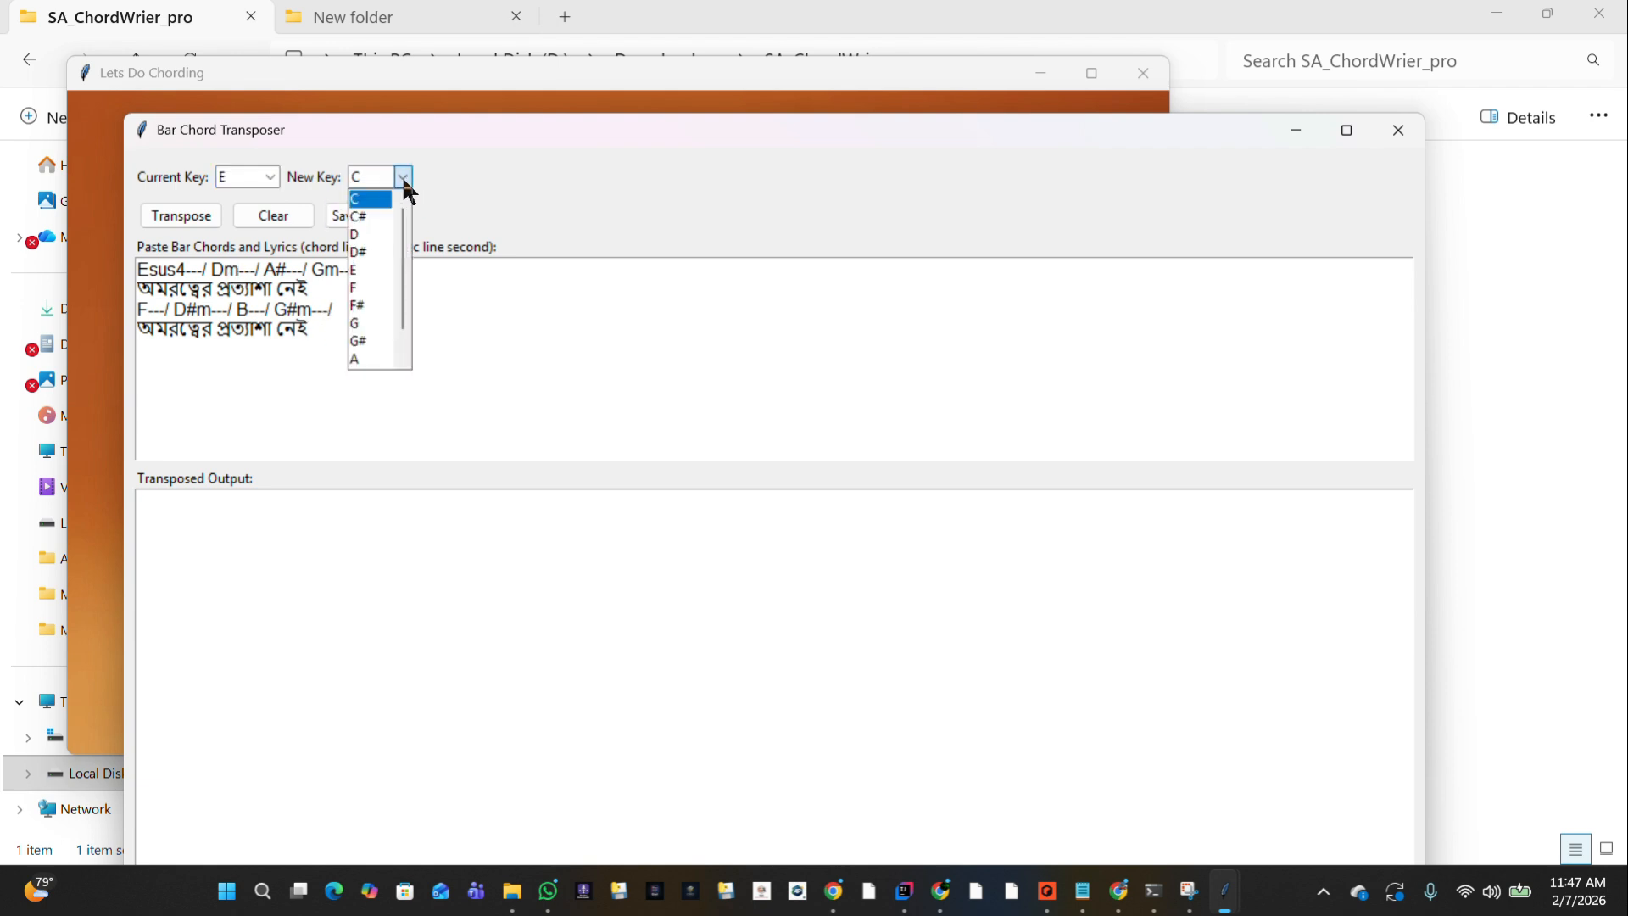
pyautogui.click(364, 236)
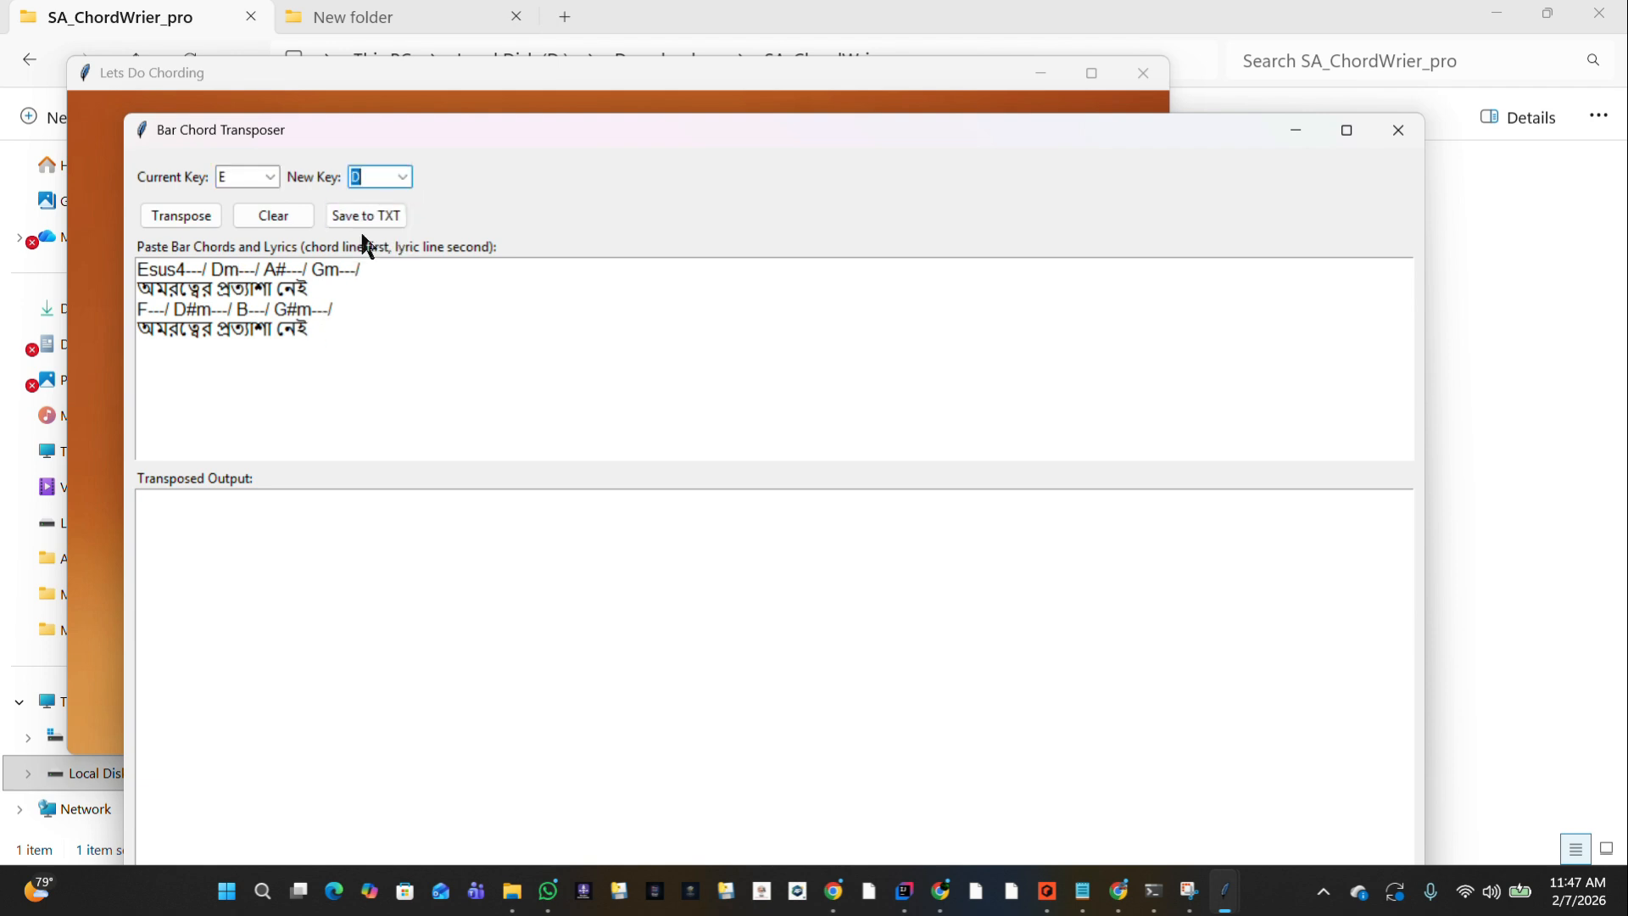
pyautogui.click(195, 218)
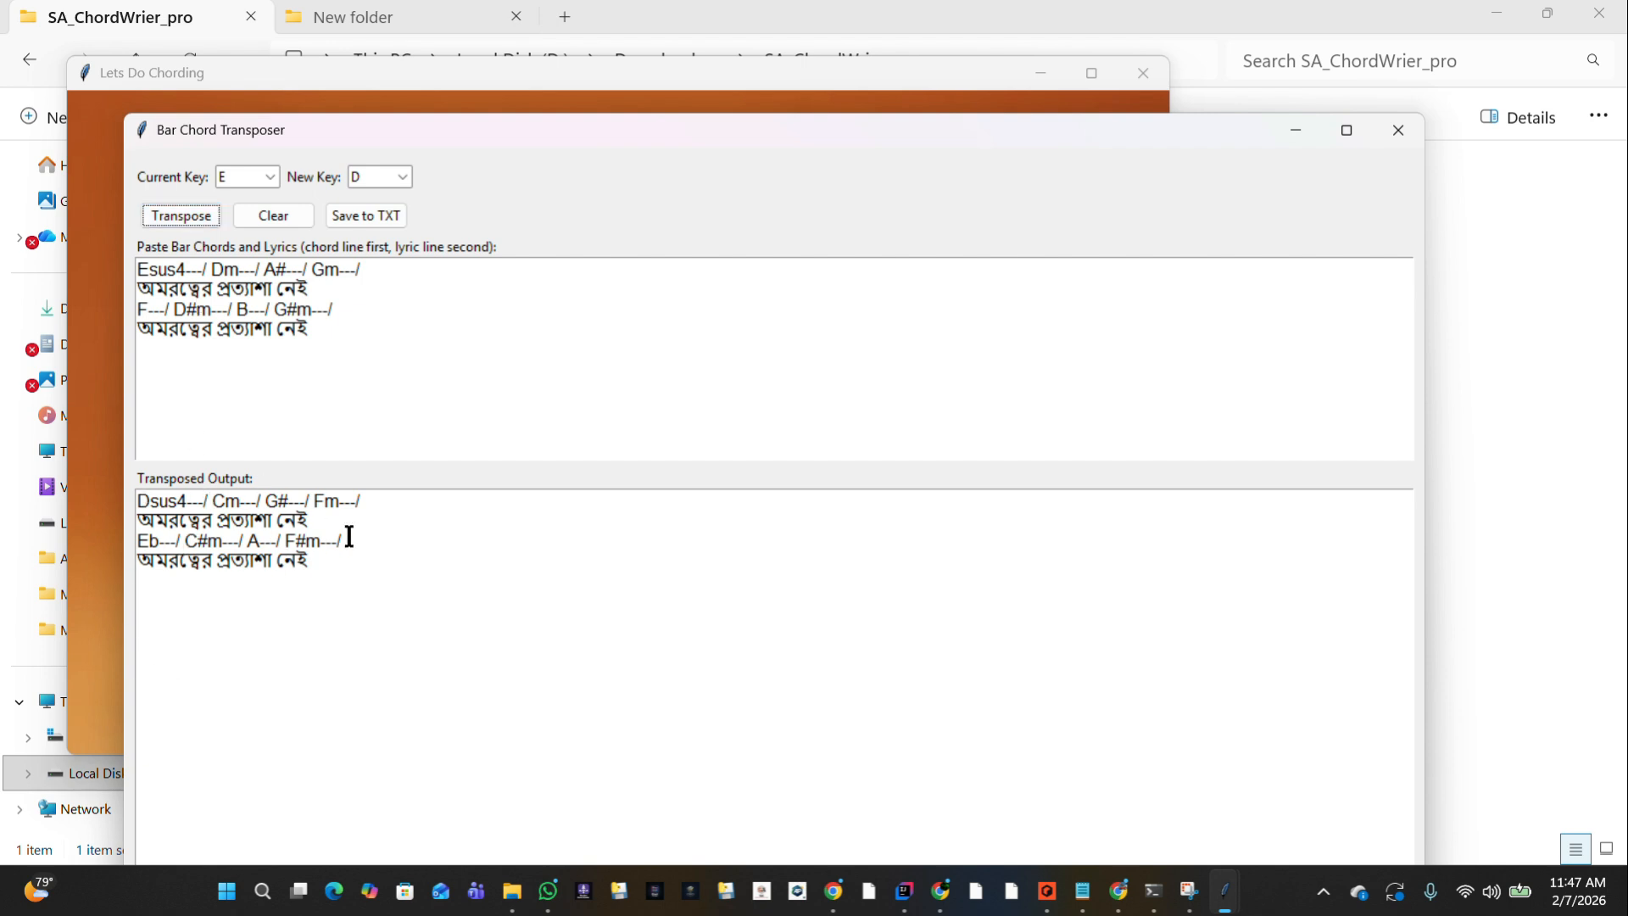
# Copy the whole transposed output and close the Bar Chord Transposer.
pyautogui.click(378, 559)
pyautogui.moveTo(378, 559); pyautogui.dragTo(104, 468)
pyautogui.hotkey('ctrl', 'c')
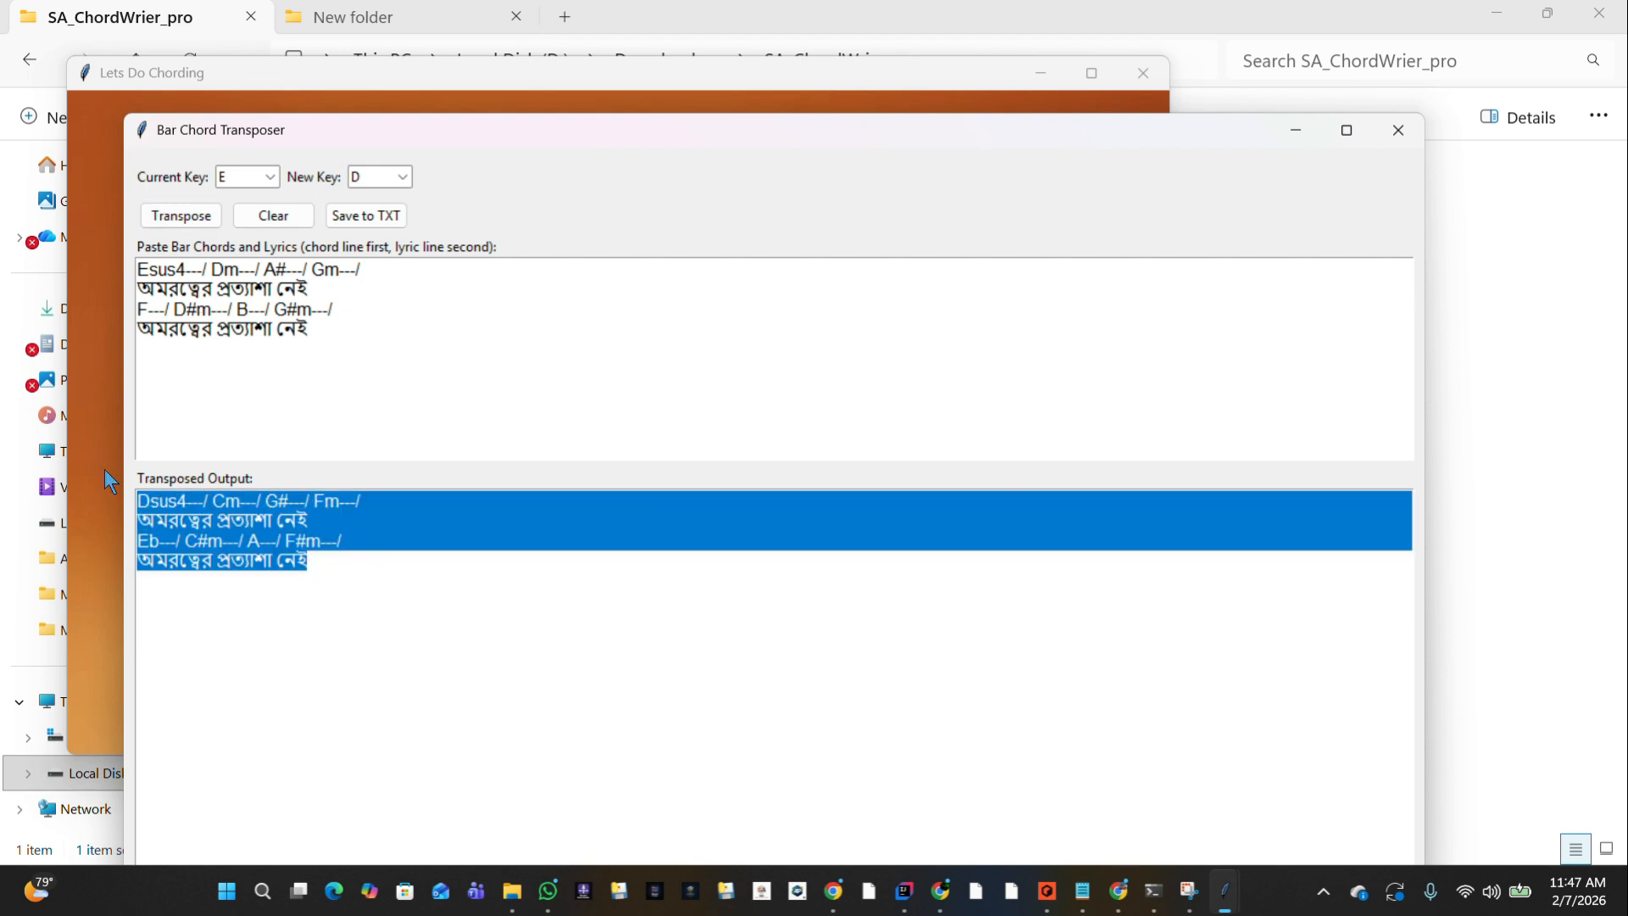
pyautogui.click(1409, 146)
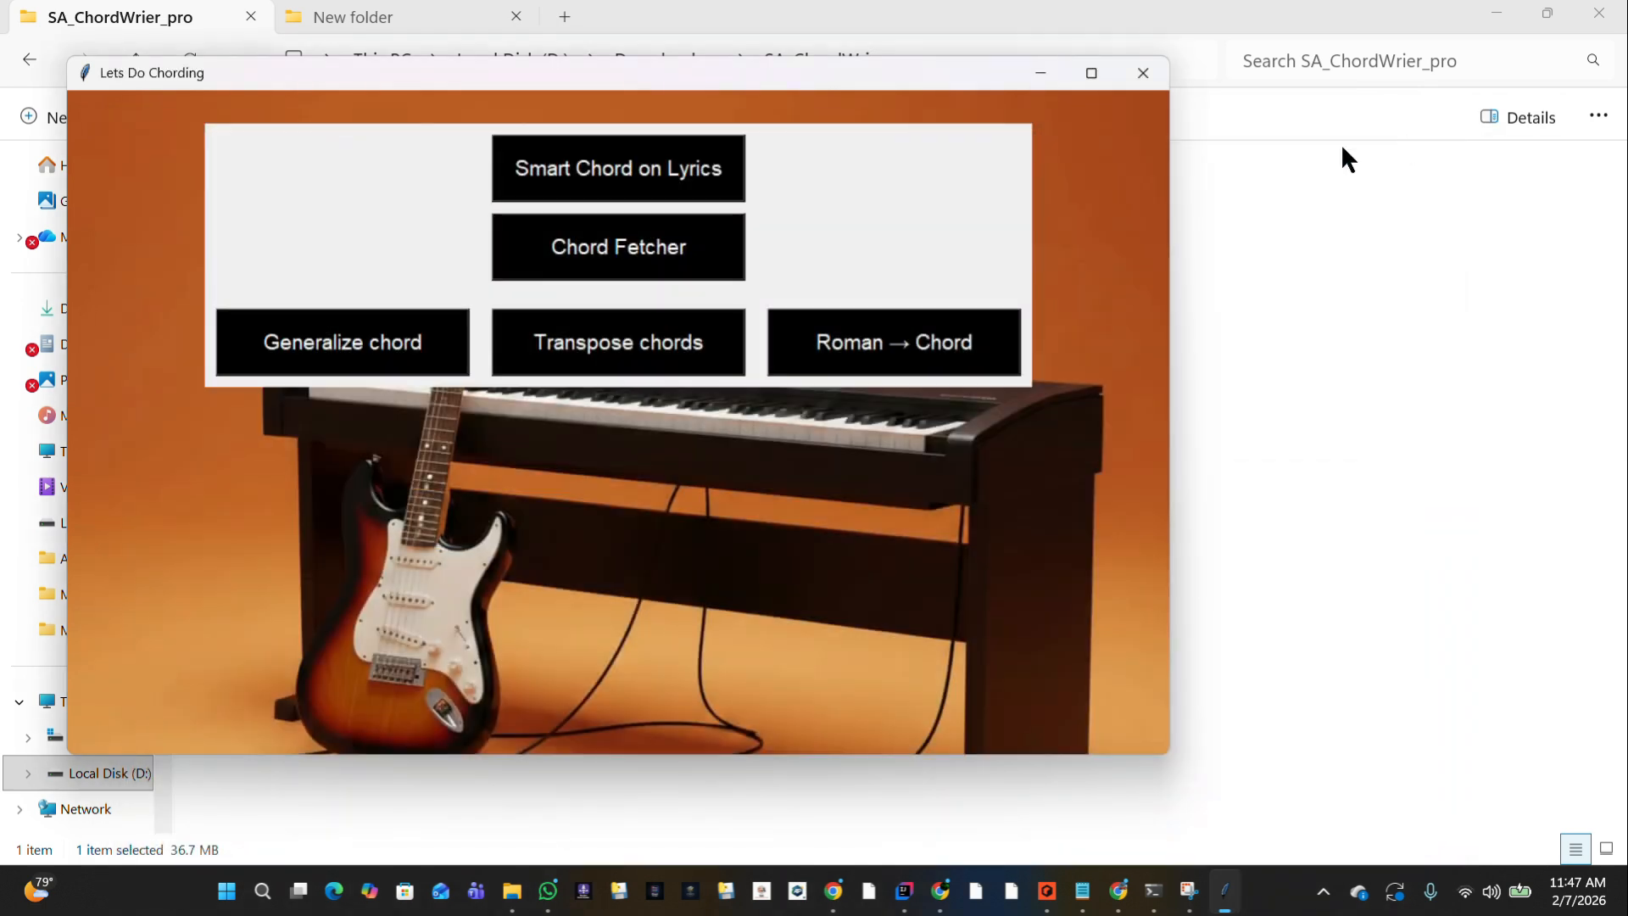
# Open the Chord Fetcher, paste the copied chords and lyrics, and flatten them into single-line chords.
pyautogui.click(651, 243)
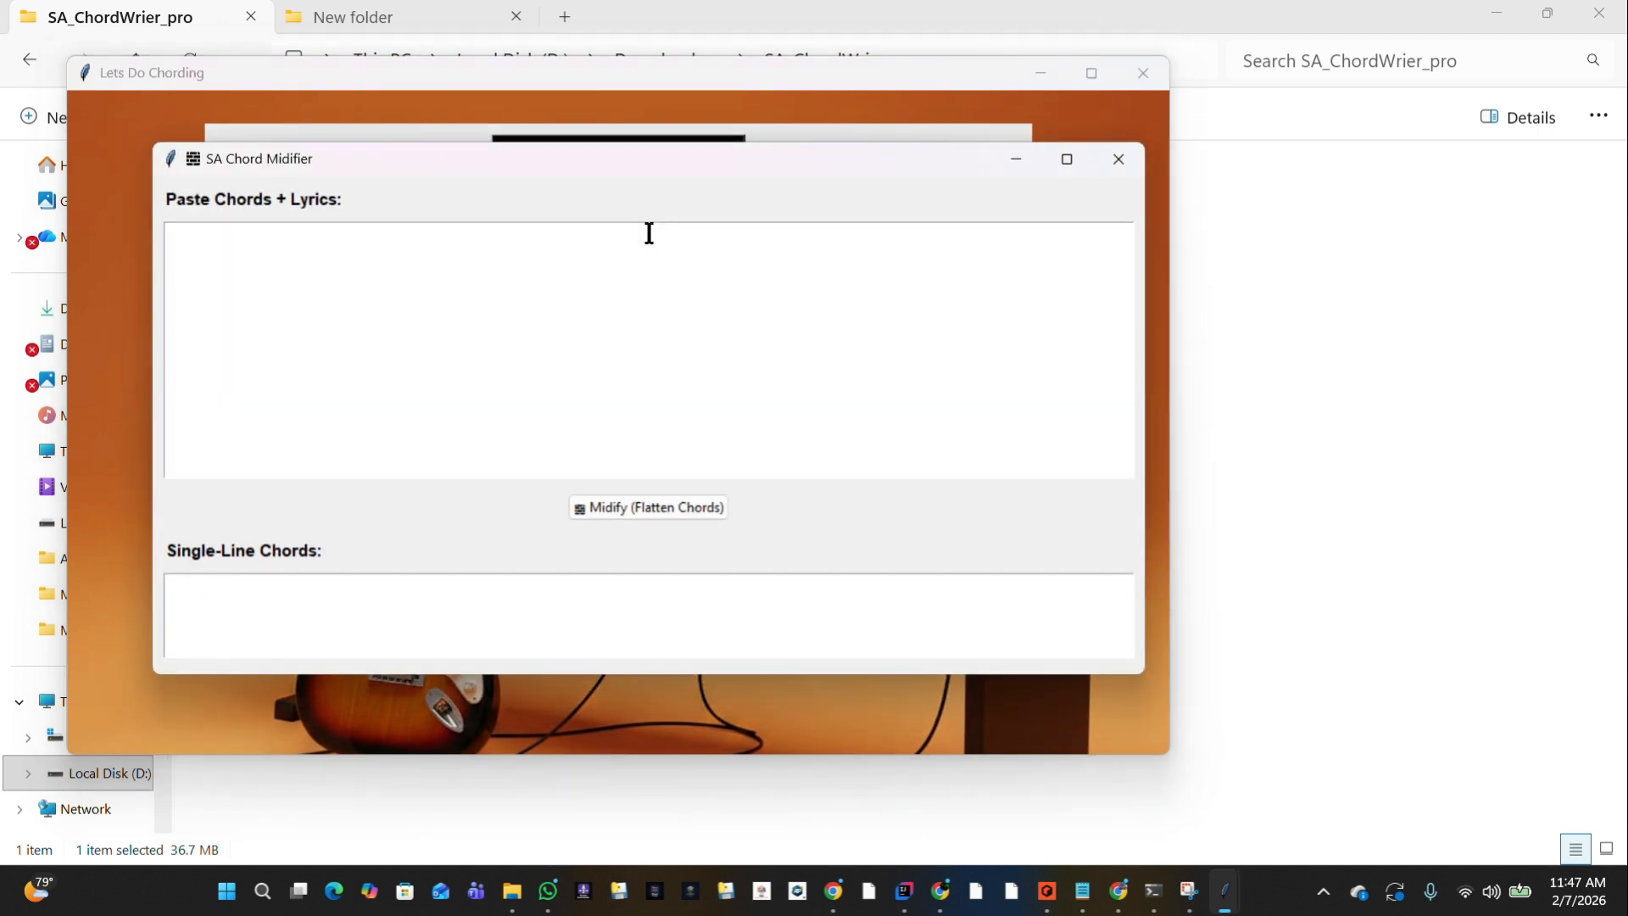
pyautogui.click(649, 234)
pyautogui.hotkey('ctrl', 'v')
pyautogui.click(634, 510)
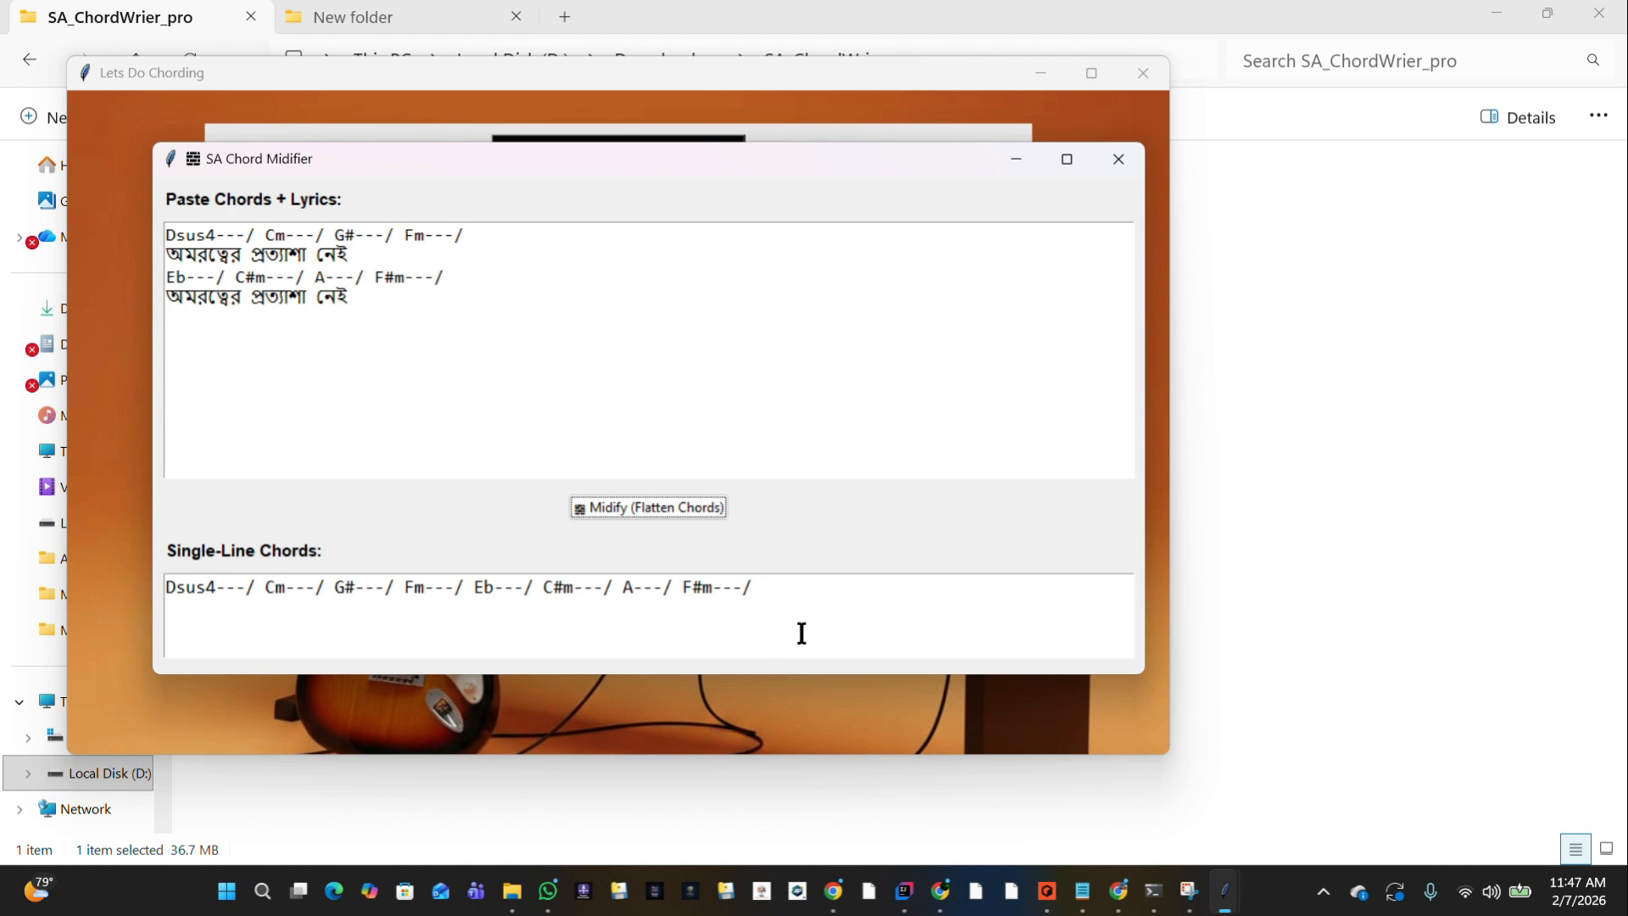
# Copy the single-line chords and minimize the chord tool windows.
pyautogui.moveTo(768, 594); pyautogui.dragTo(155, 593)
pyautogui.hotkey('ctrl', 'c')
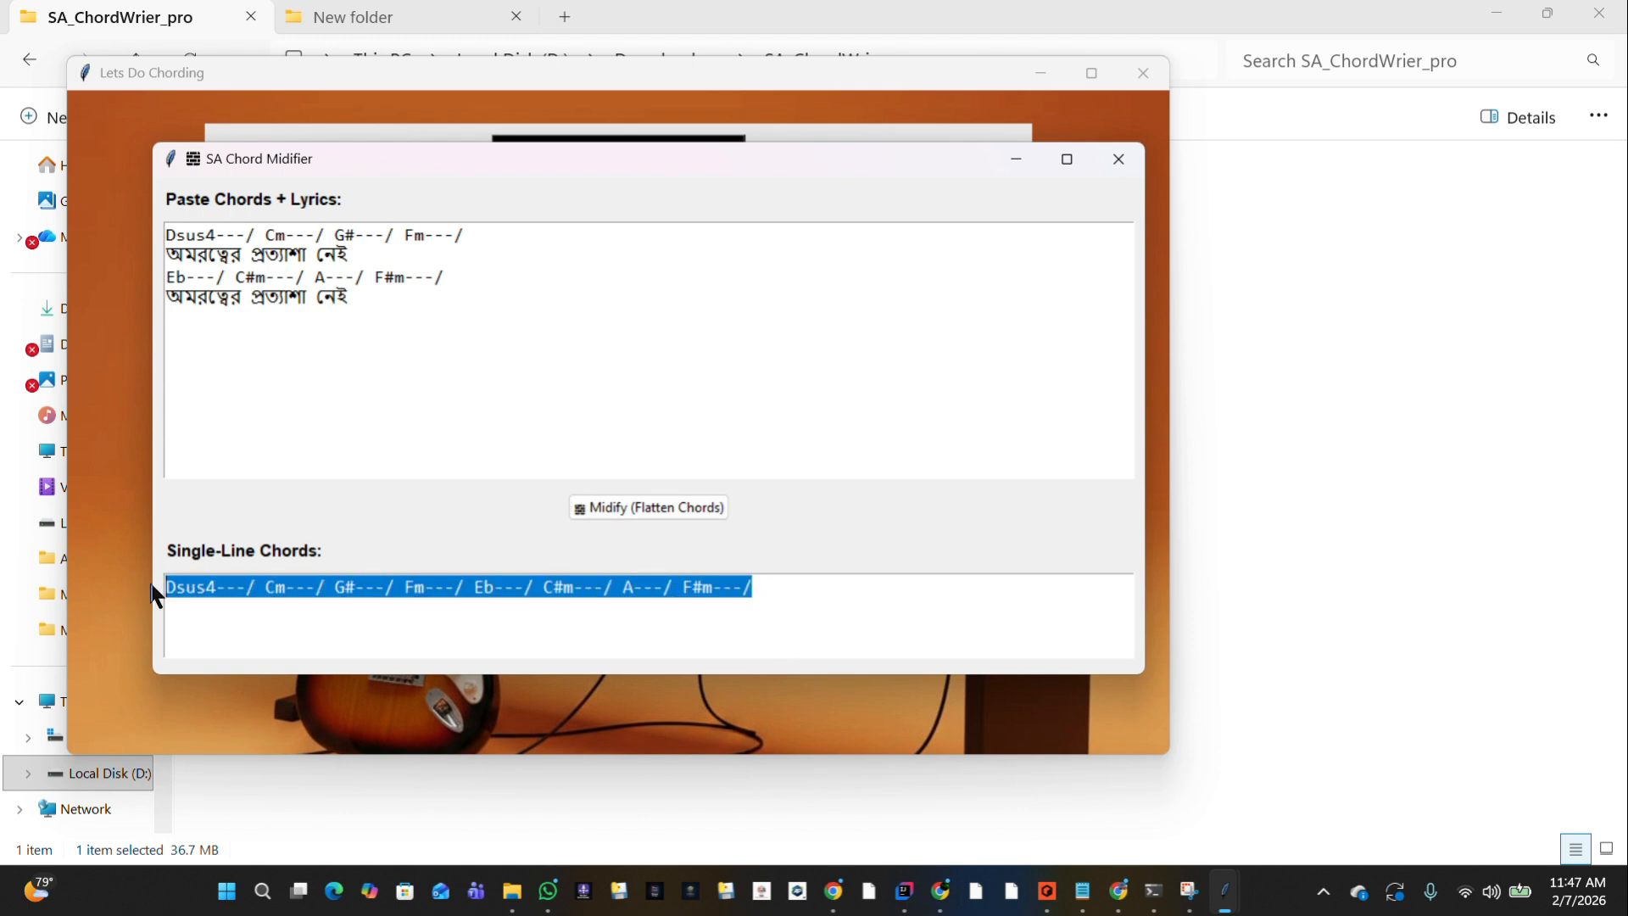
pyautogui.click(1001, 157)
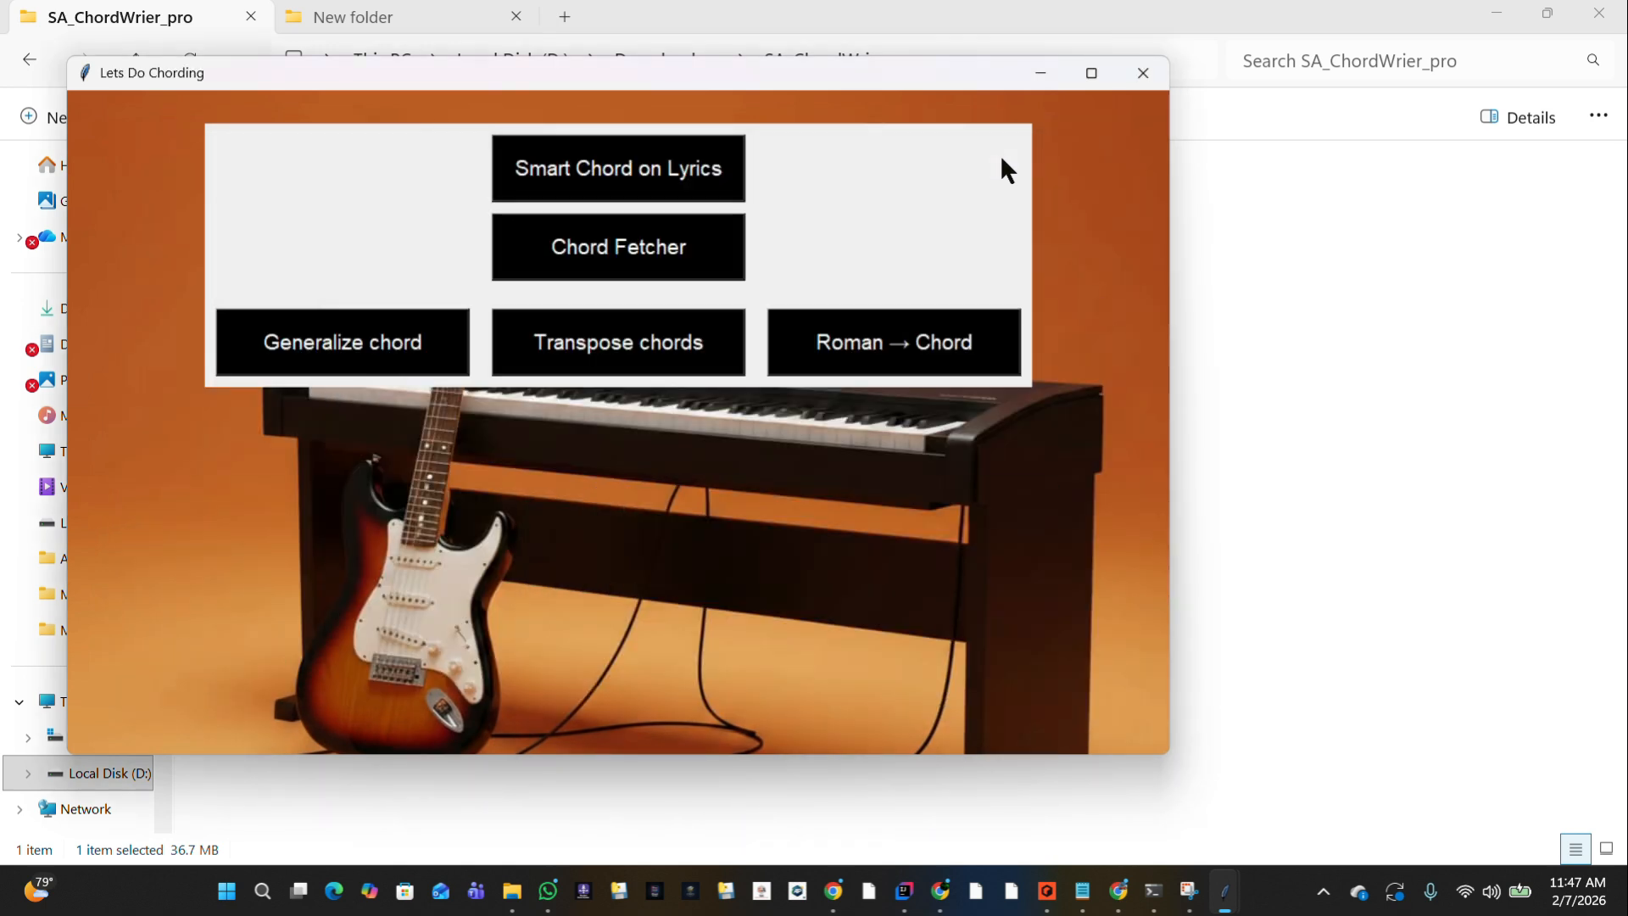
pyautogui.click(1041, 73)
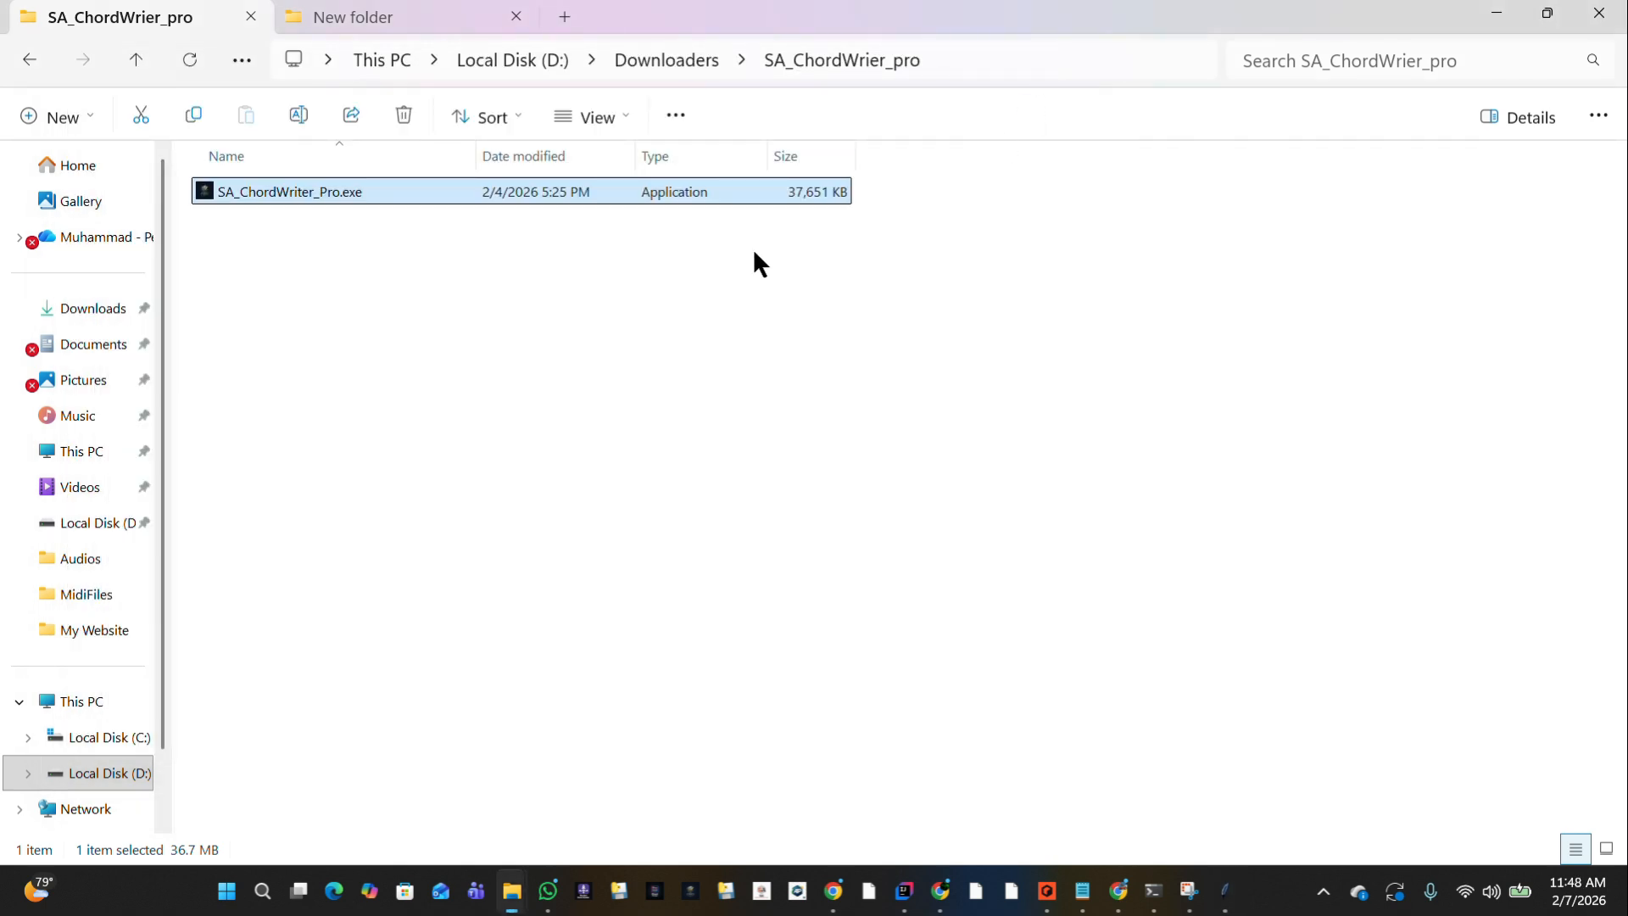
# Launch SA_MidifyChord.exe from its folder in Downloaders and enter with the prefilled e-mail address, dismissing the access message.
pyautogui.click(136, 59)
pyautogui.doubleClick(288, 353)
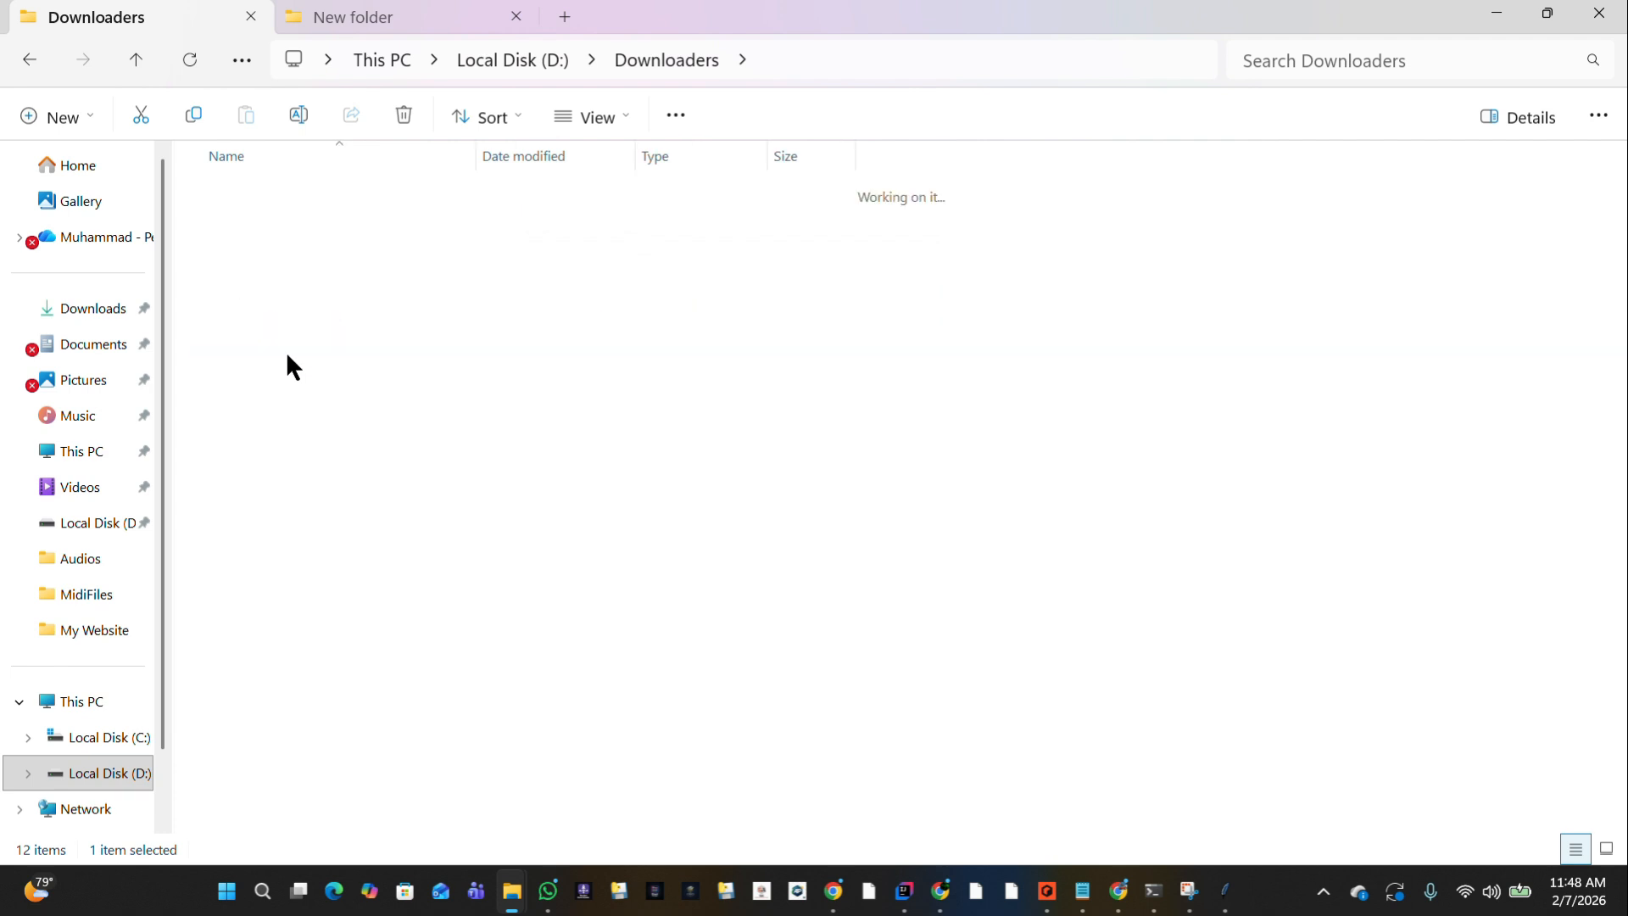
pyautogui.doubleClick(256, 195)
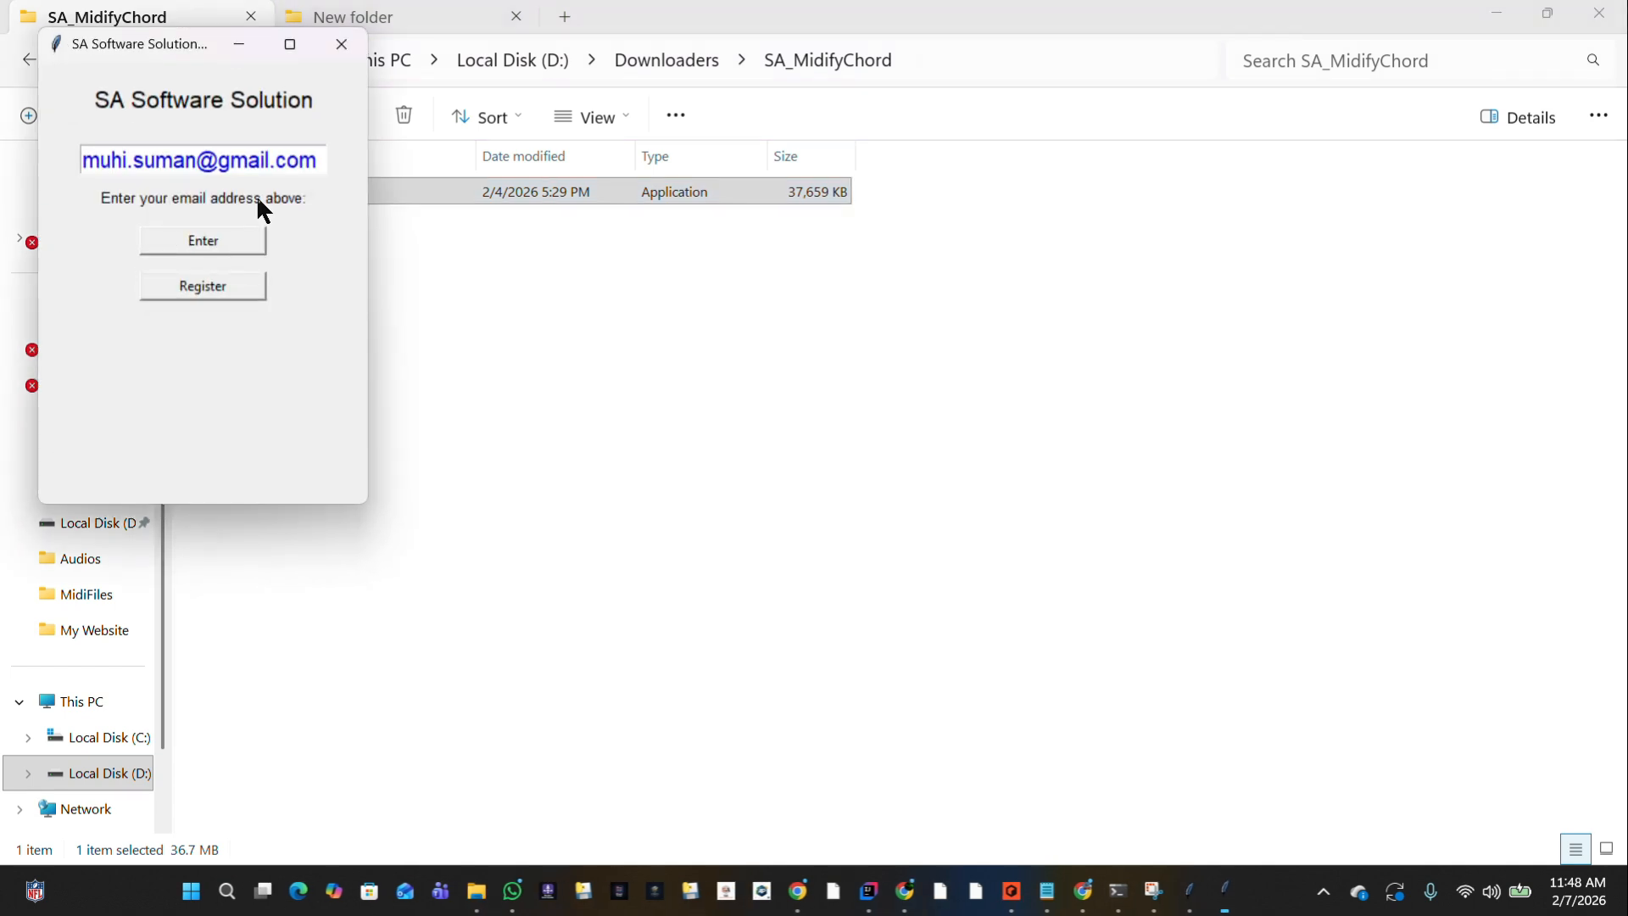
pyautogui.click(189, 242)
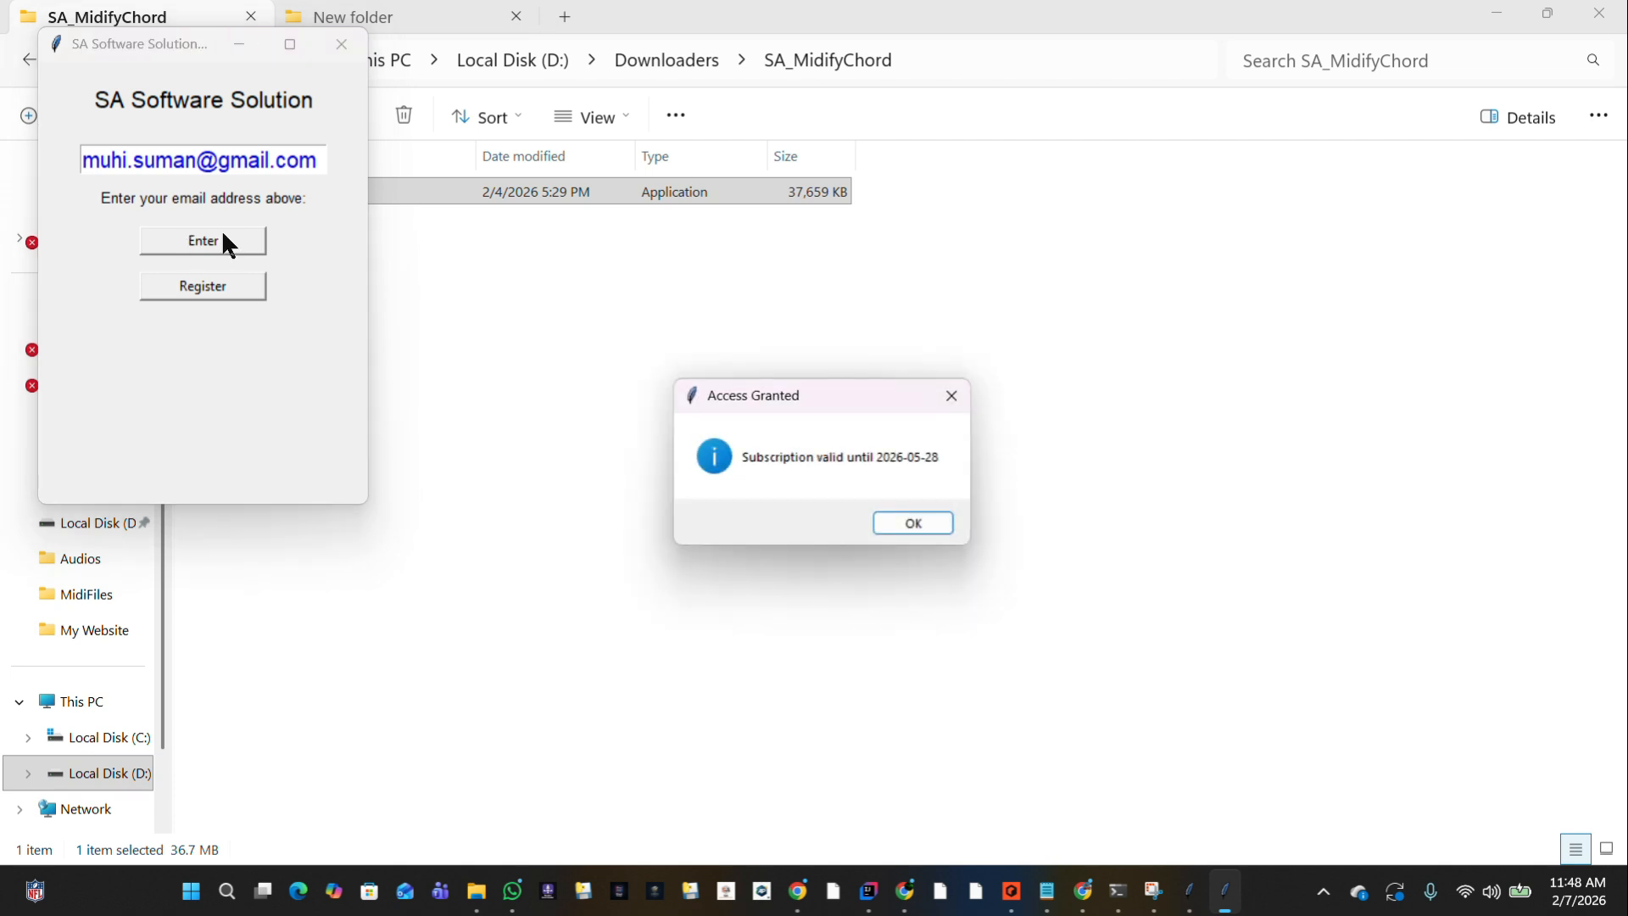
pyautogui.click(908, 524)
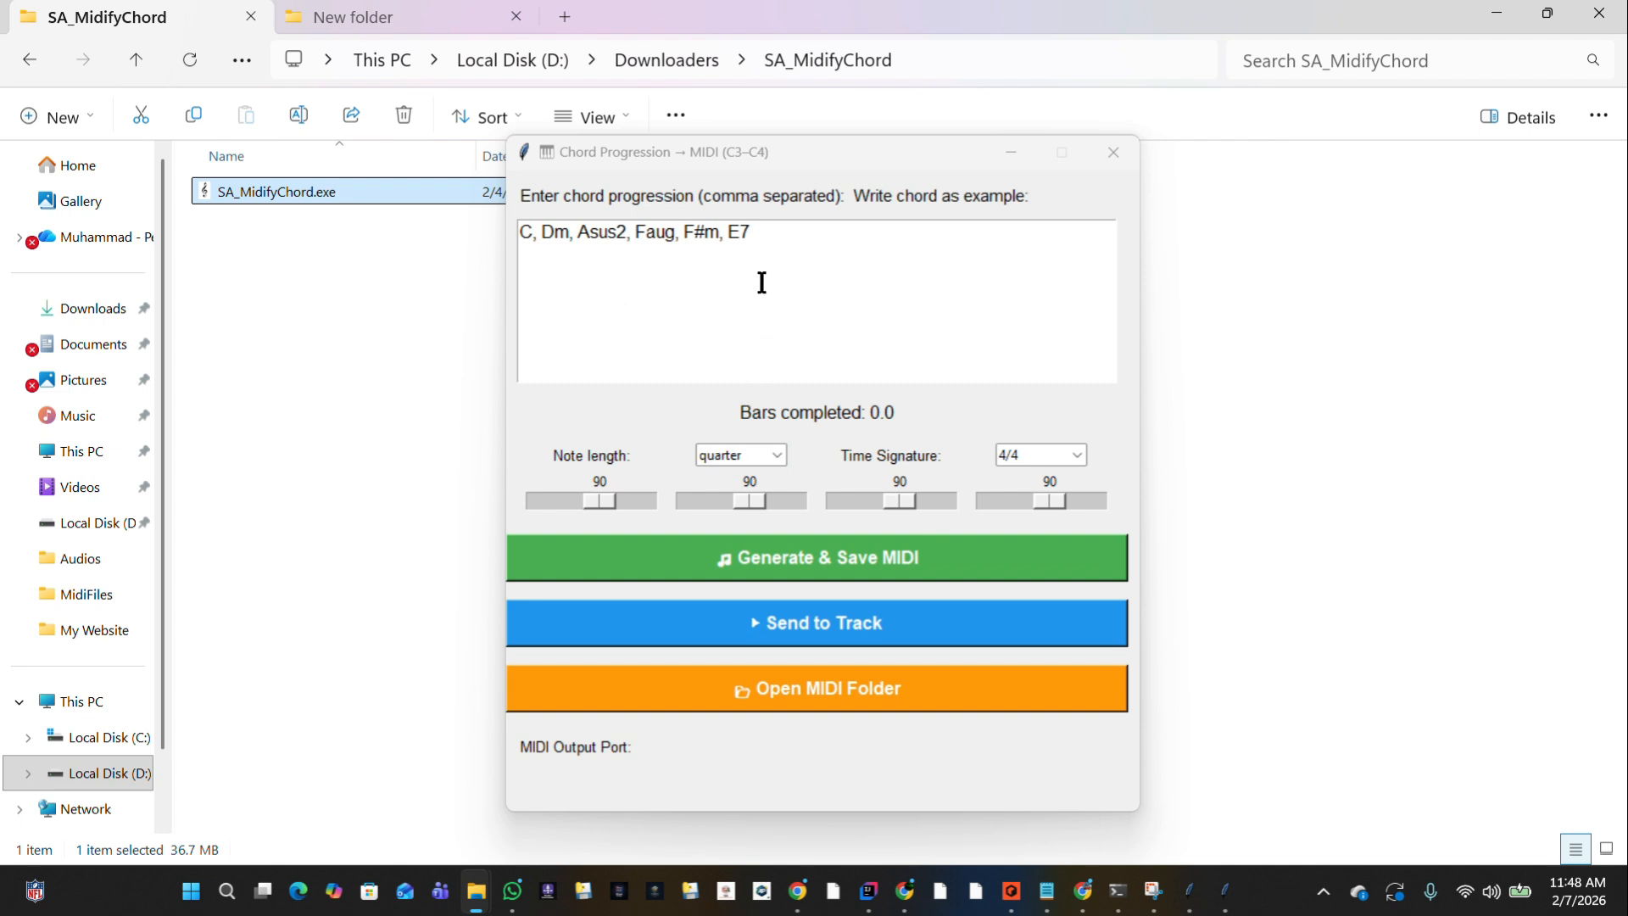
# Replace the example chord progression with the copied single-line chords, starting with Dsus4 and ending with F#m.
pyautogui.click(783, 237)
pyautogui.hotkey('ctrl', 'a')
pyautogui.hotkey('ctrl', 'v')
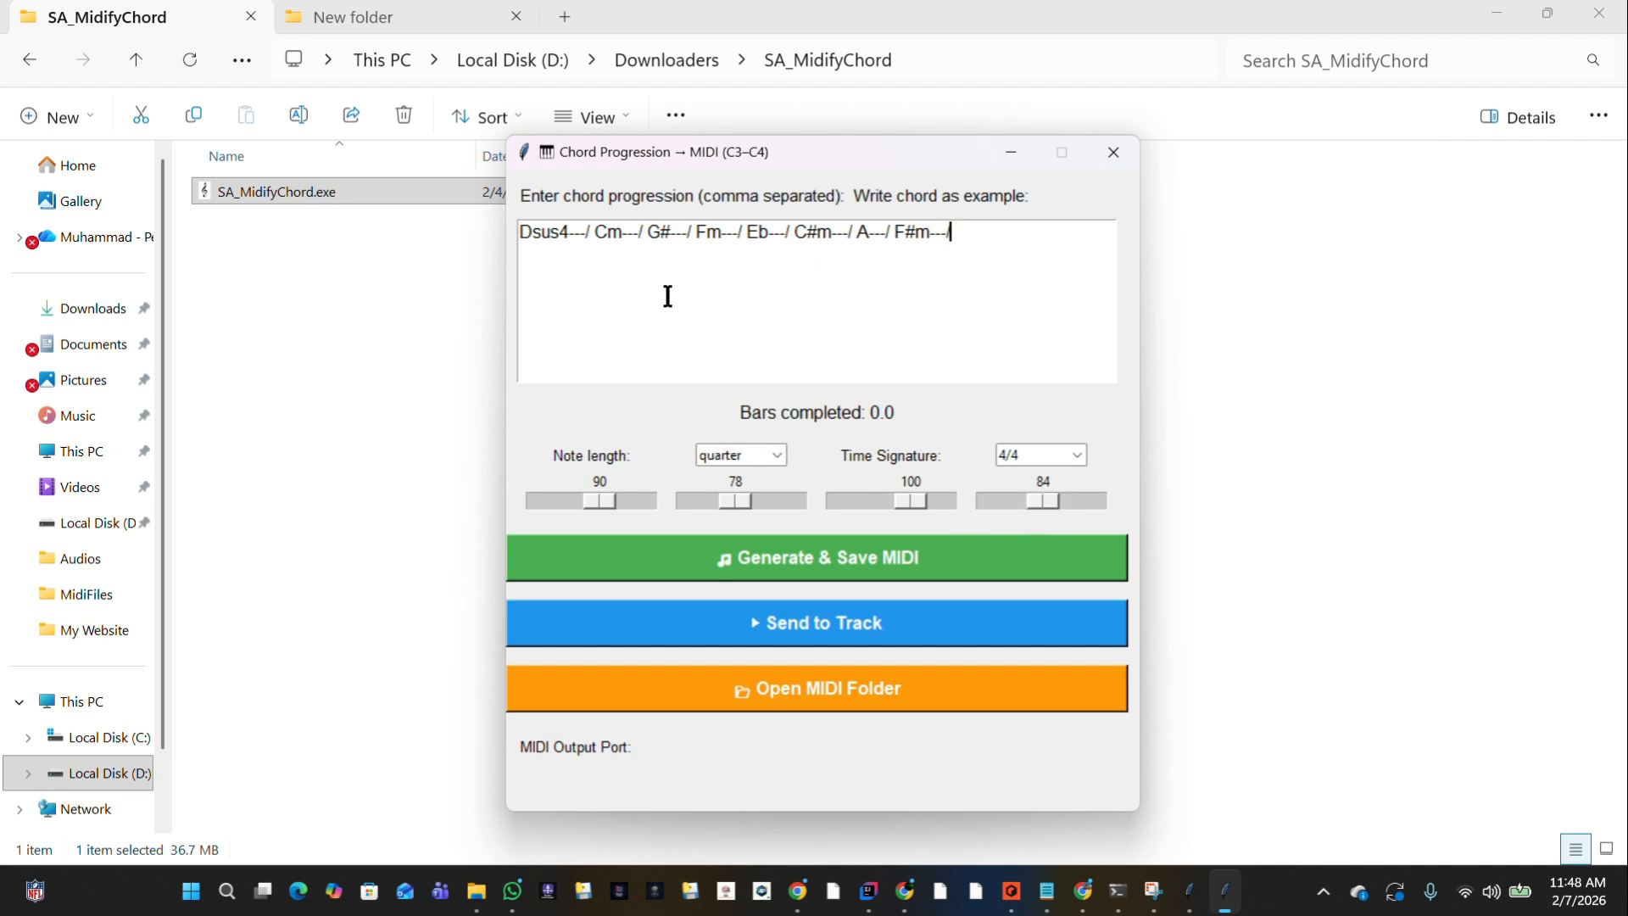
# Generate the MIDI from the progression and save it as MidiGenerate in the MidiFiles folder.
pyautogui.click(804, 570)
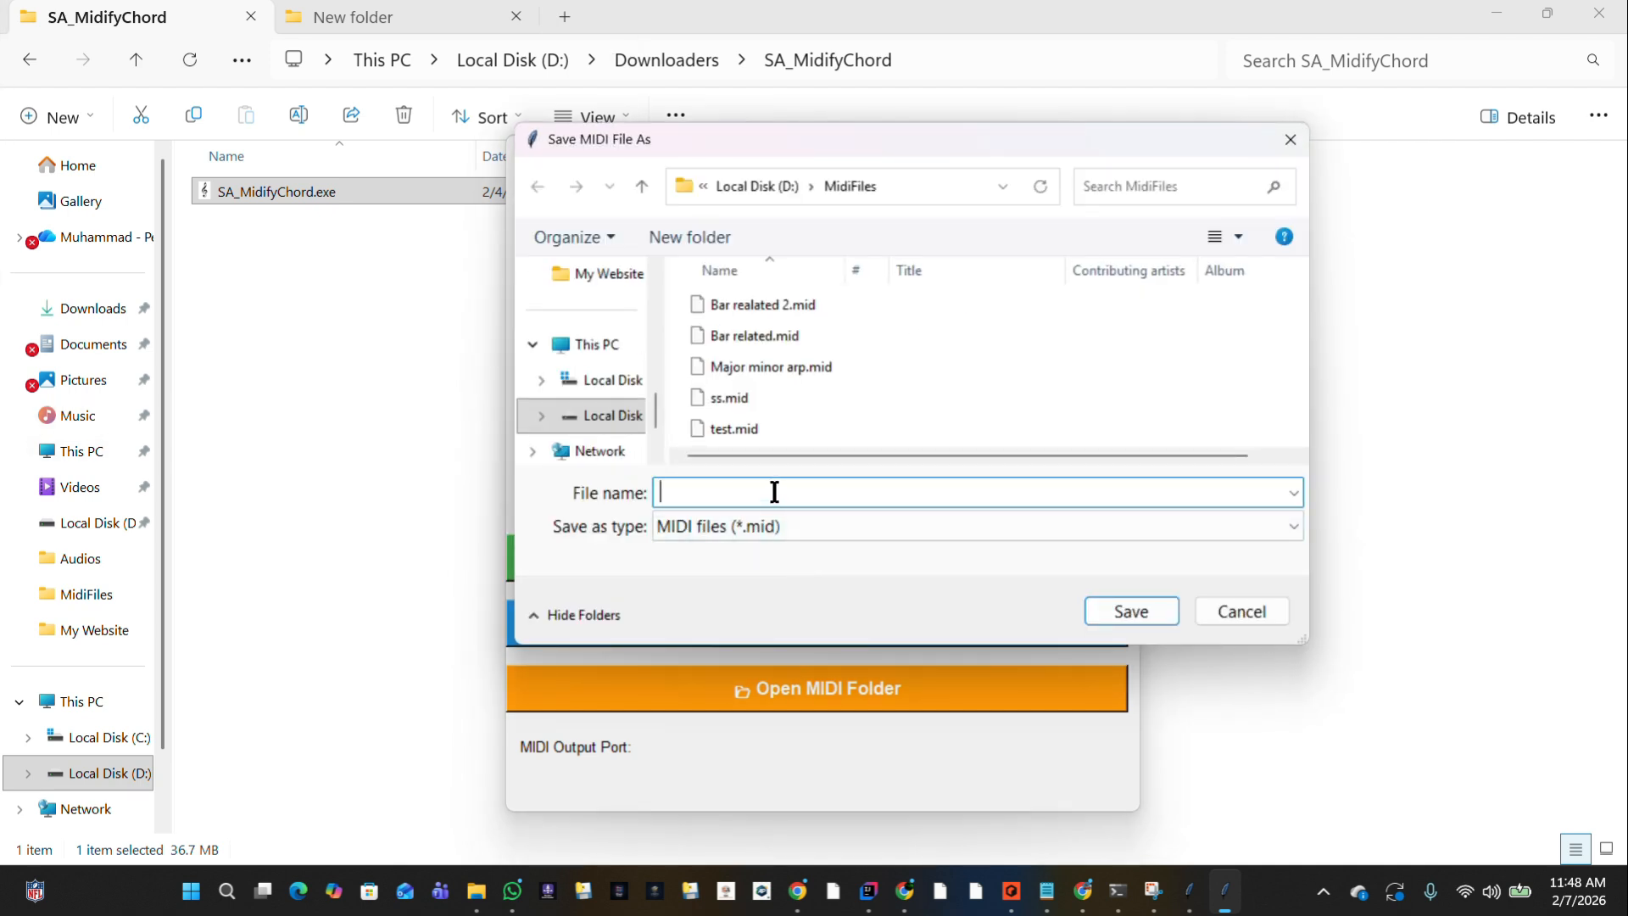
pyautogui.write('Mdi')
pyautogui.press('BackSpace')
pyautogui.press('BackSpace')
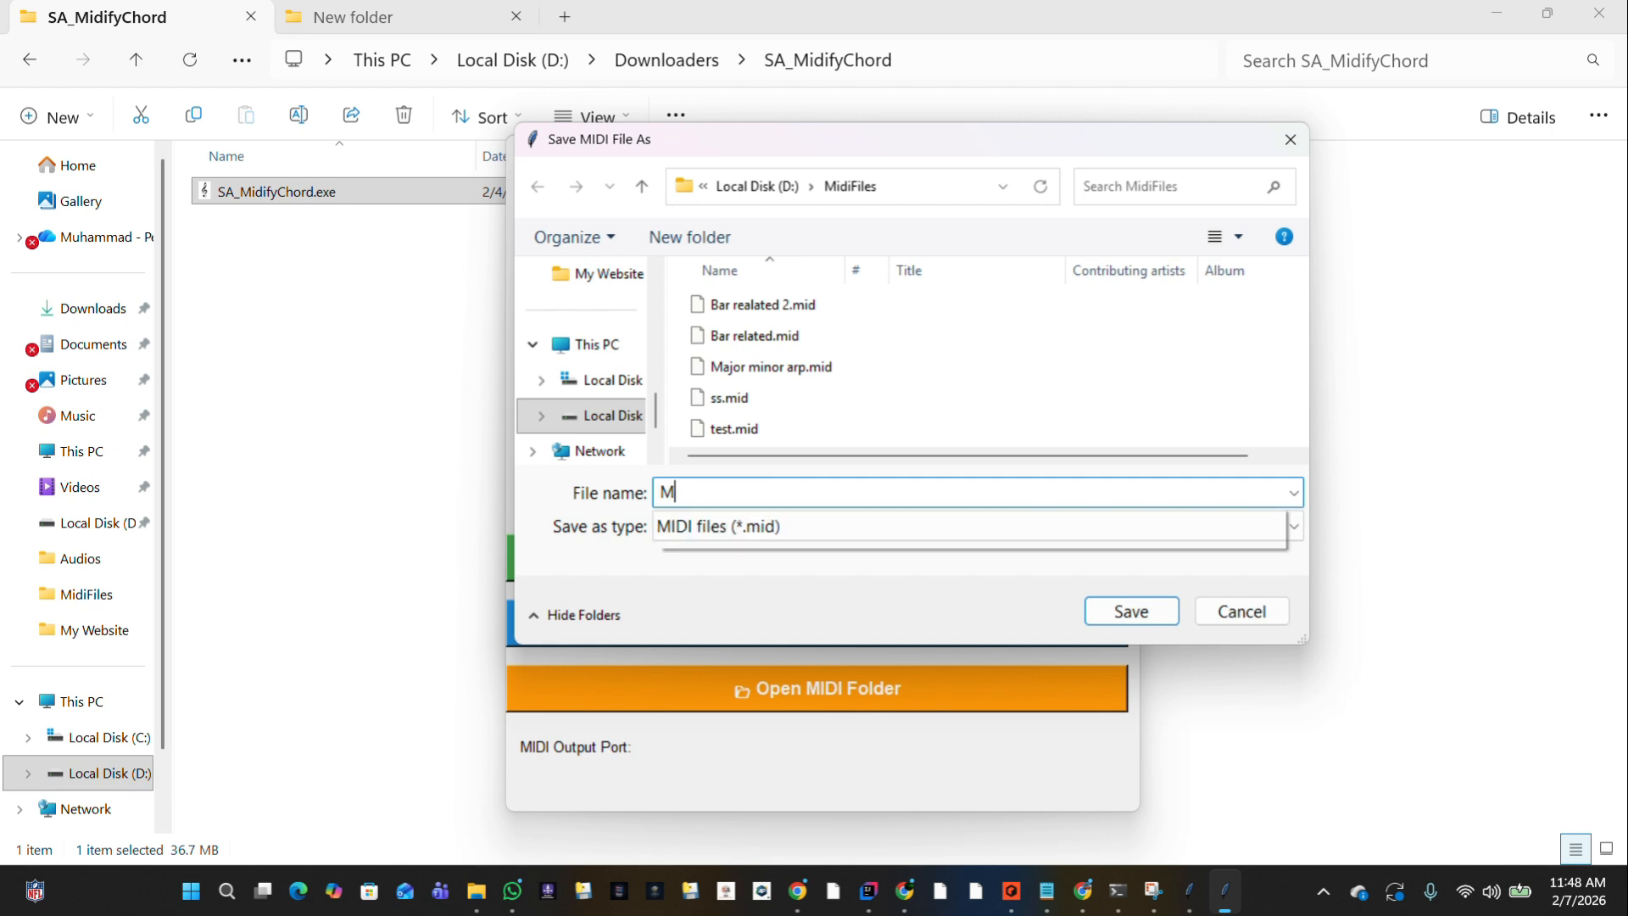
pyautogui.write('idiGenerate')
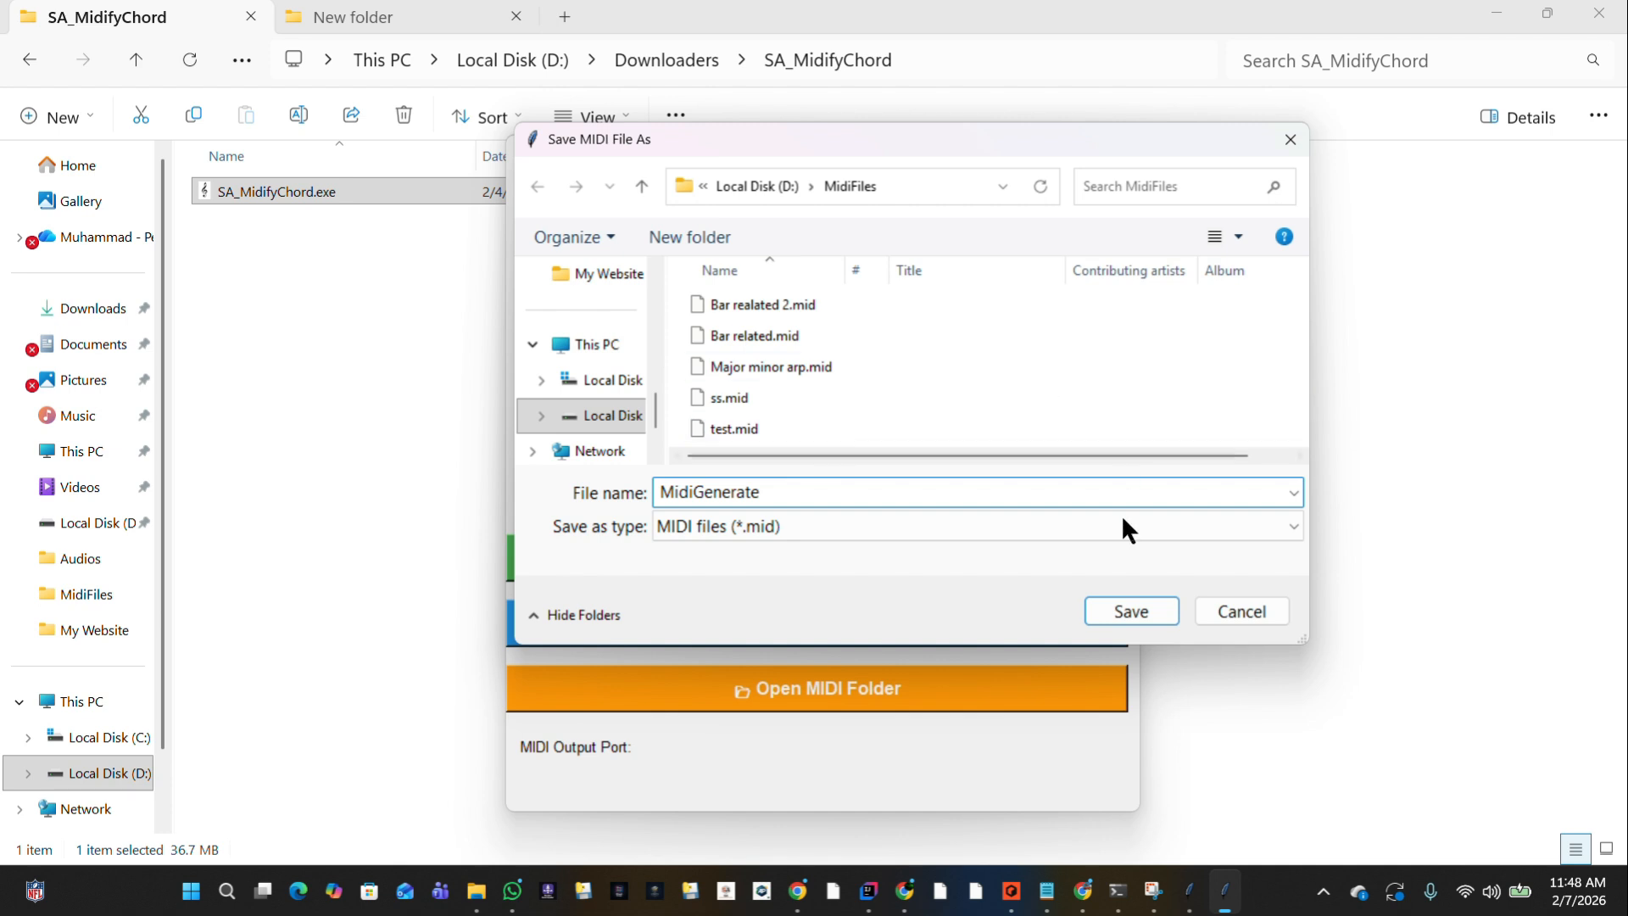
pyautogui.click(1128, 612)
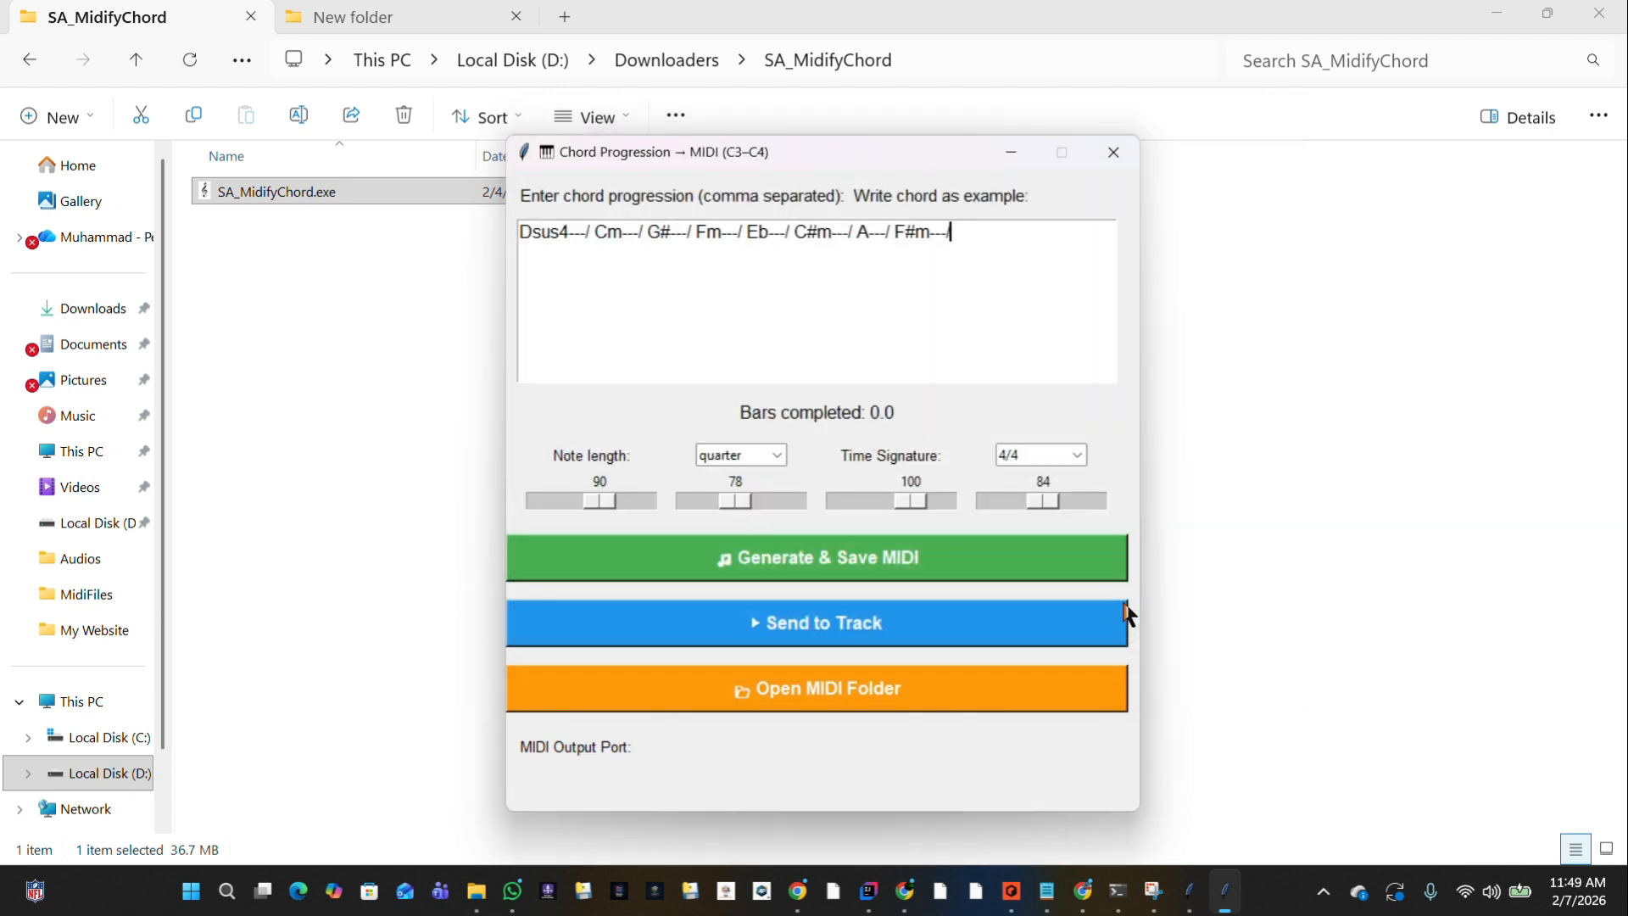
pyautogui.click(902, 524)
# Switch to Reason and delete the existing clip on the American Pop Piano track.
pyautogui.click(1013, 895)
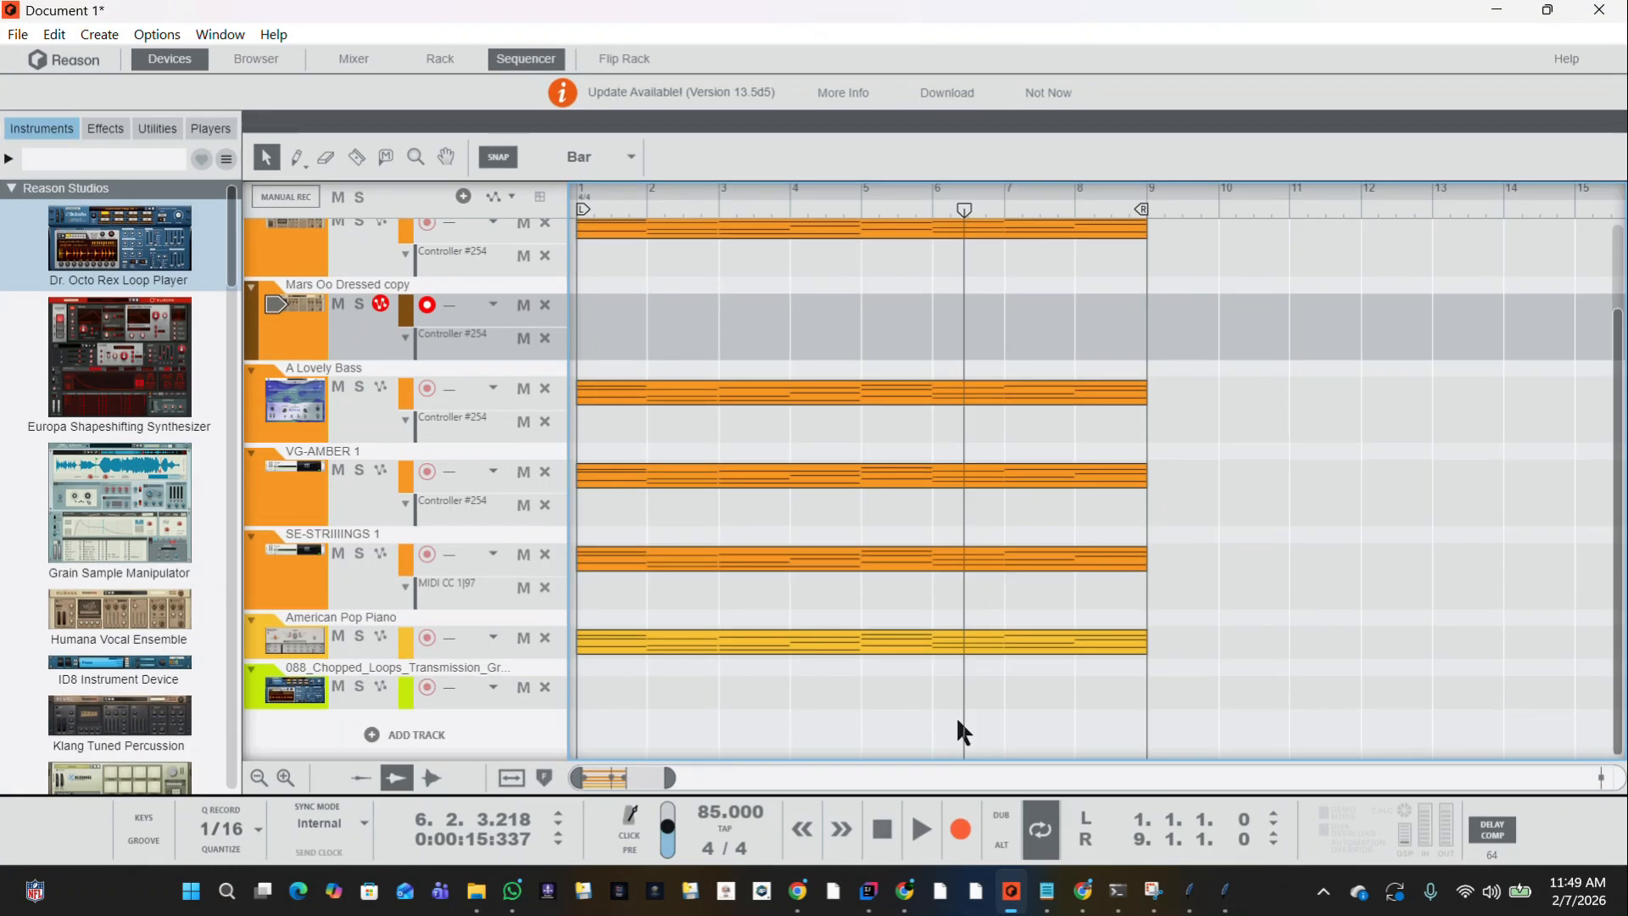
pyautogui.scroll(3, 1066, 602)
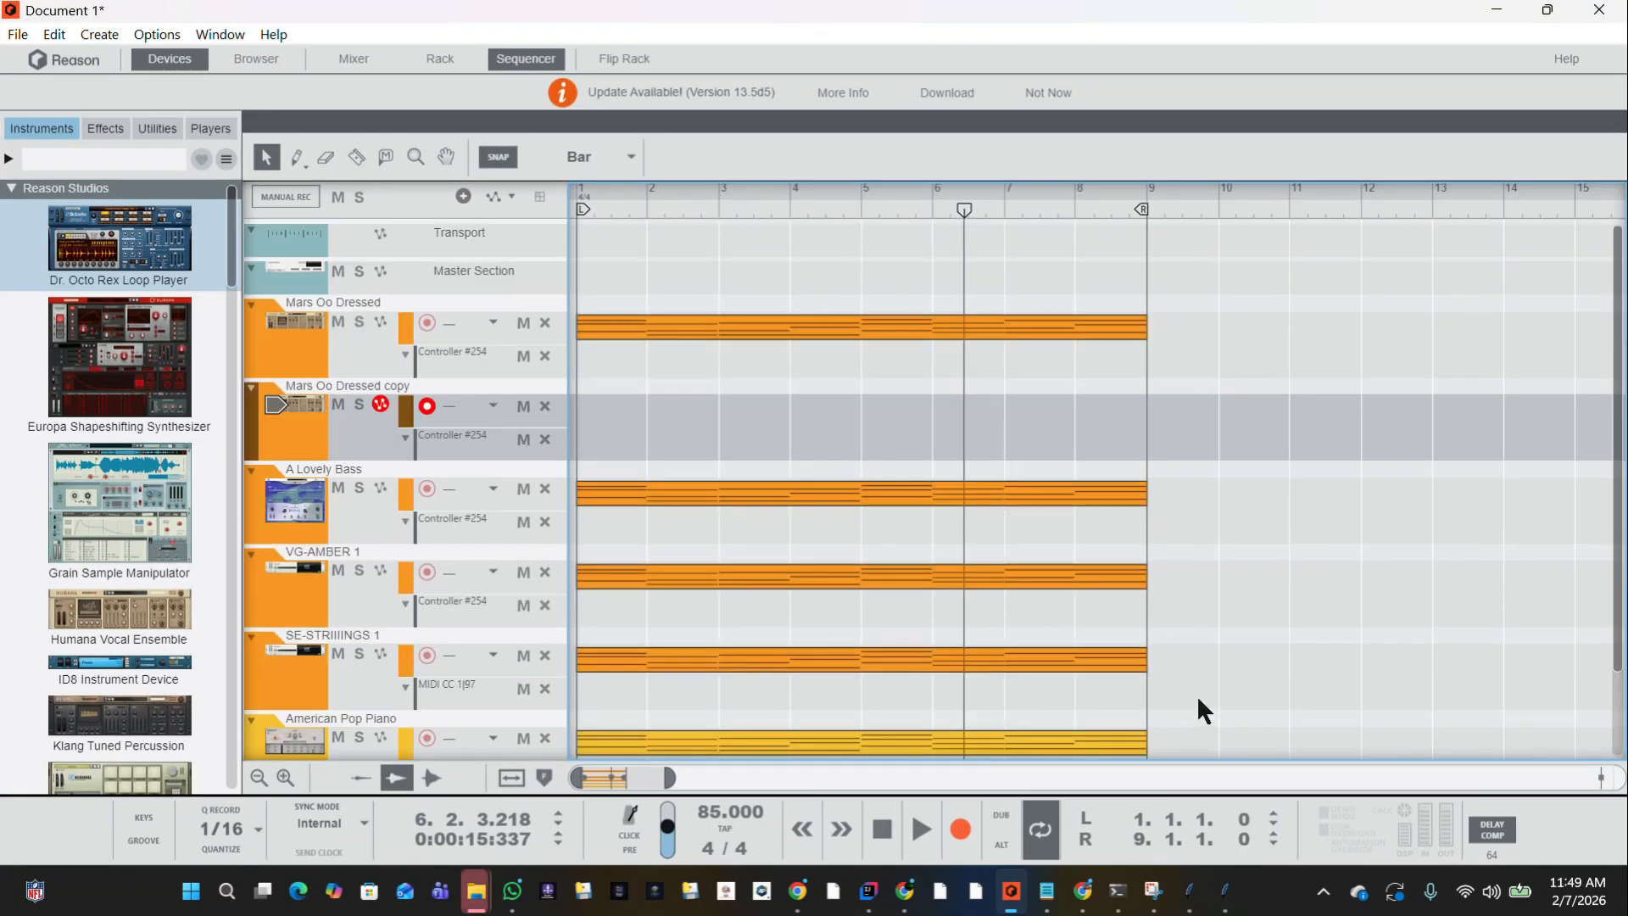
pyautogui.scroll(-3, 1197, 695)
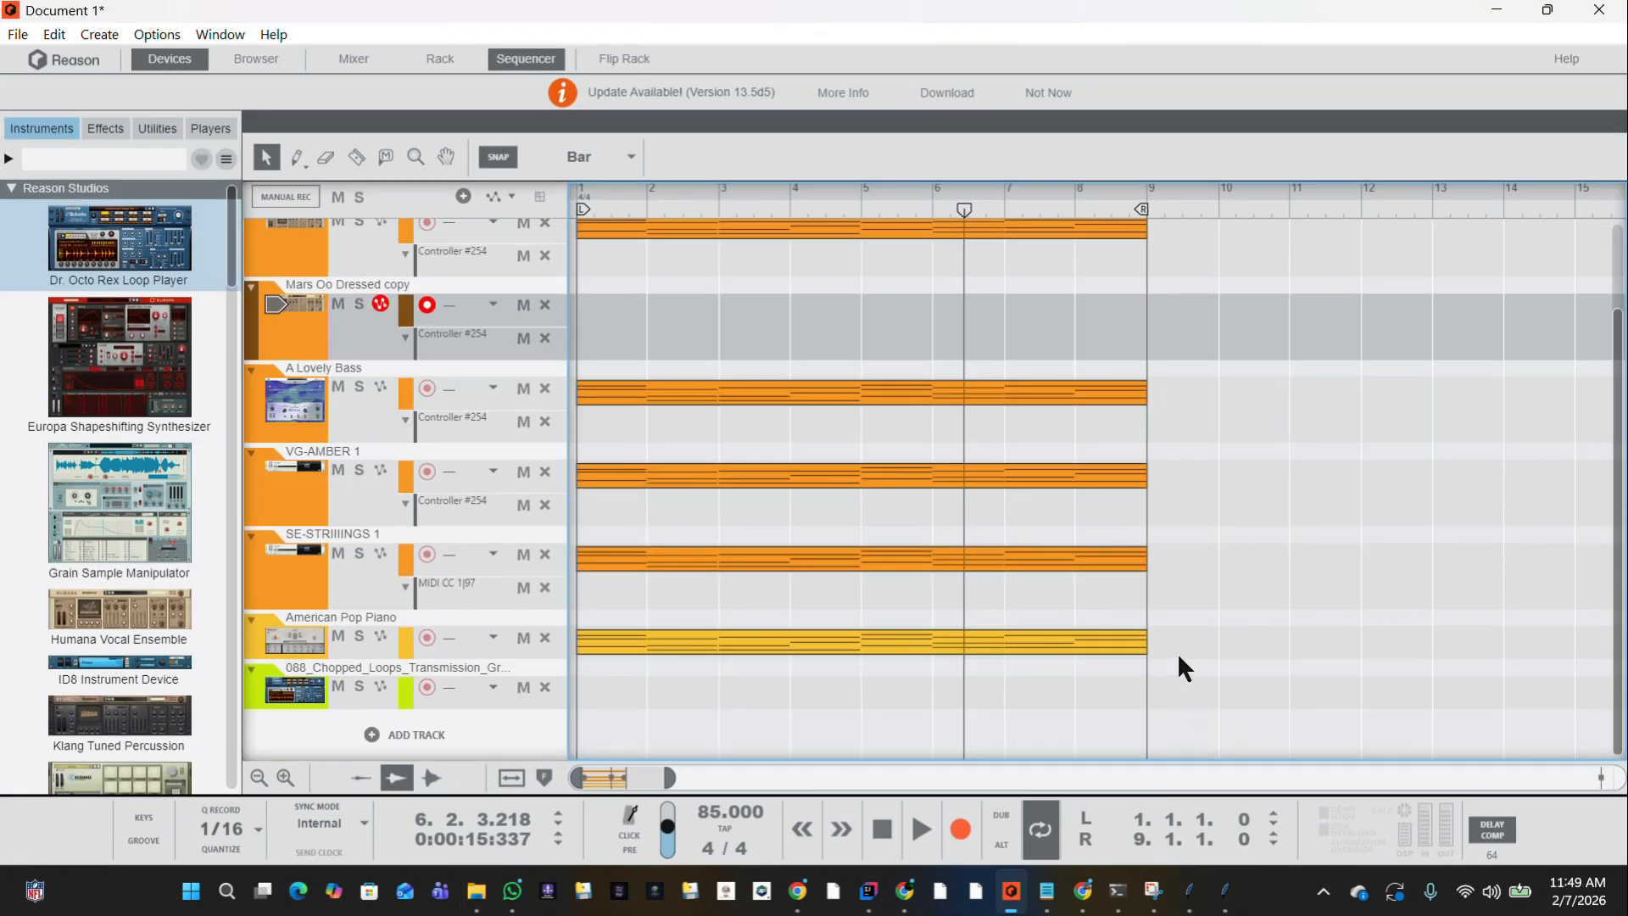
pyautogui.click(1101, 649)
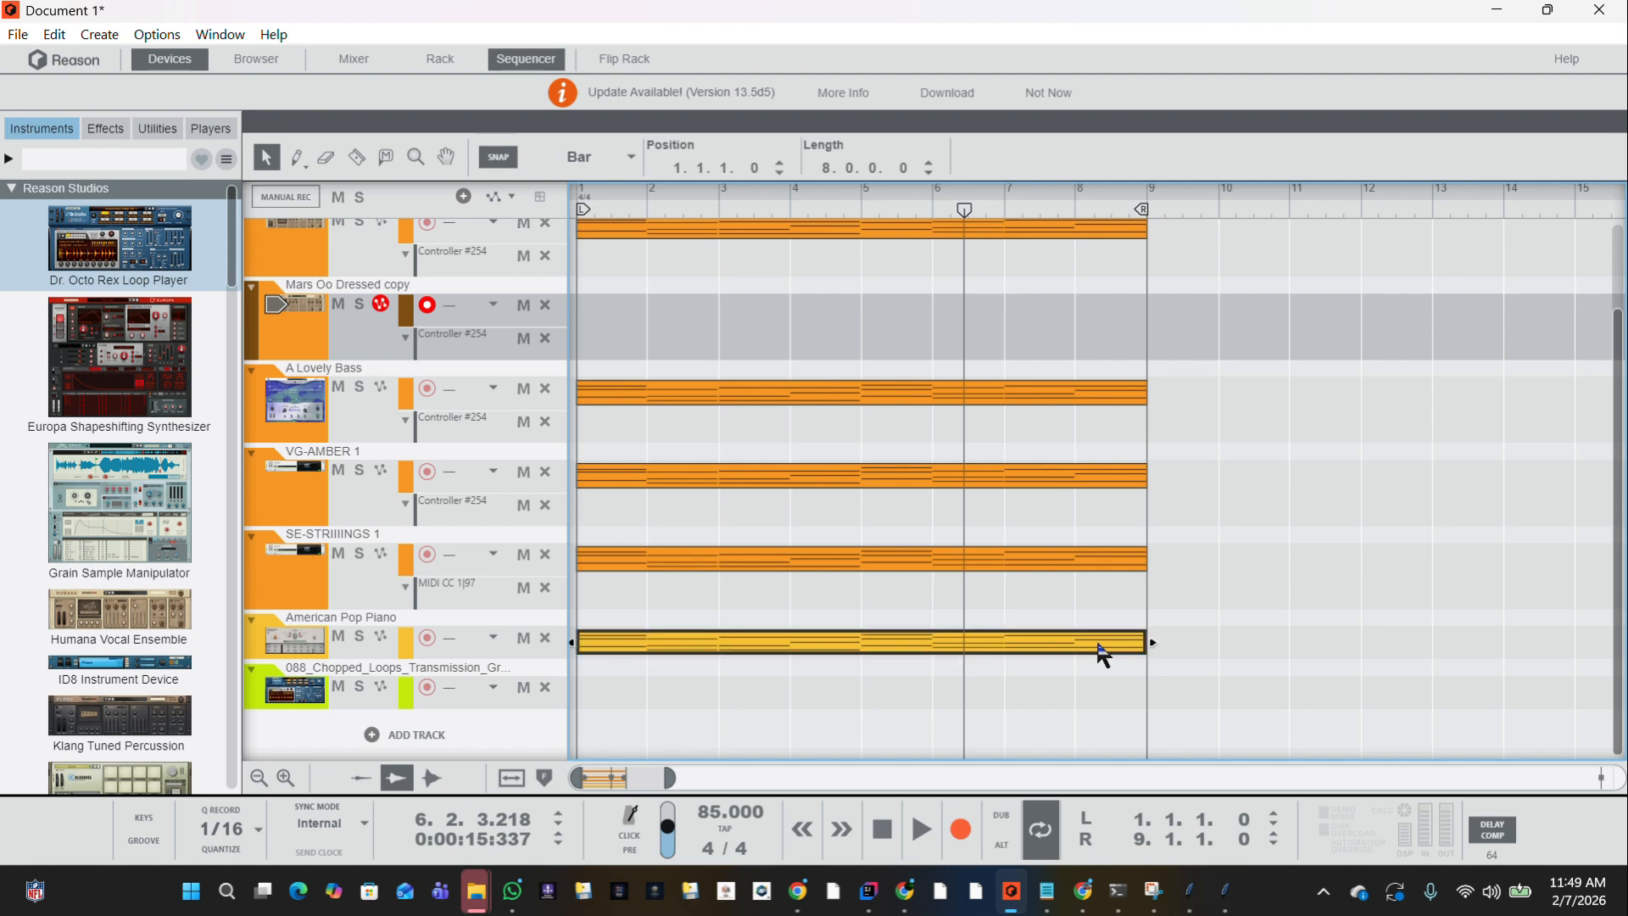
pyautogui.press('Delete')
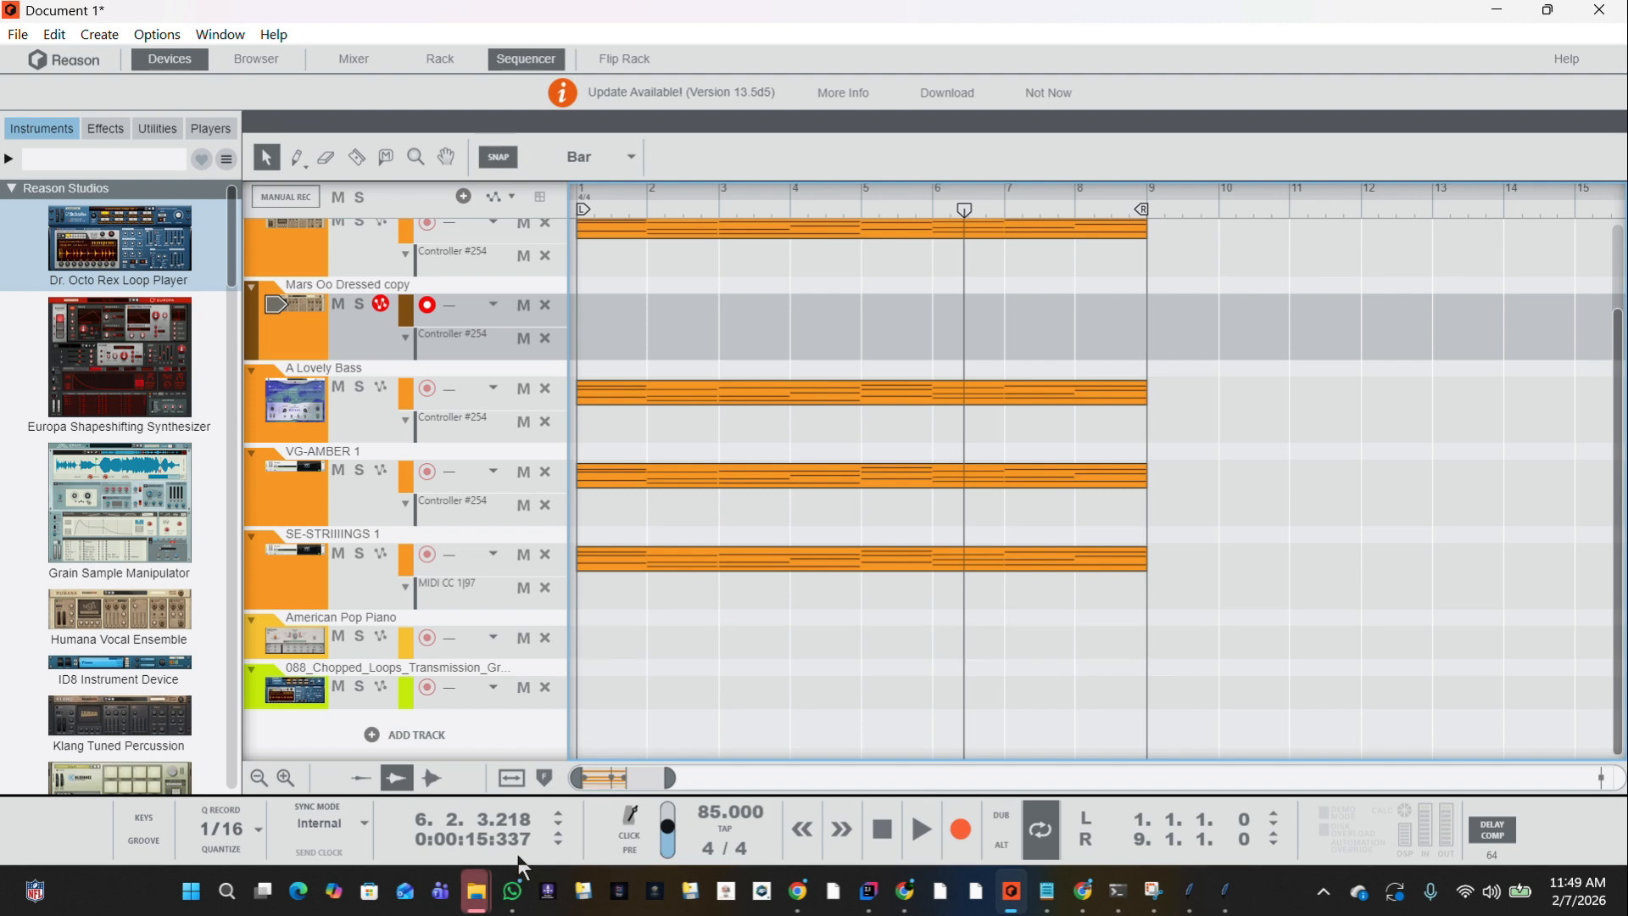
# Bring the MidiFiles folder window over the sequencer and import MidiGenerate.mid onto the American Pop Piano track at bar 1.
pyautogui.moveTo(472, 882)
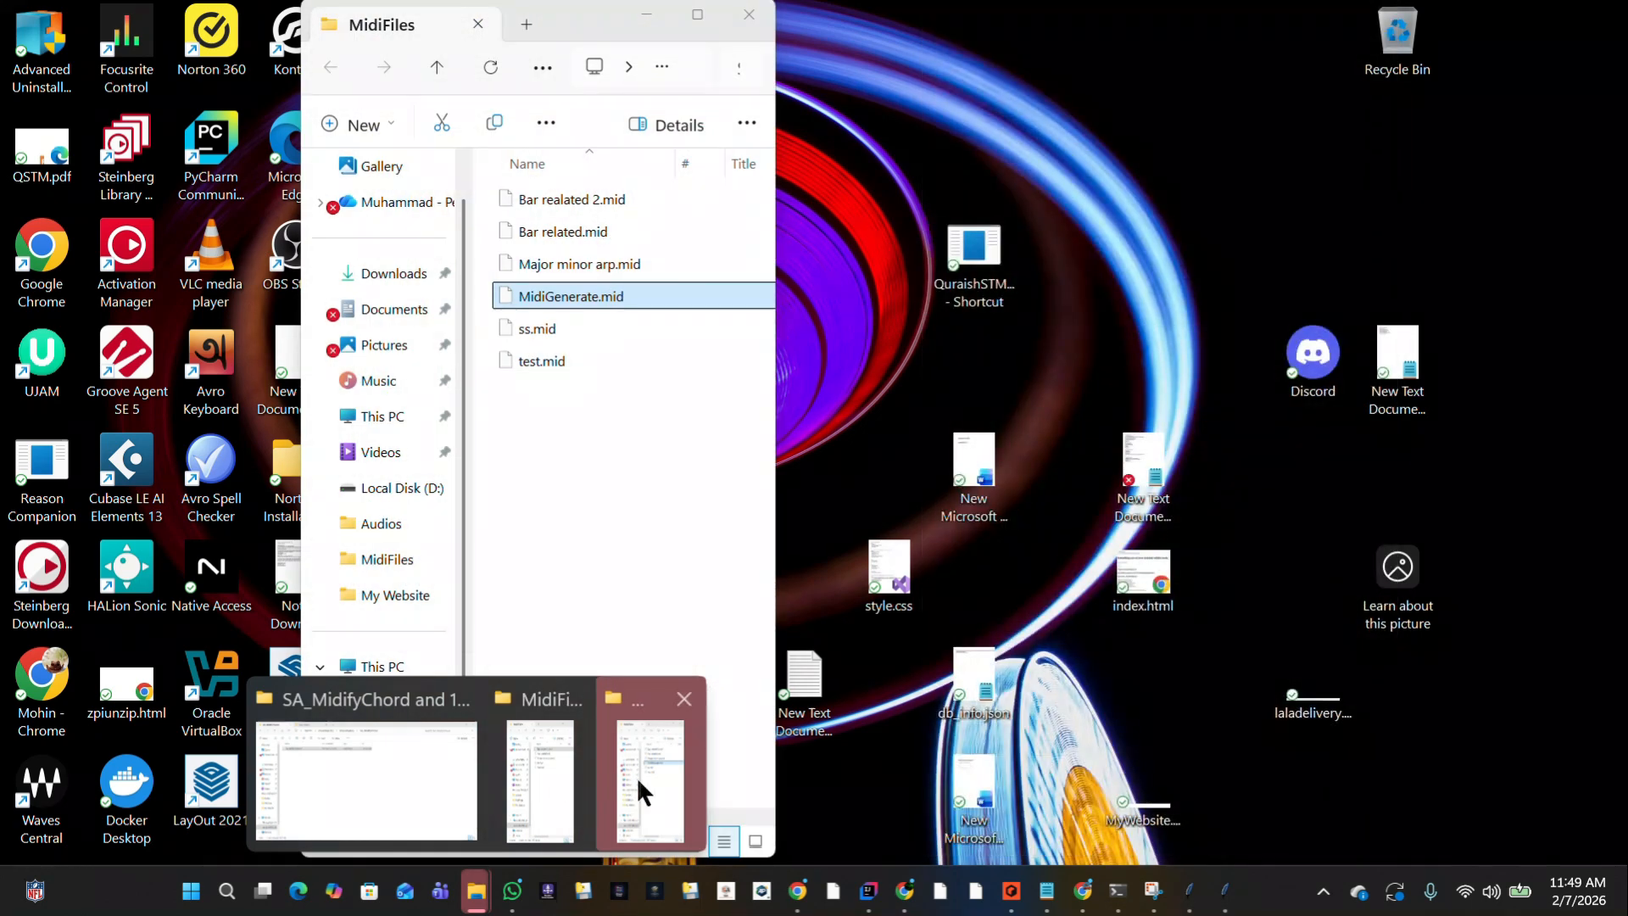
pyautogui.click(638, 776)
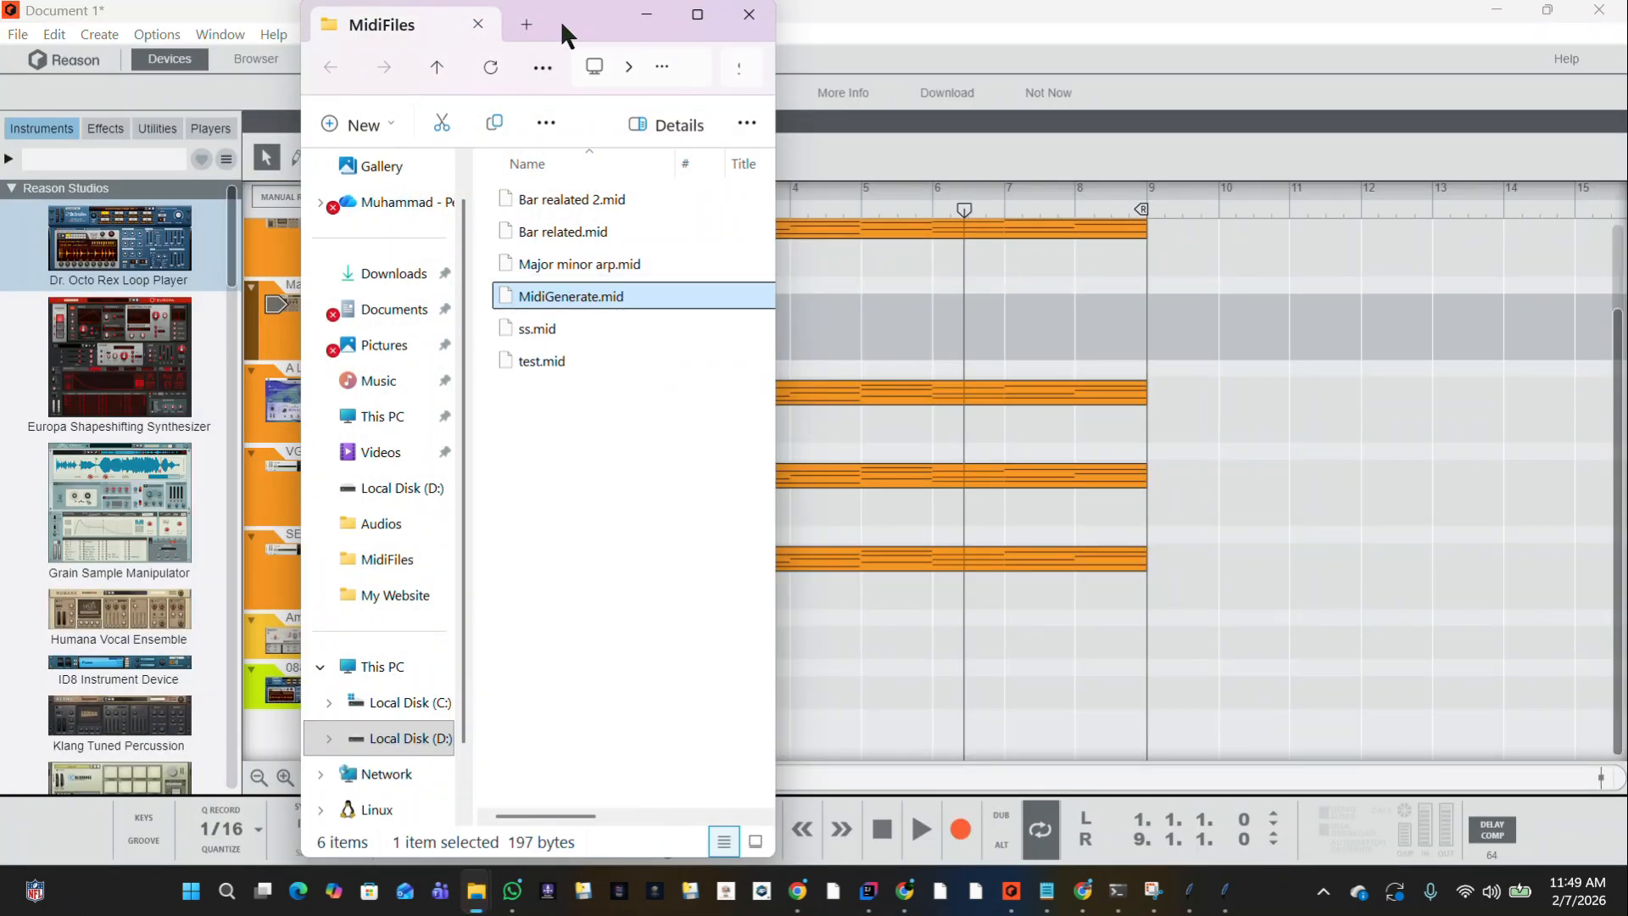
pyautogui.moveTo(562, 19); pyautogui.dragTo(1187, 100)
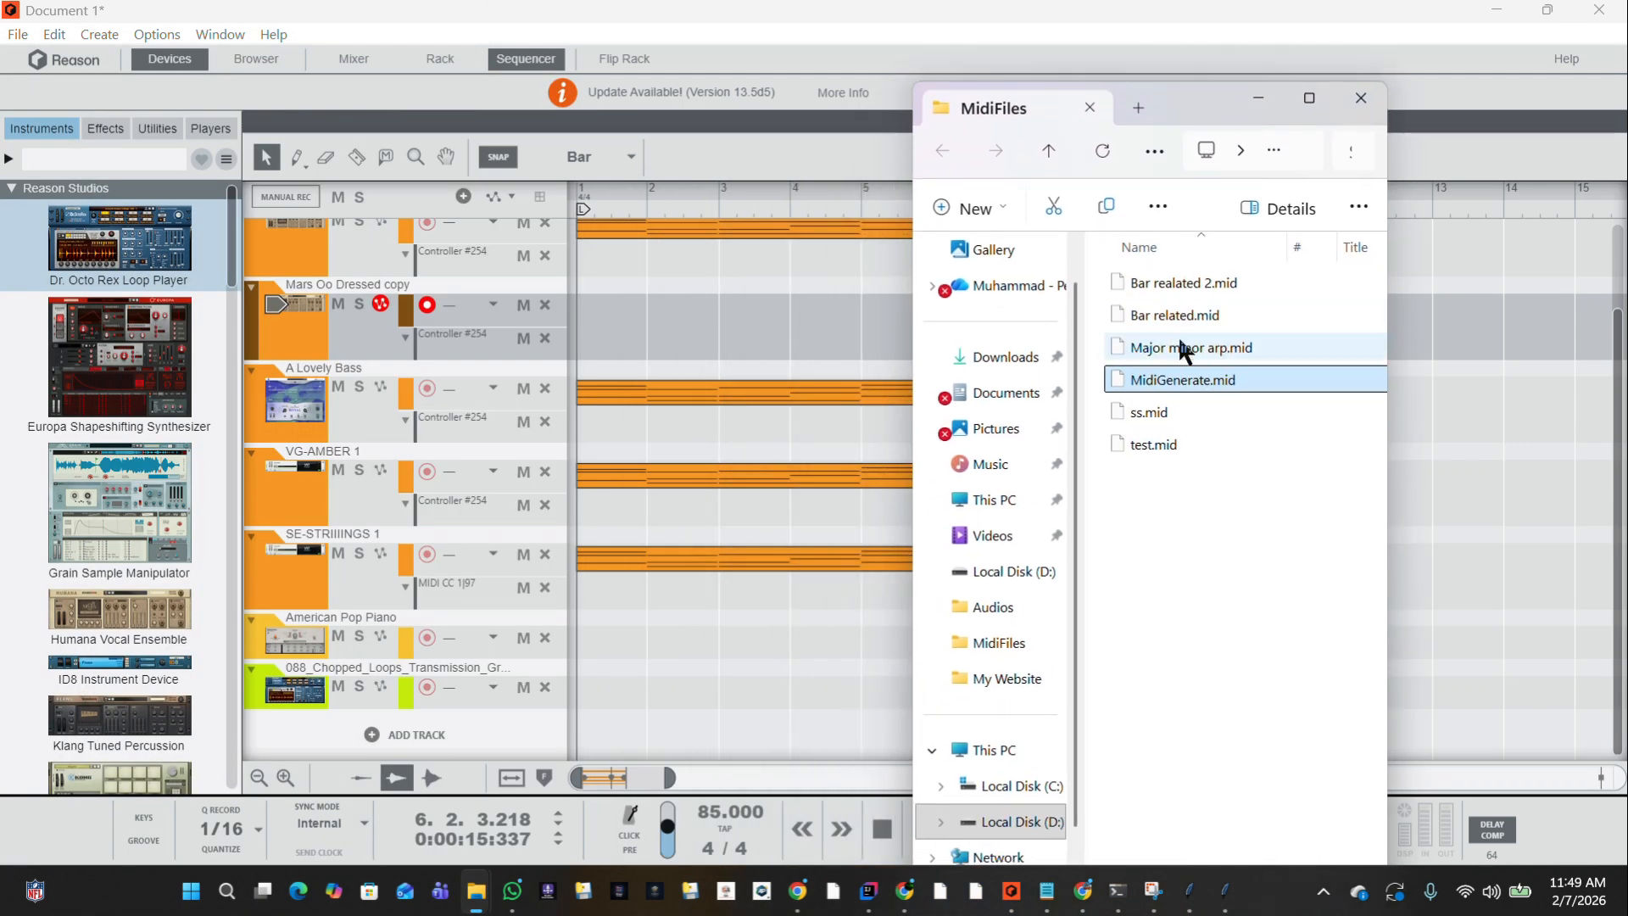
pyautogui.moveTo(1017, 468); pyautogui.dragTo(621, 619)
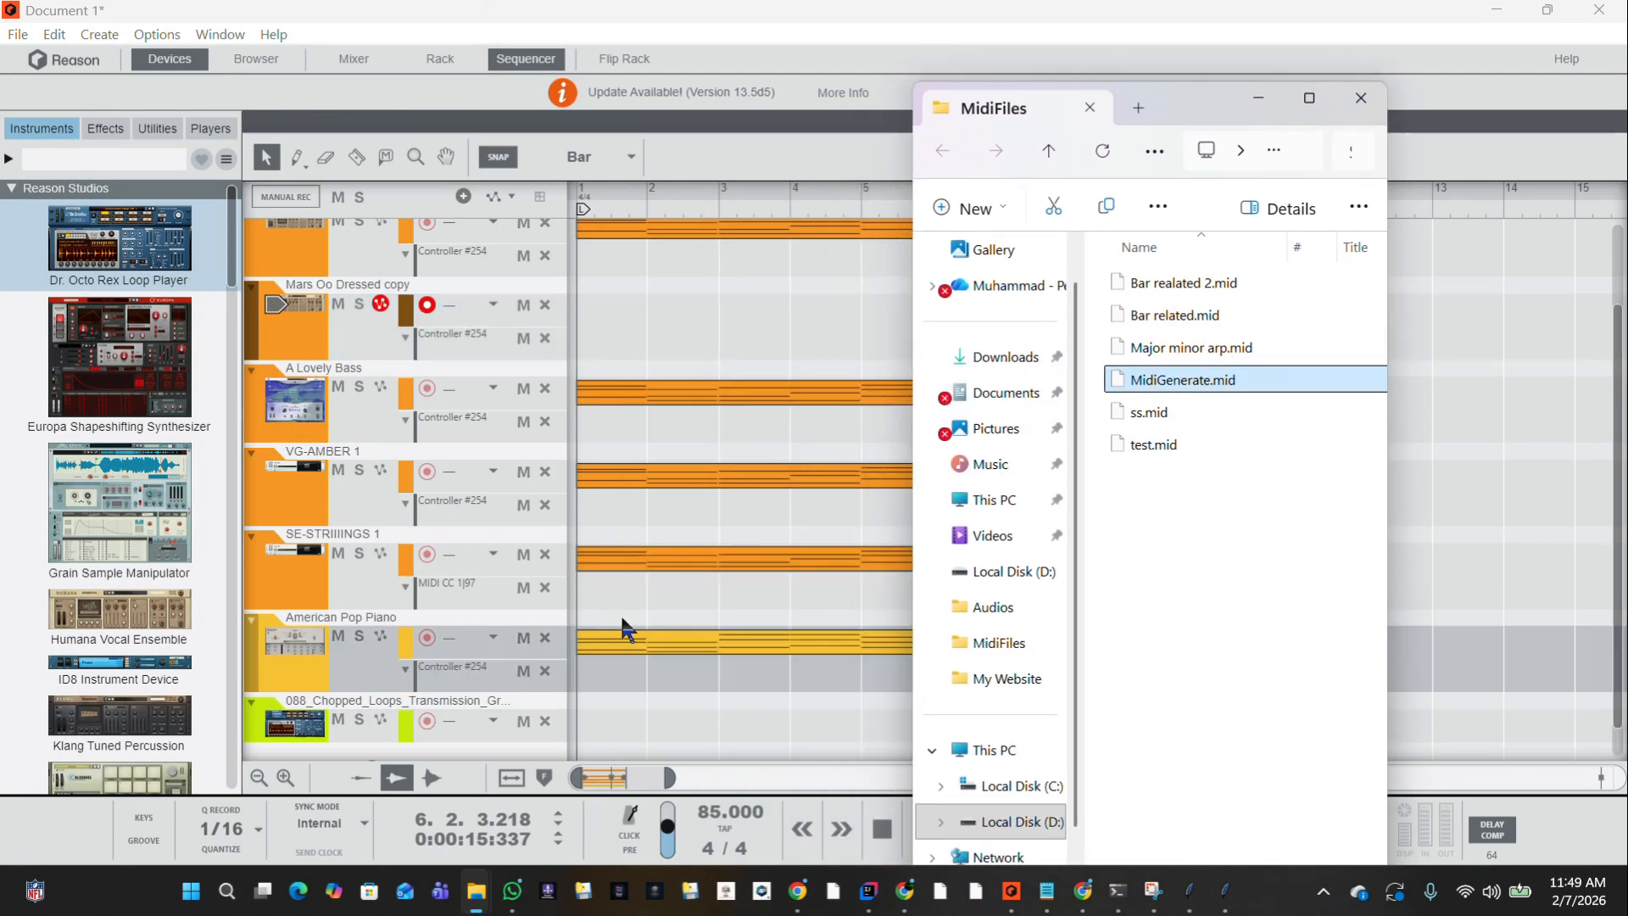
# Remove the Controller #254 lane from the American Pop Piano track and solo the track with the playhead at the left locator.
pyautogui.click(1254, 89)
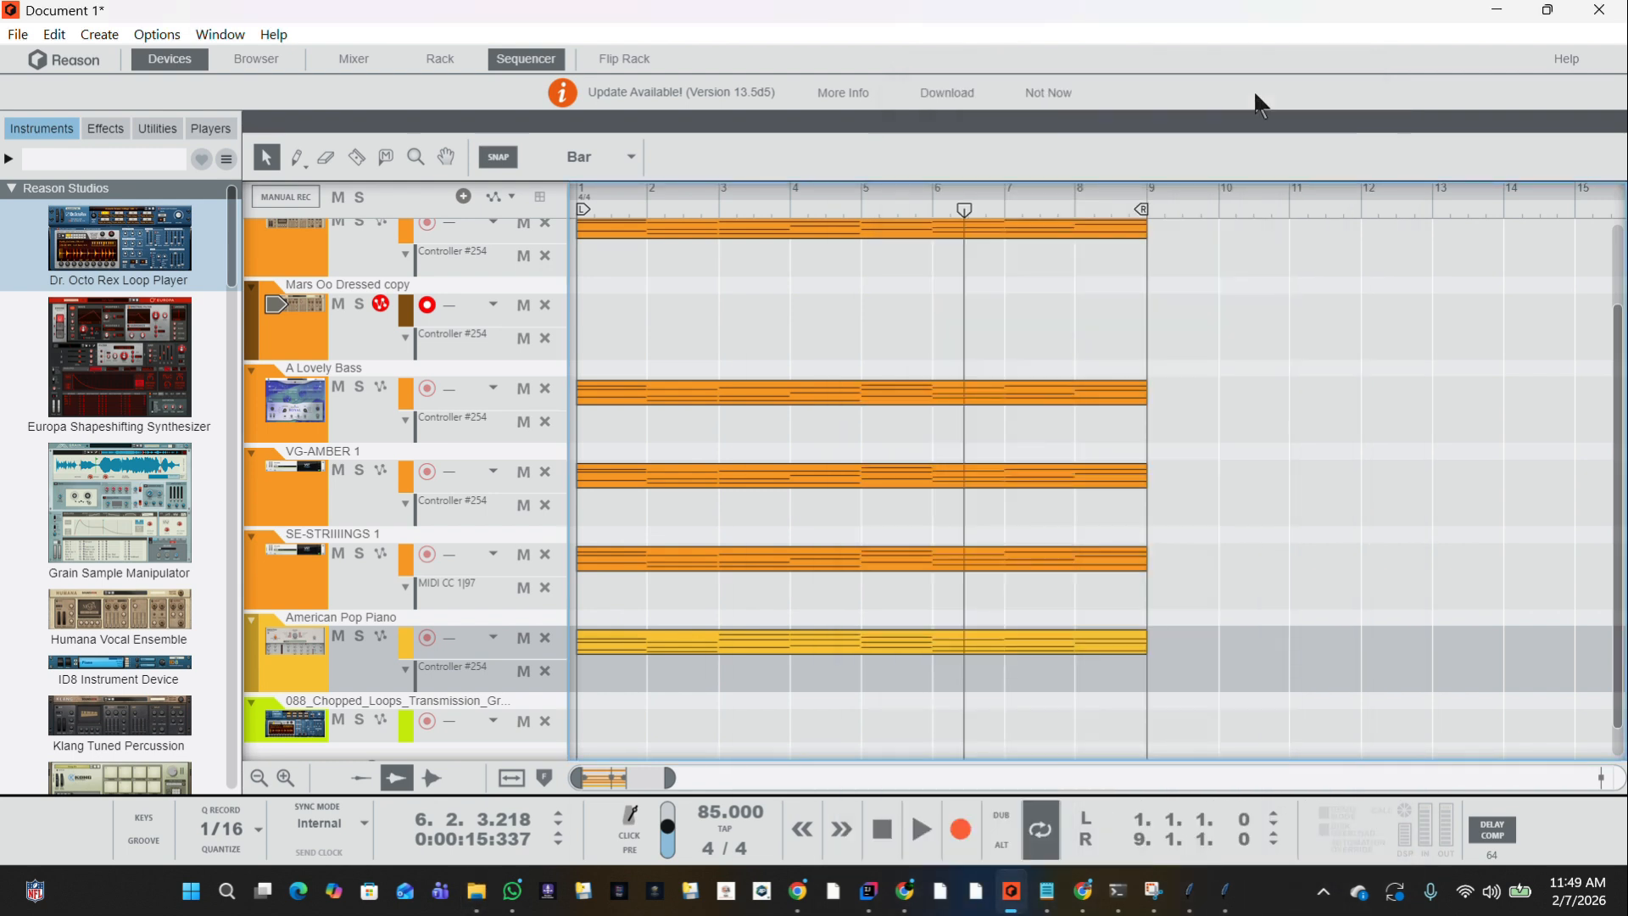
pyautogui.click(543, 670)
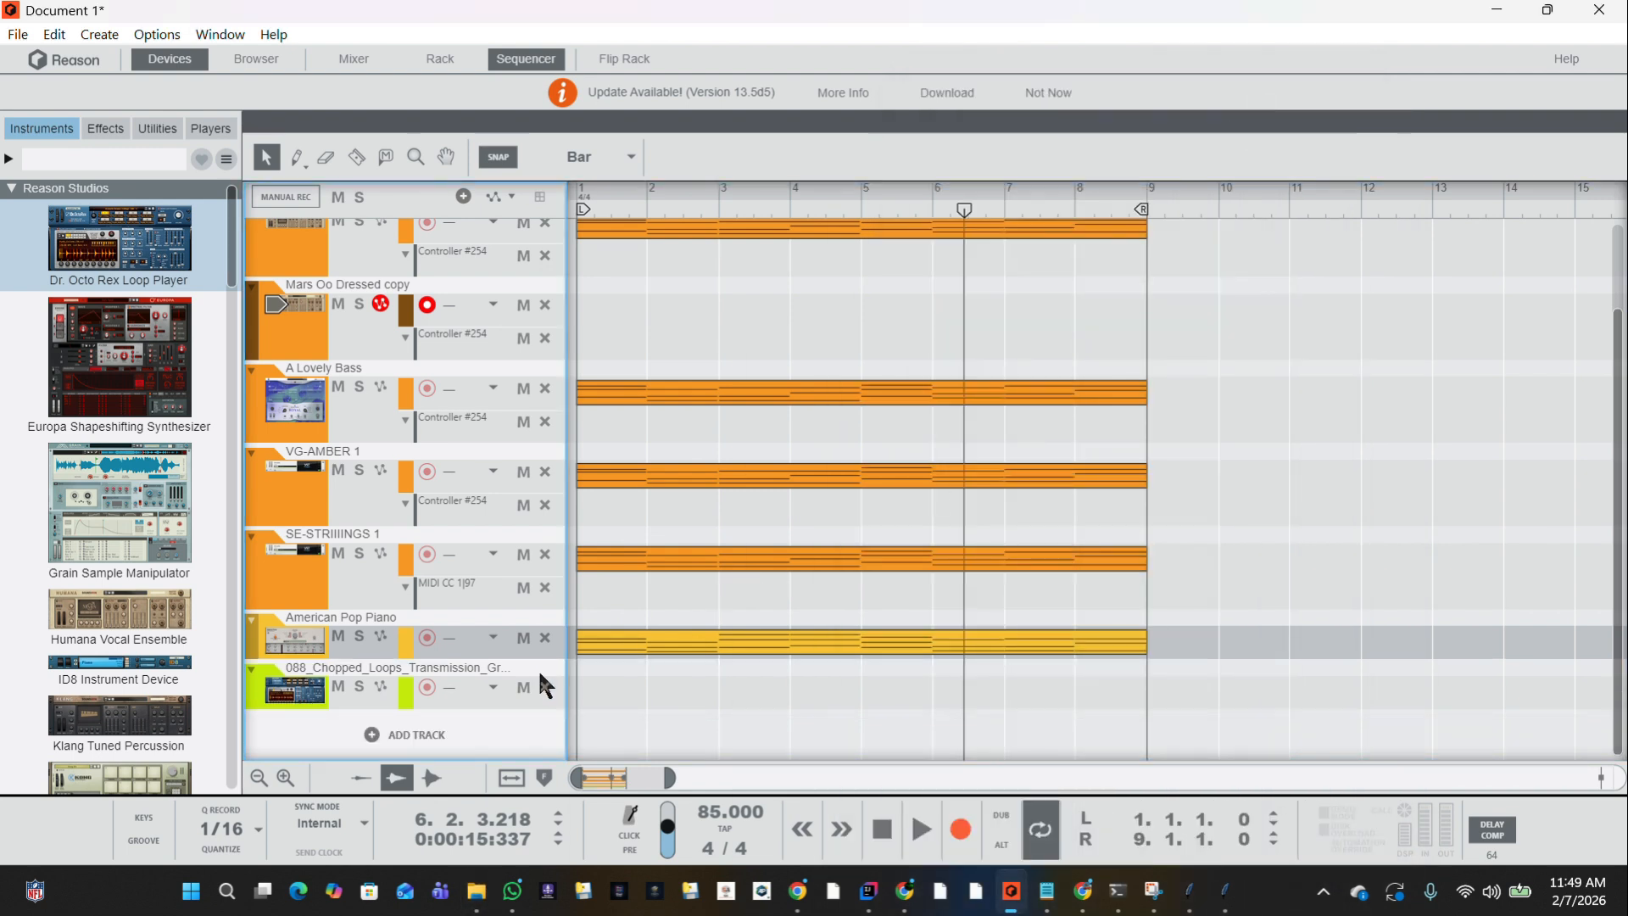
pyautogui.click(359, 635)
pyautogui.click(1085, 818)
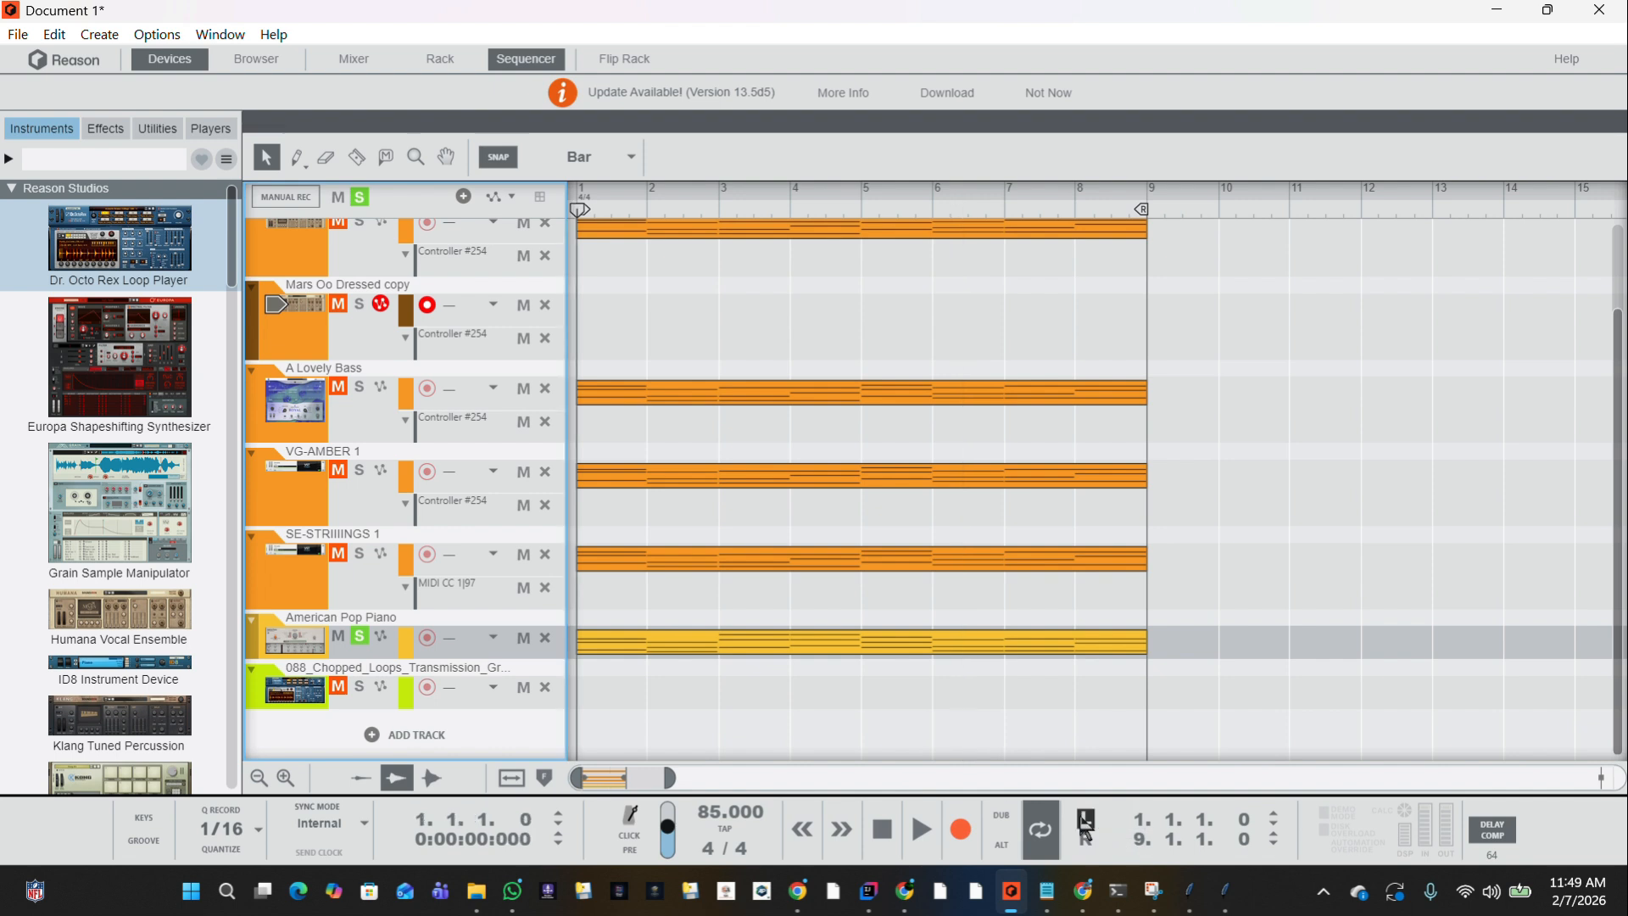
# Open the American Pop Piano clip in the note editor, inspect the first bar's chord notes, and close the editor.
pyautogui.doubleClick(869, 649)
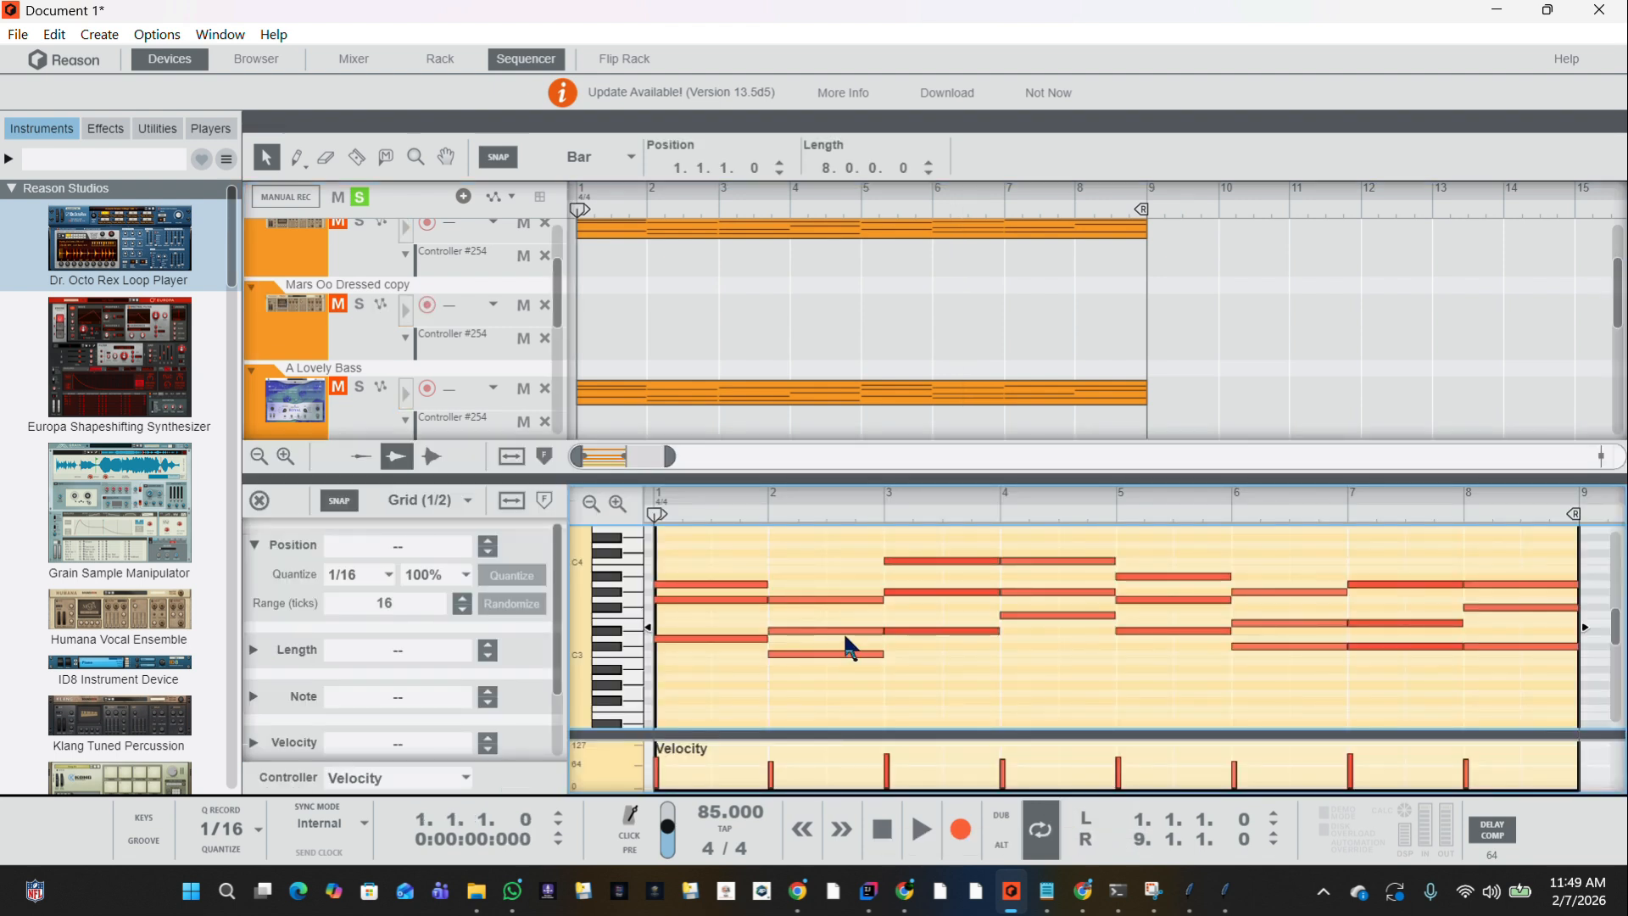
pyautogui.click(710, 639)
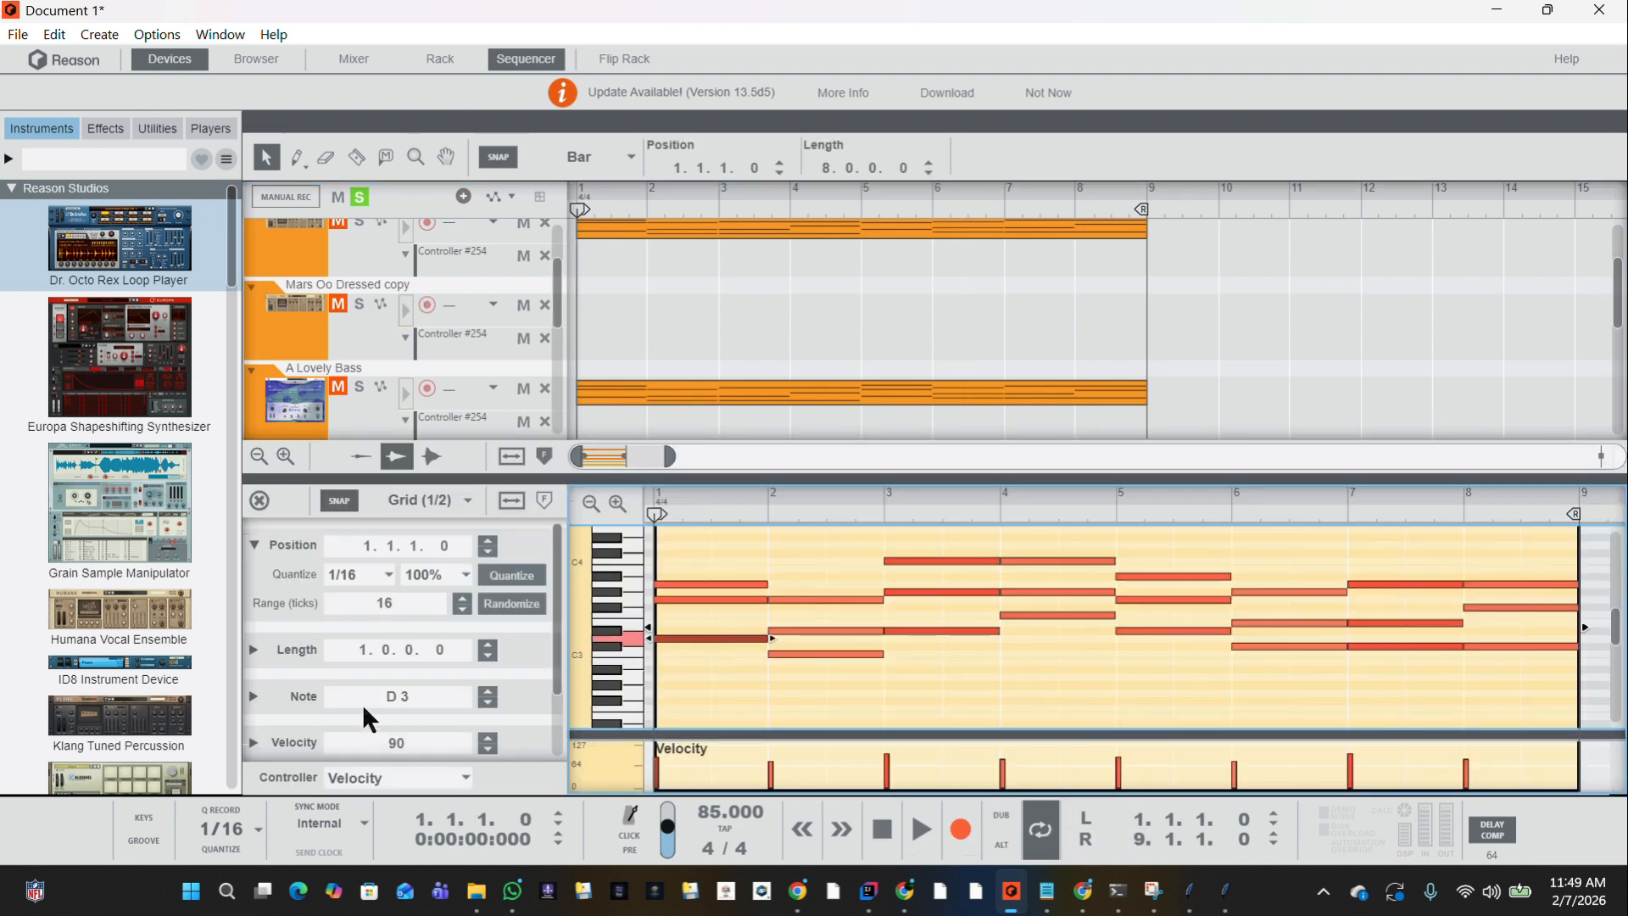
pyautogui.click(675, 607)
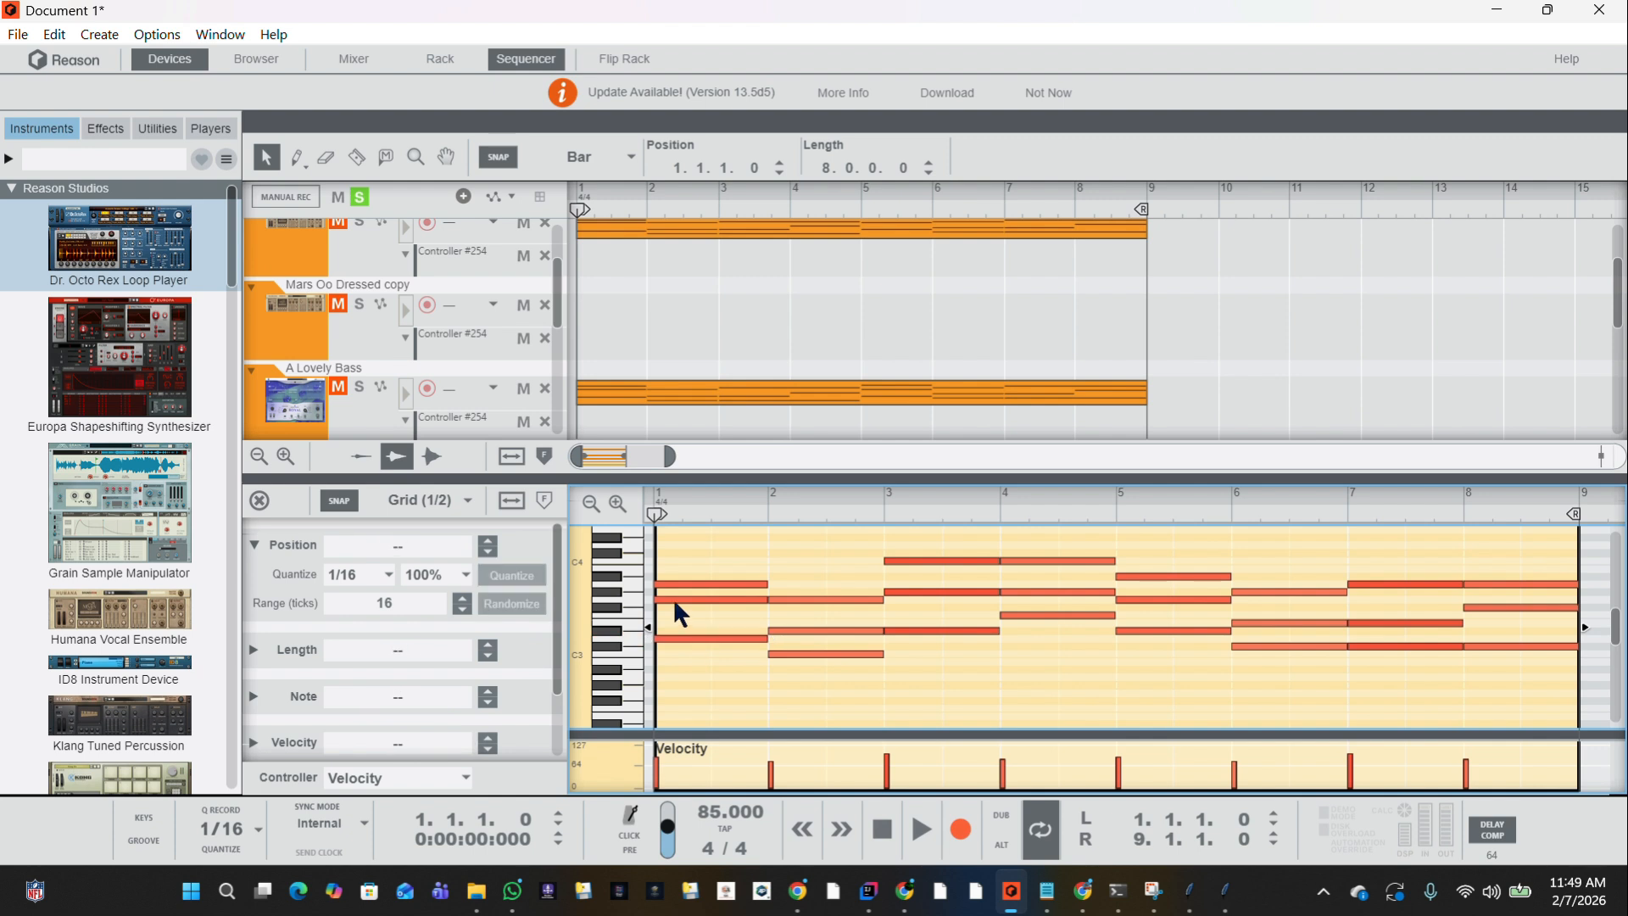
pyautogui.click(674, 591)
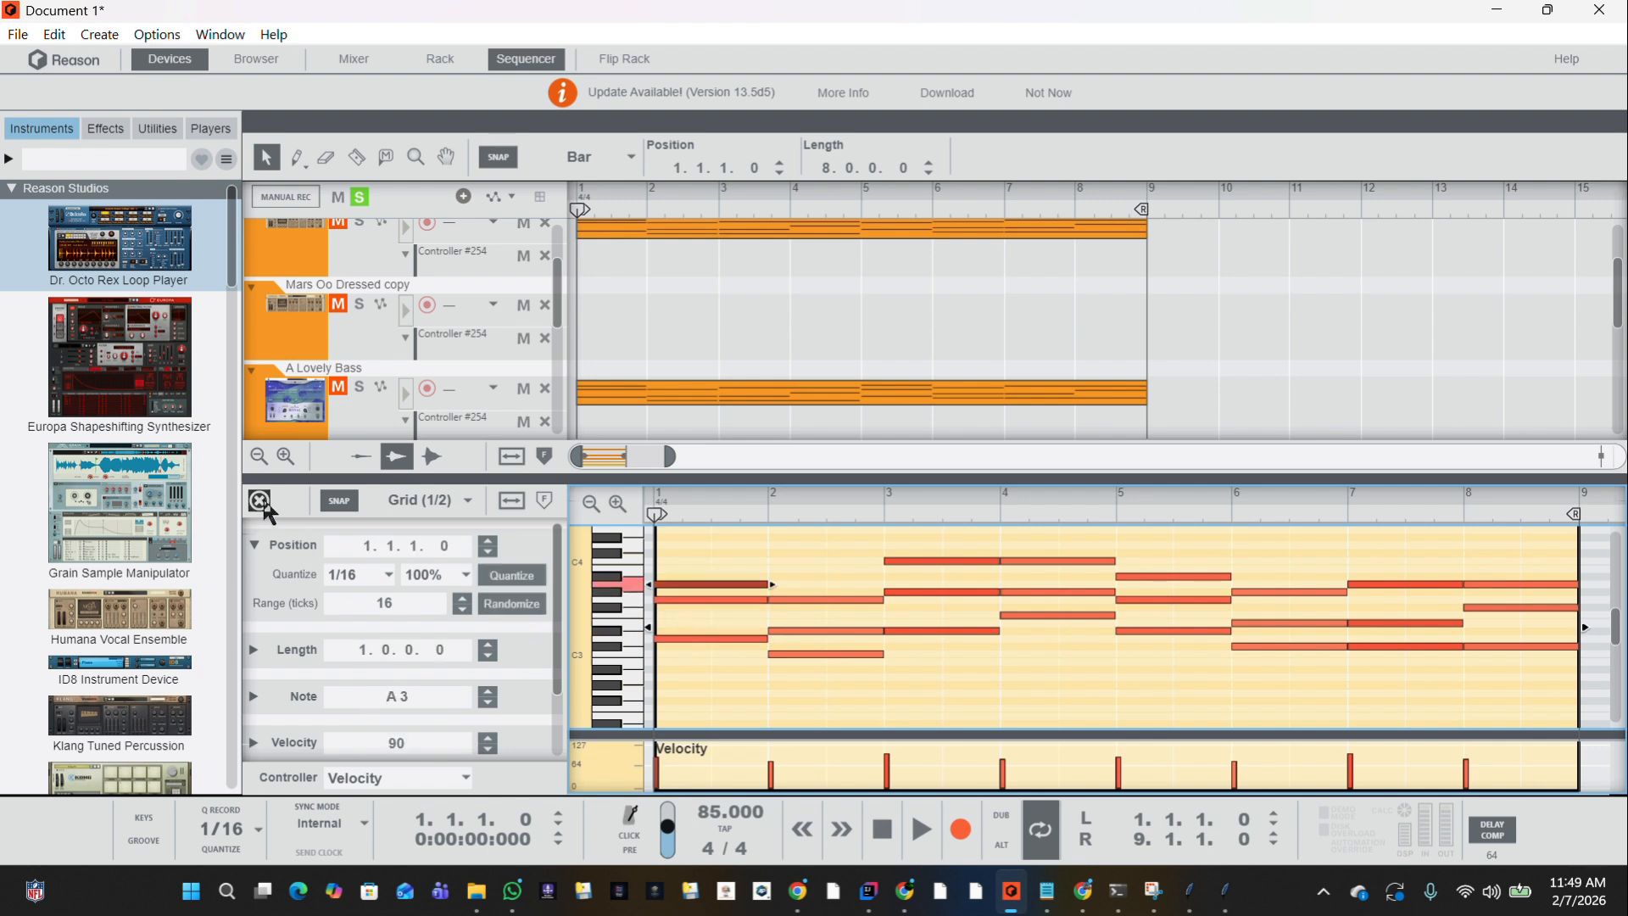
pyautogui.click(260, 500)
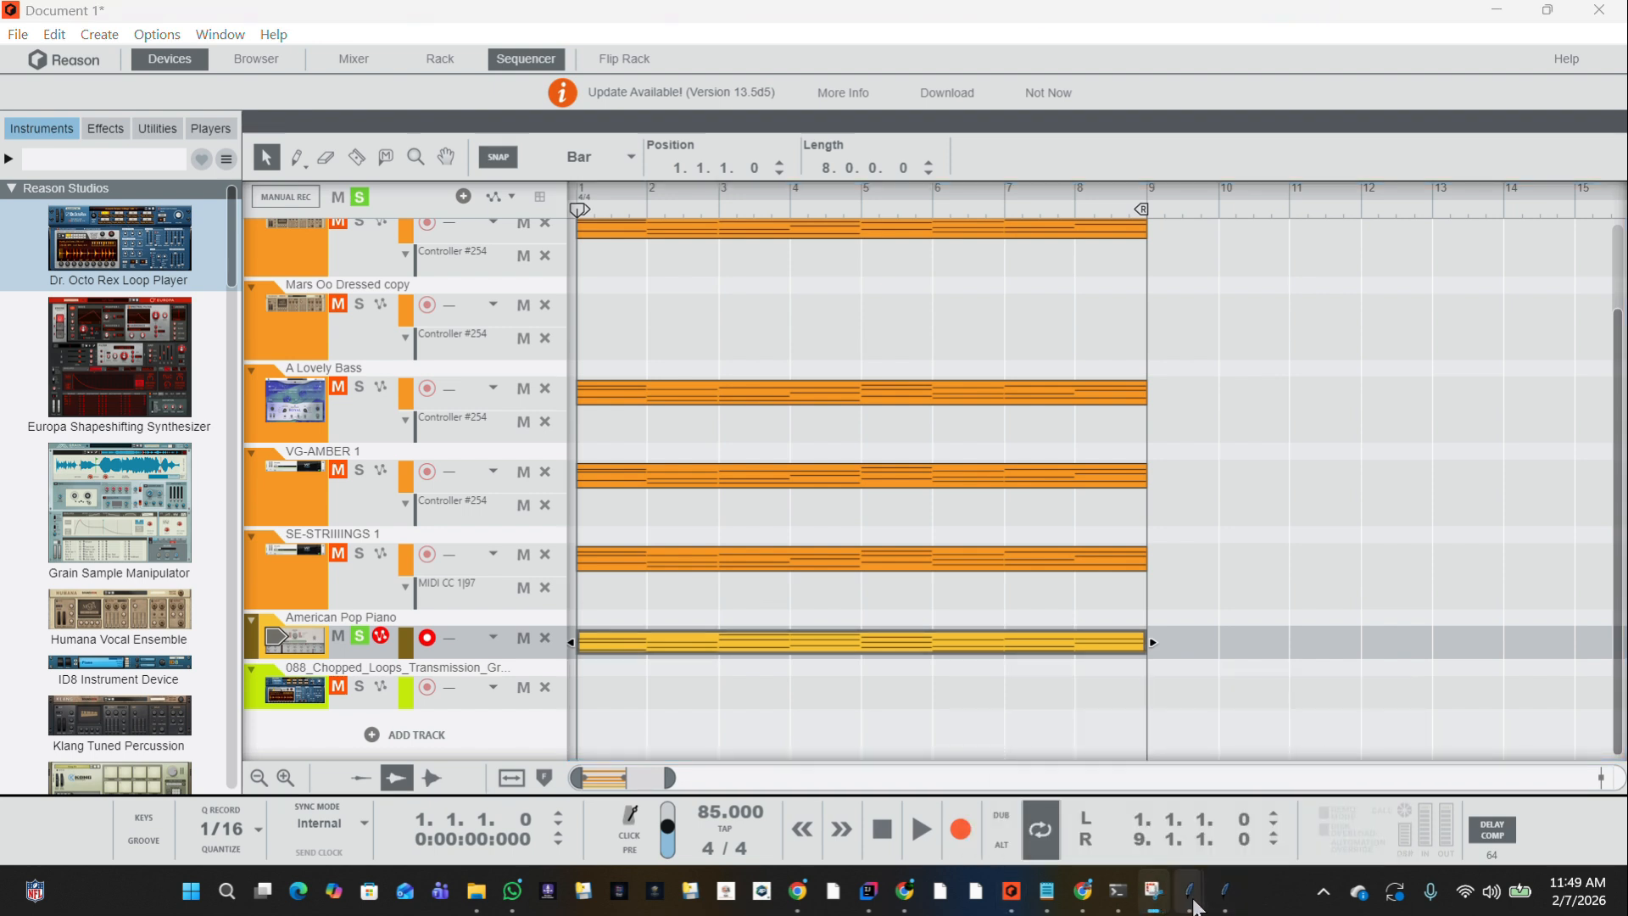
# Bring the SA Chord Midifier and Chord Progression → MIDI windows forward and close both.
pyautogui.moveTo(1191, 894)
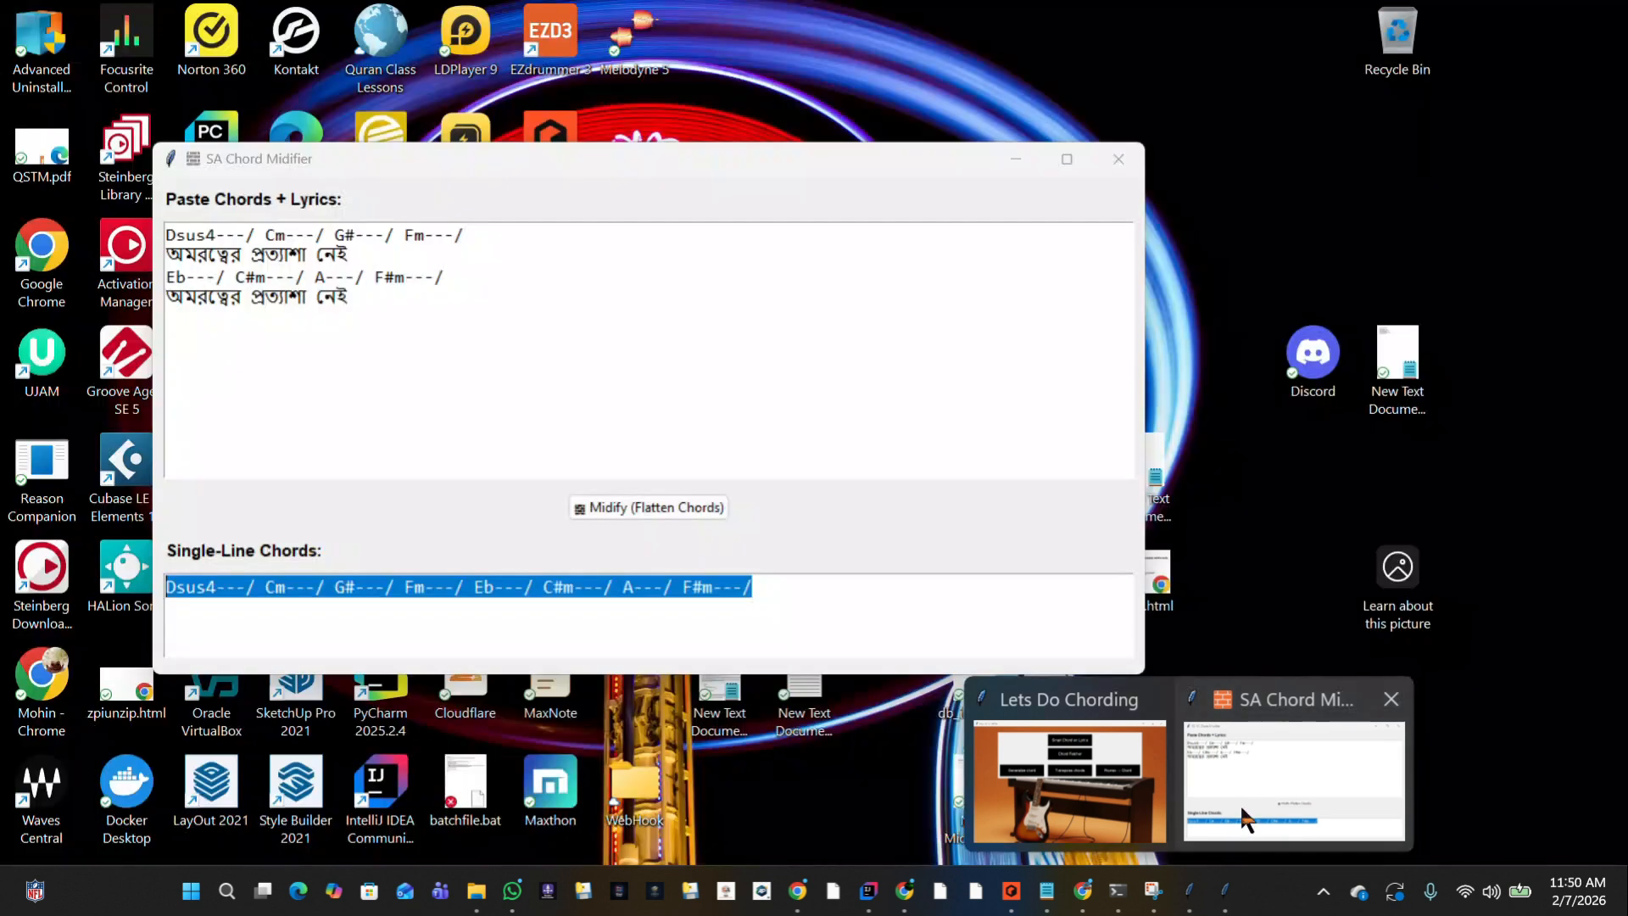
pyautogui.click(1238, 836)
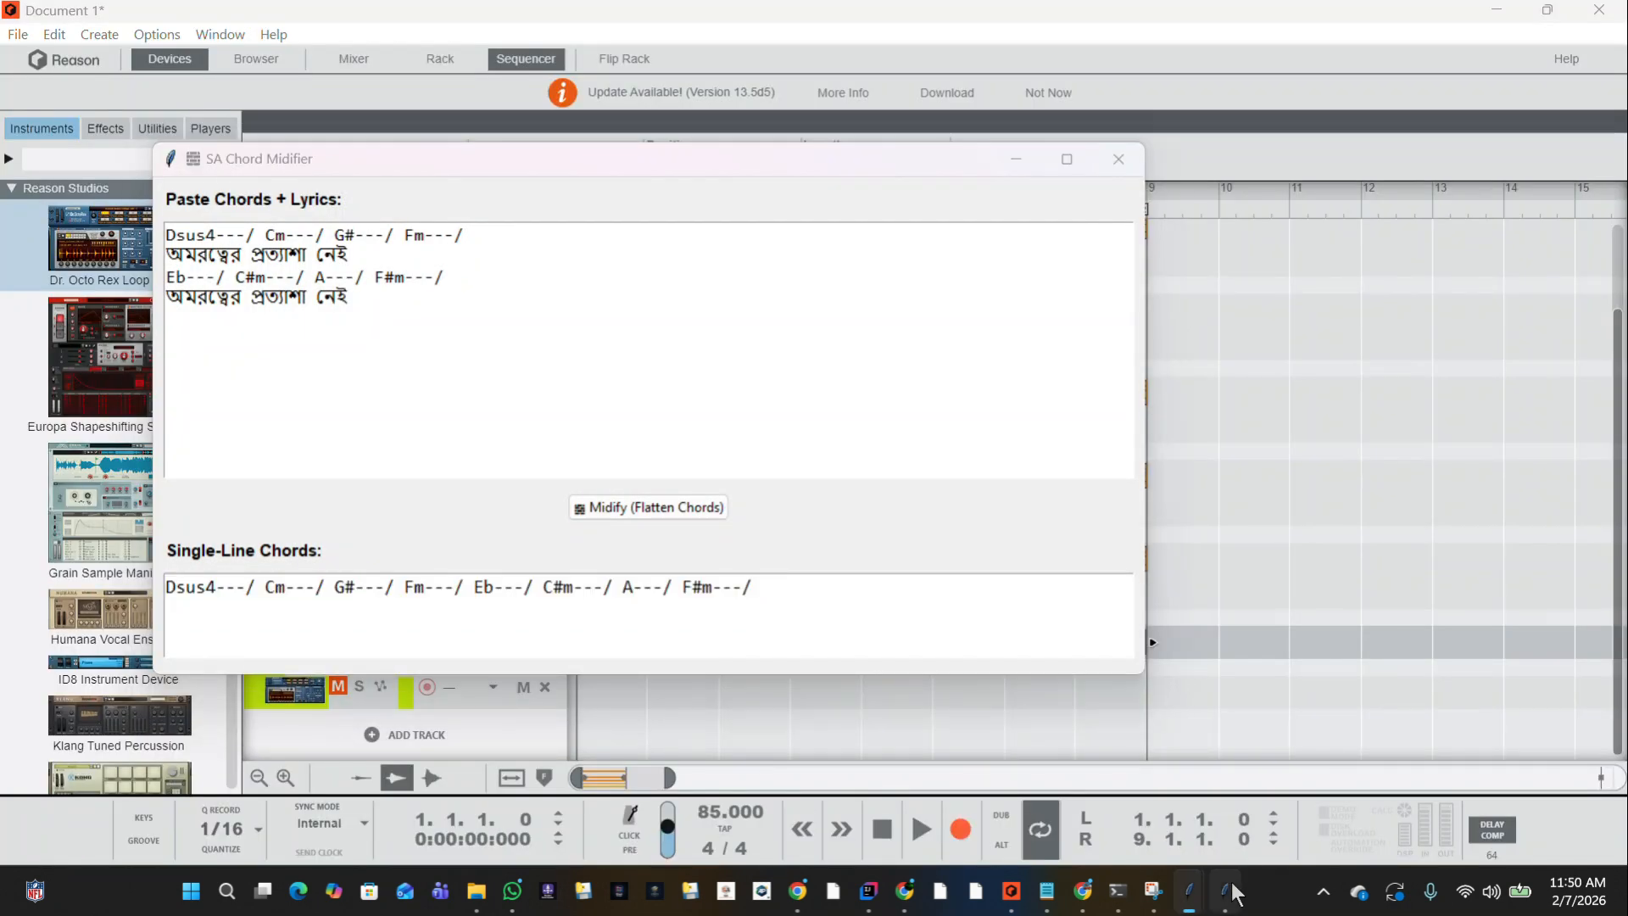
pyautogui.click(1230, 888)
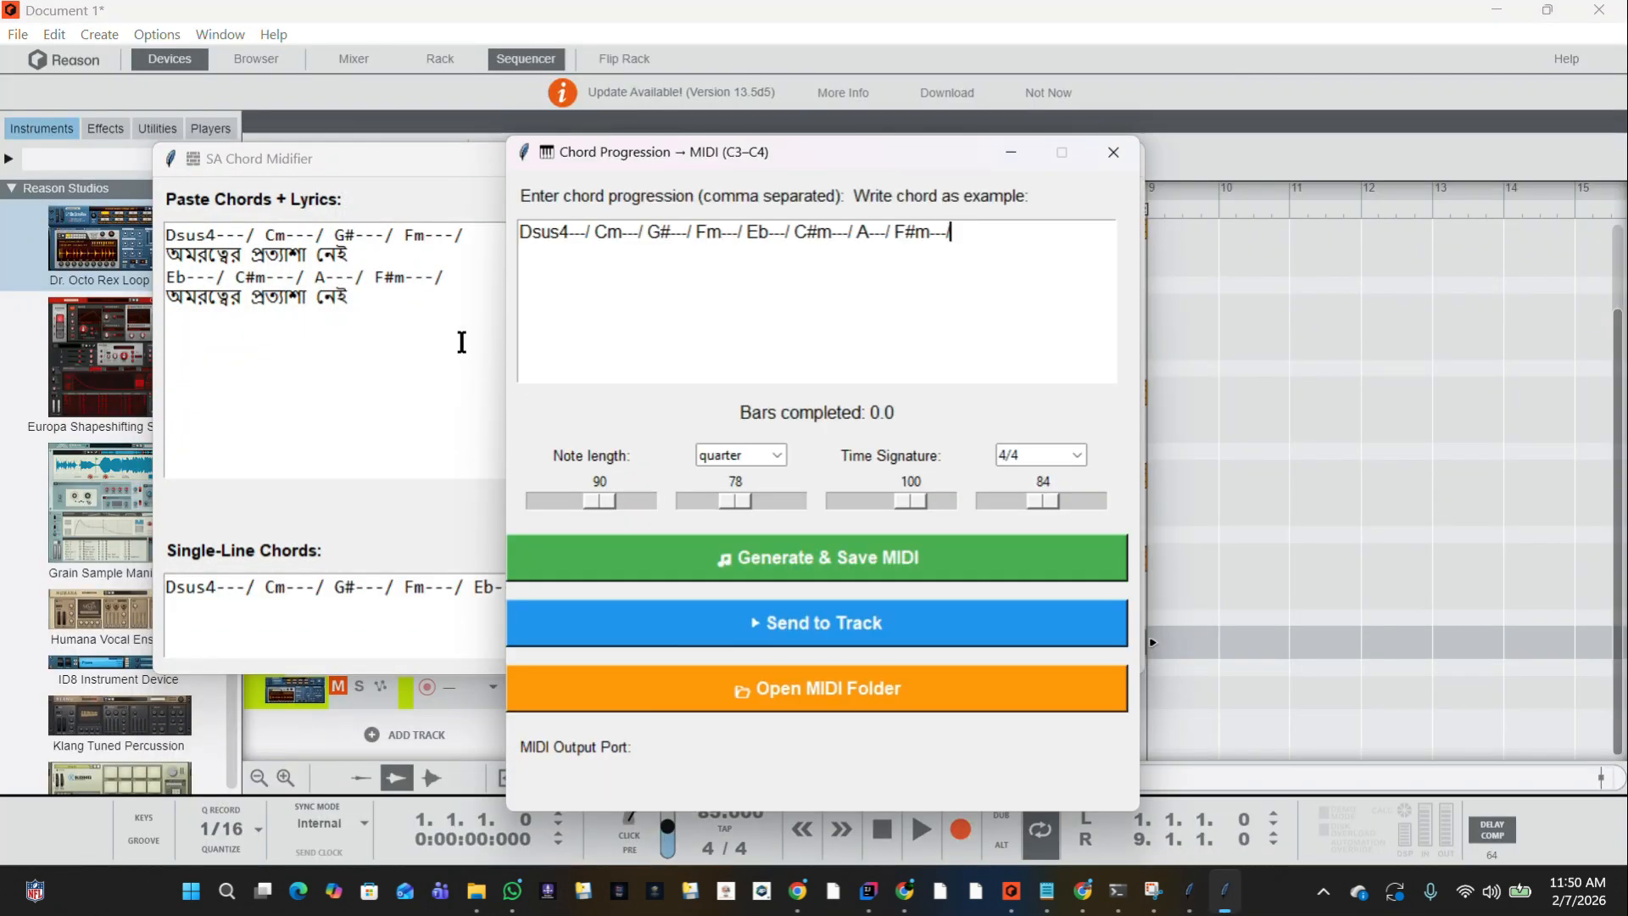
pyautogui.click(462, 342)
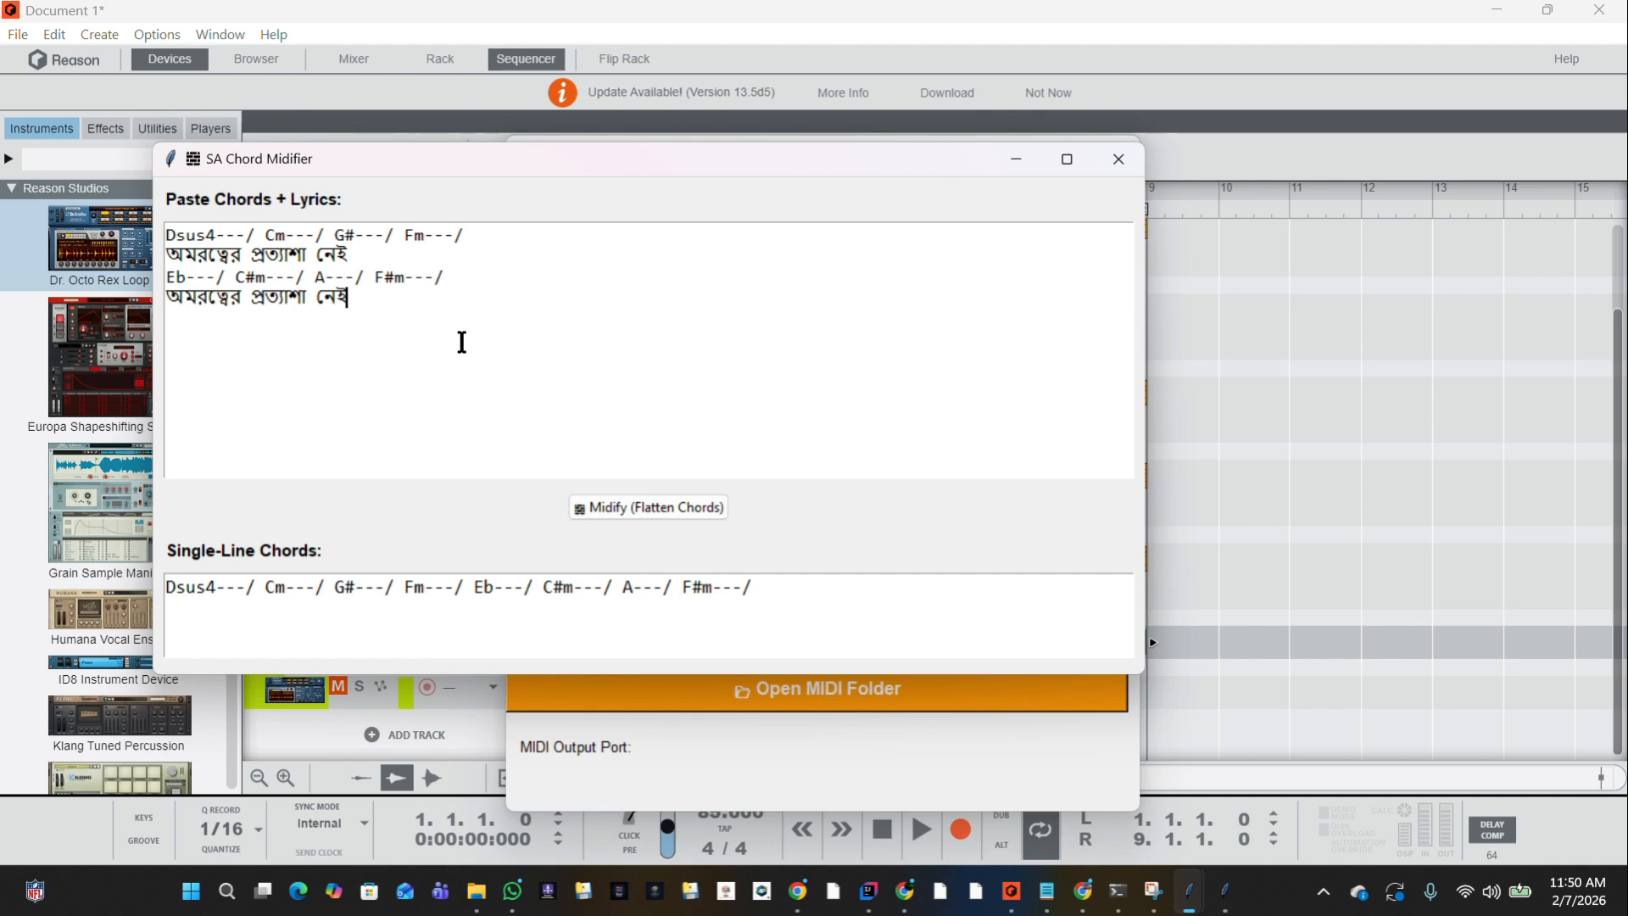
pyautogui.click(1126, 158)
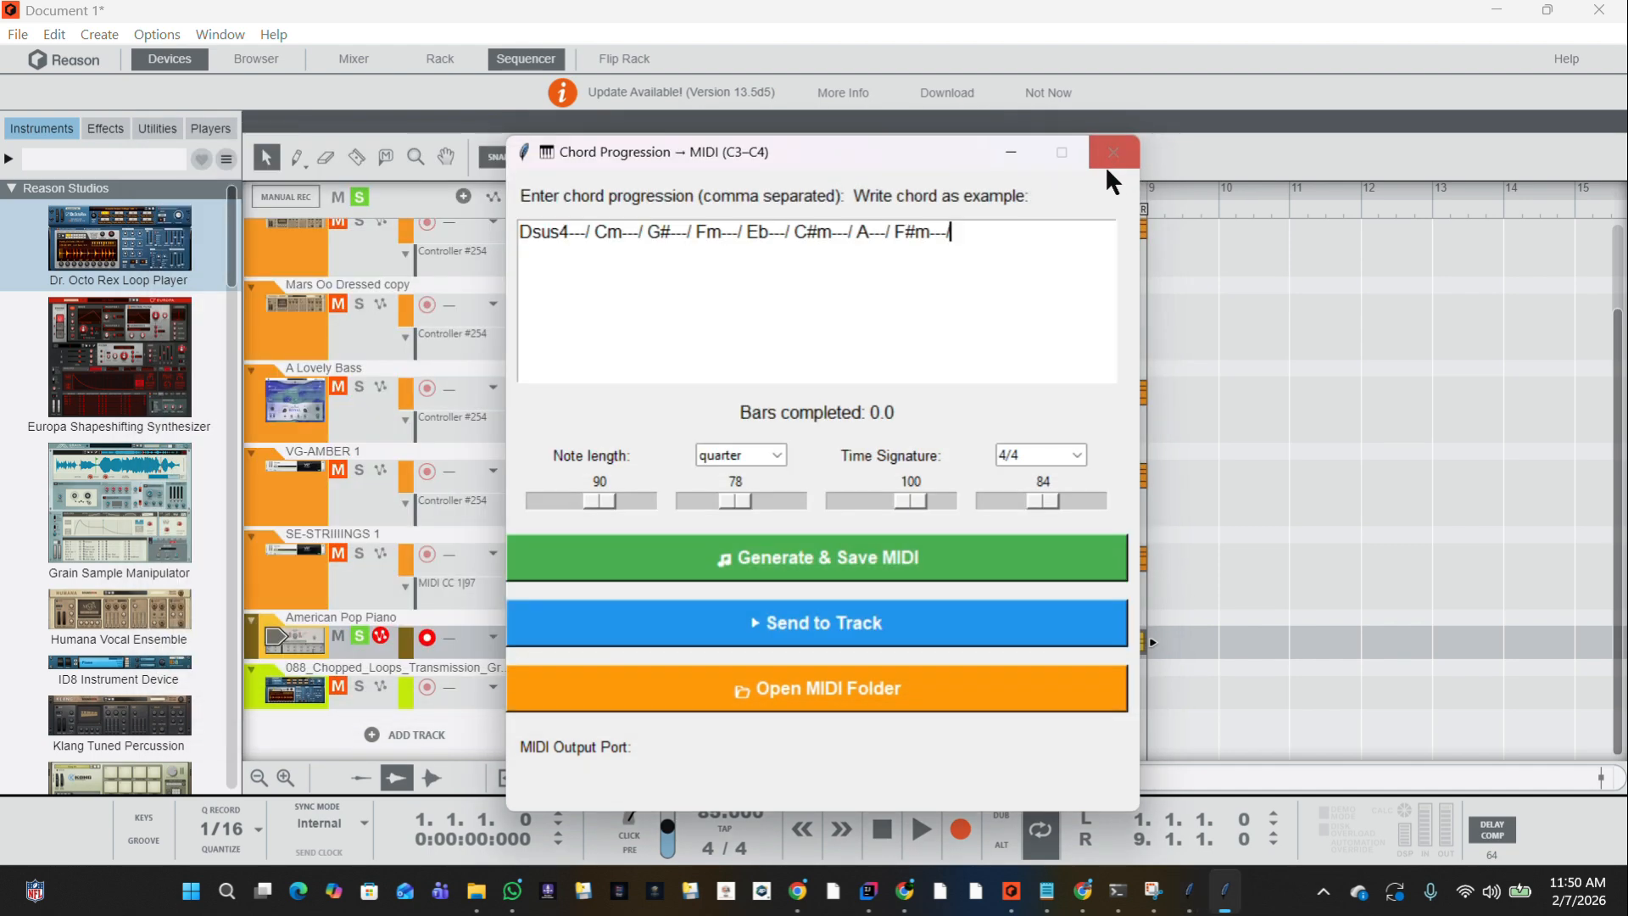
pyautogui.click(1116, 156)
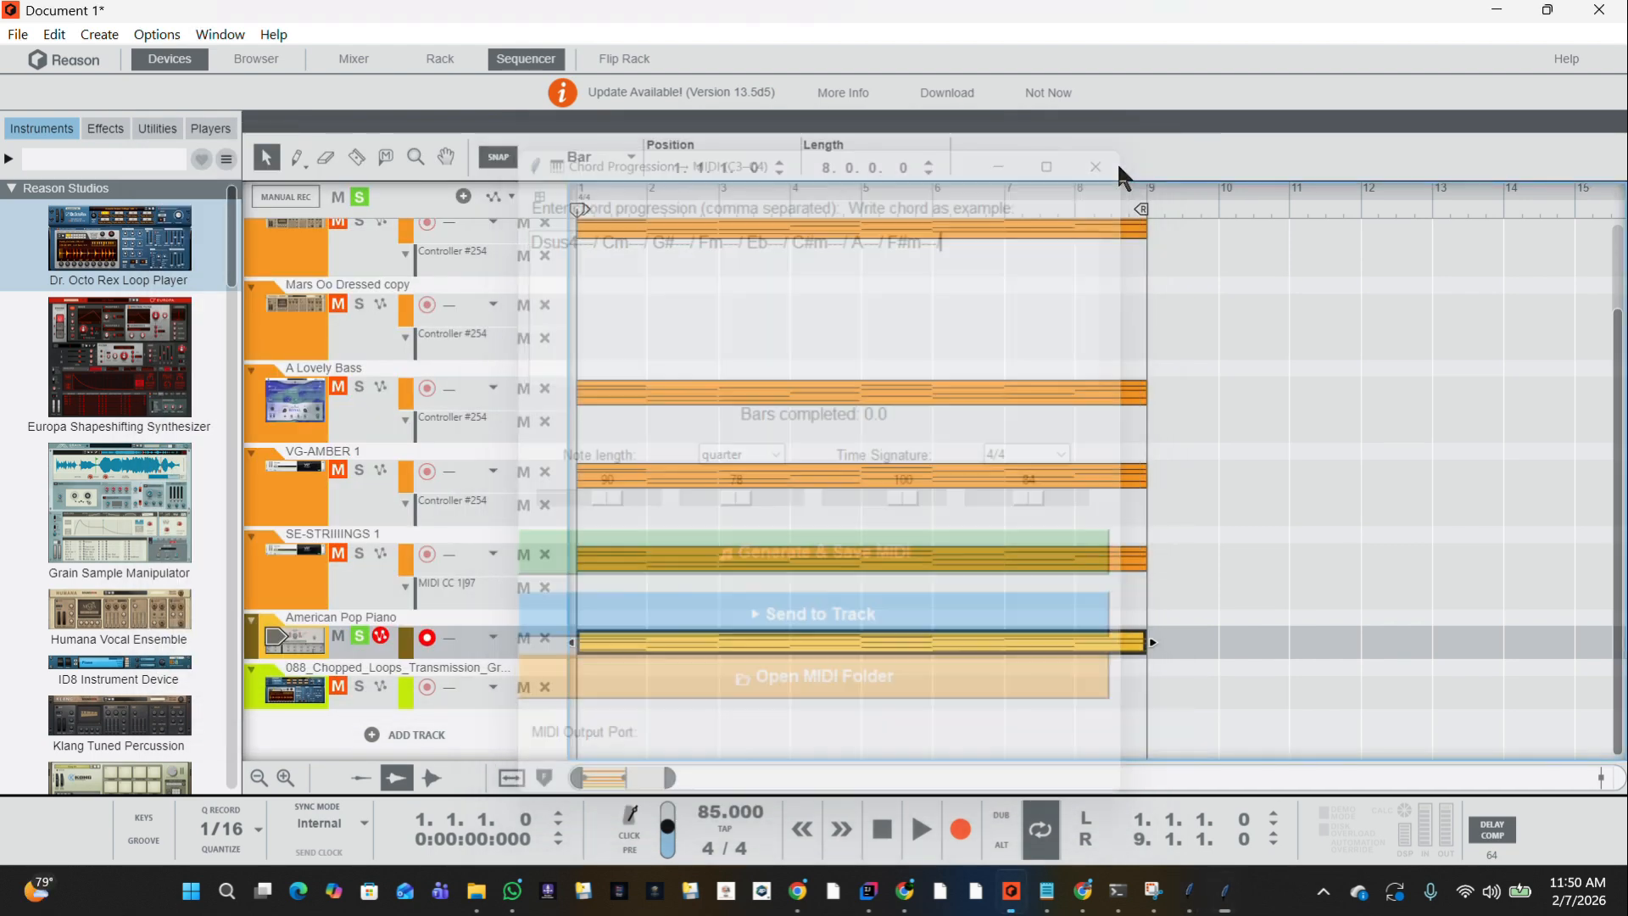
# Open Smart Chord on Lyrics from Lets Do Chording and break the sample lyrics into two lines before "Singing all day long".
pyautogui.click(1227, 894)
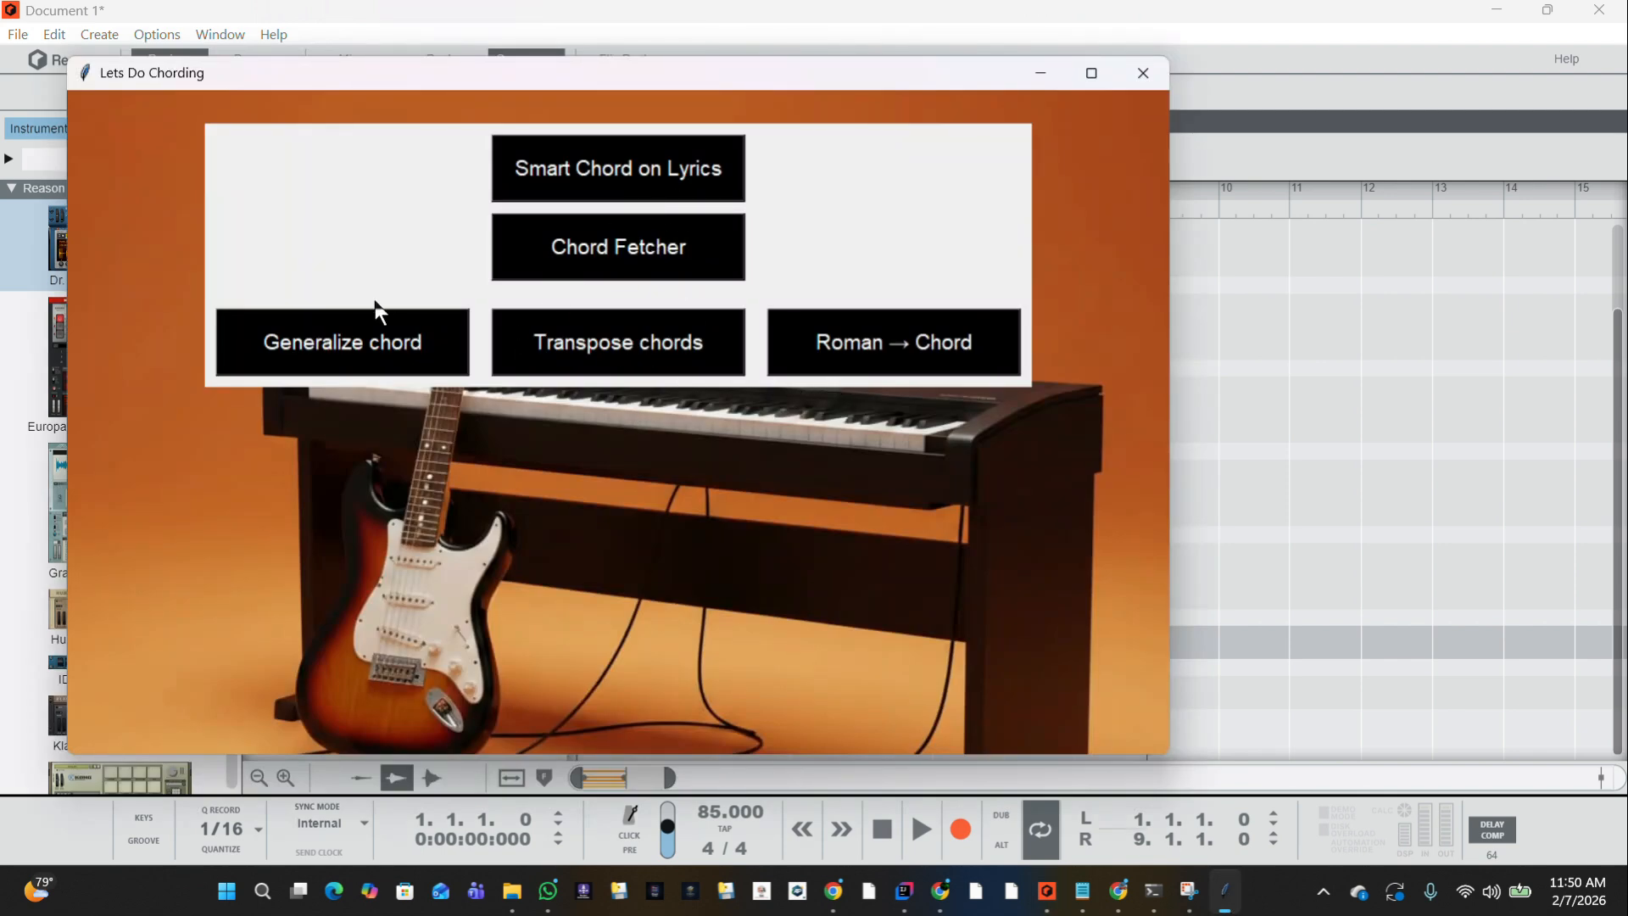
pyautogui.click(434, 363)
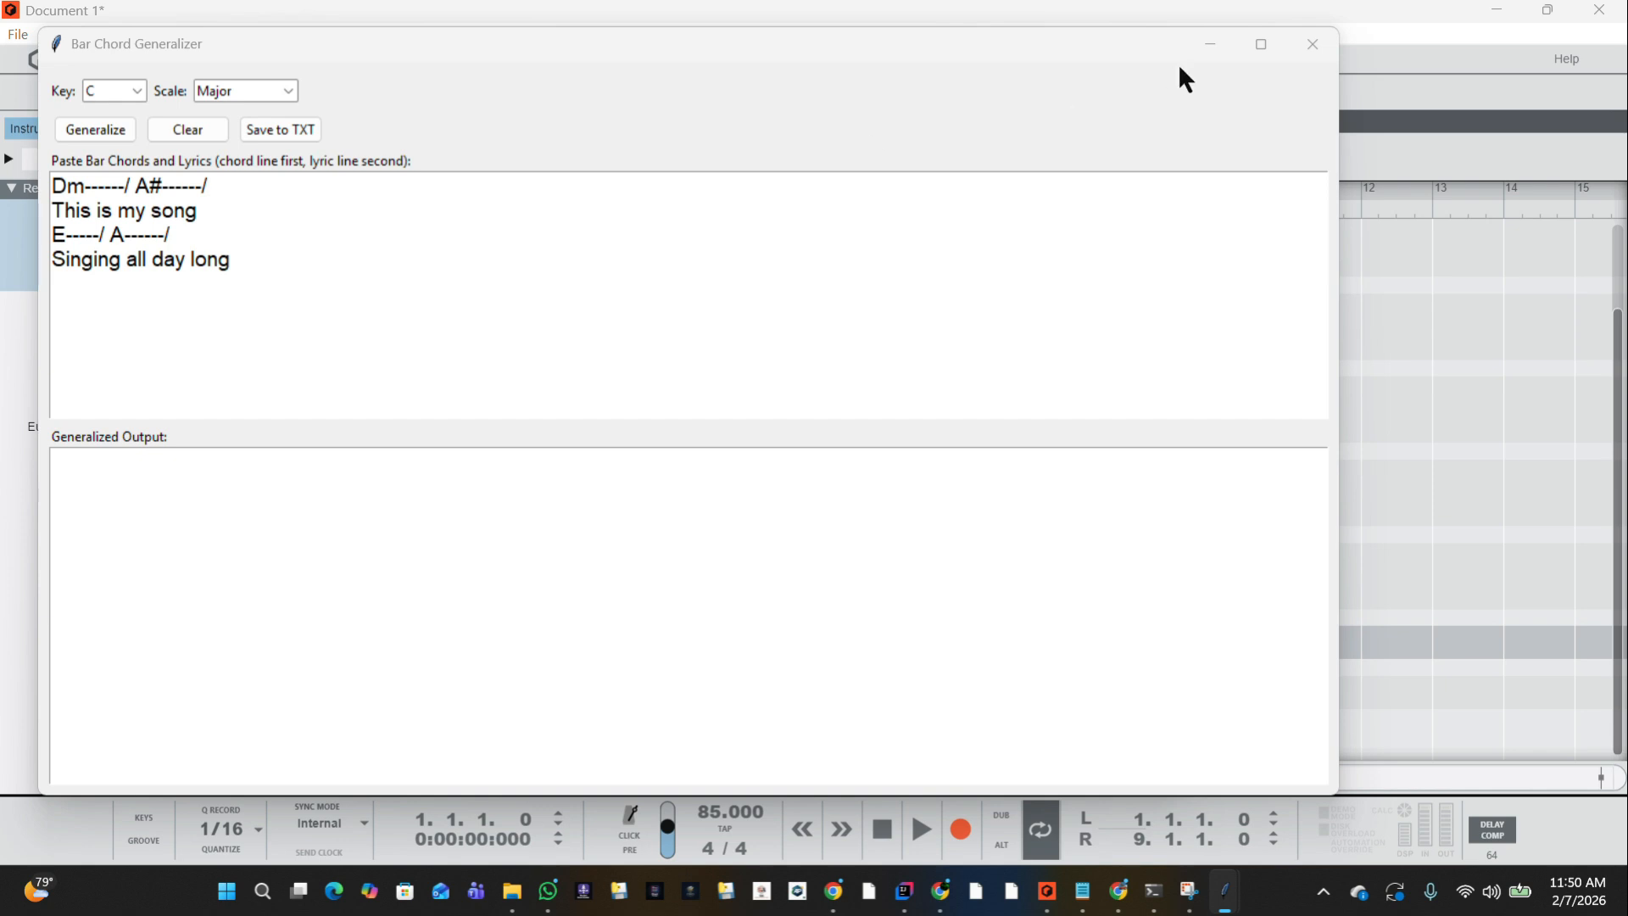
pyautogui.click(1313, 45)
pyautogui.click(697, 168)
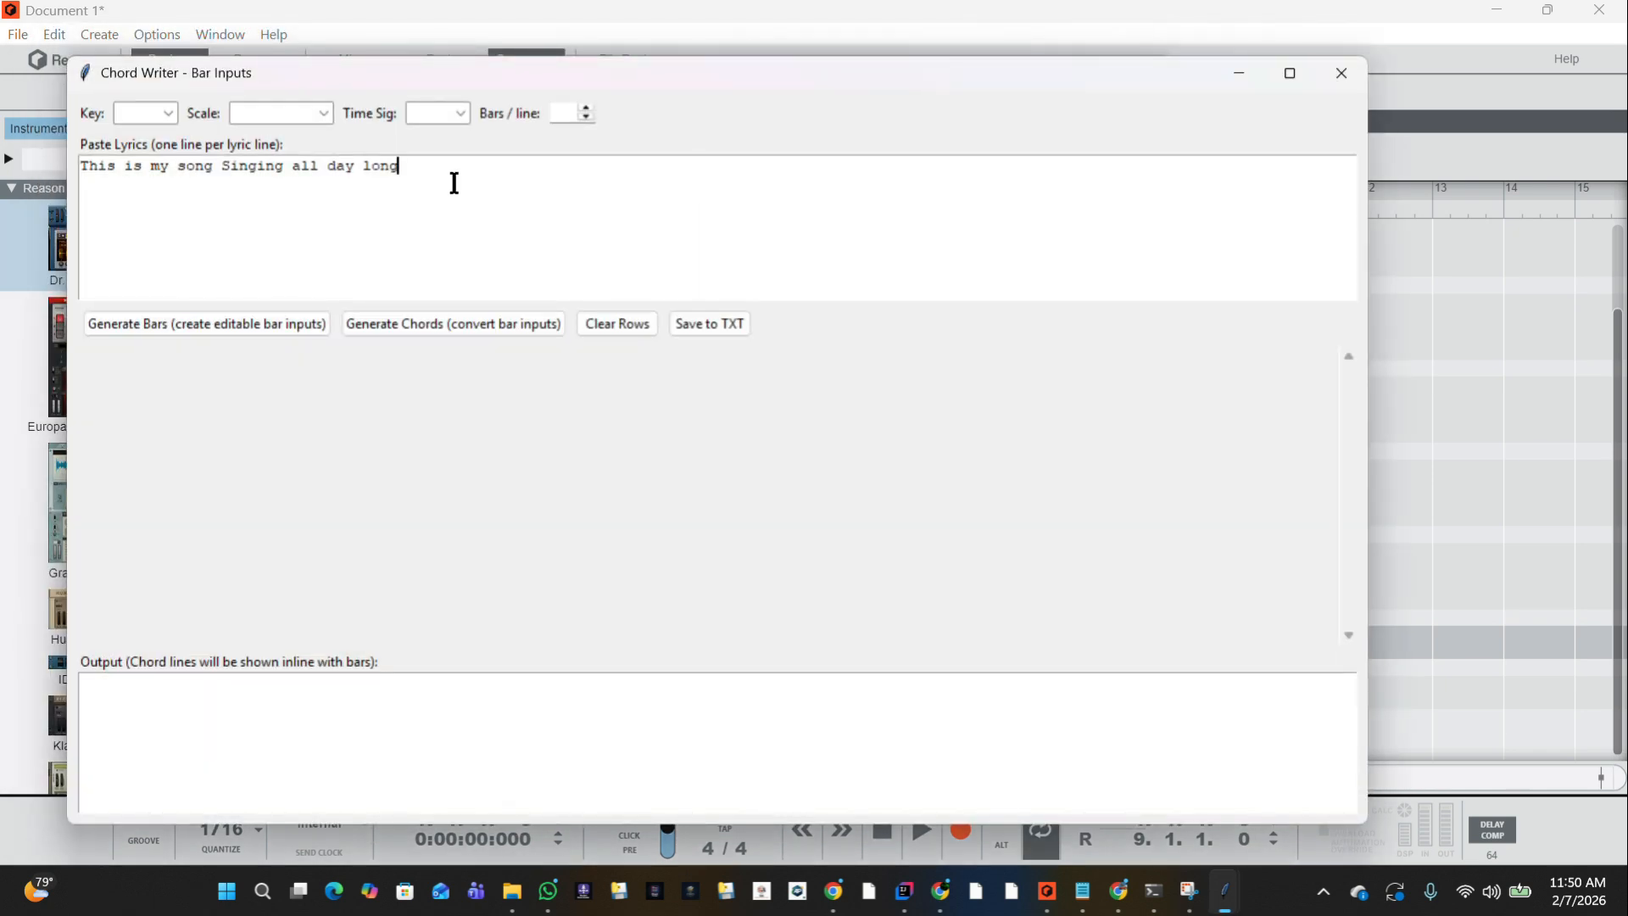
pyautogui.click(219, 166)
pyautogui.press('Return')
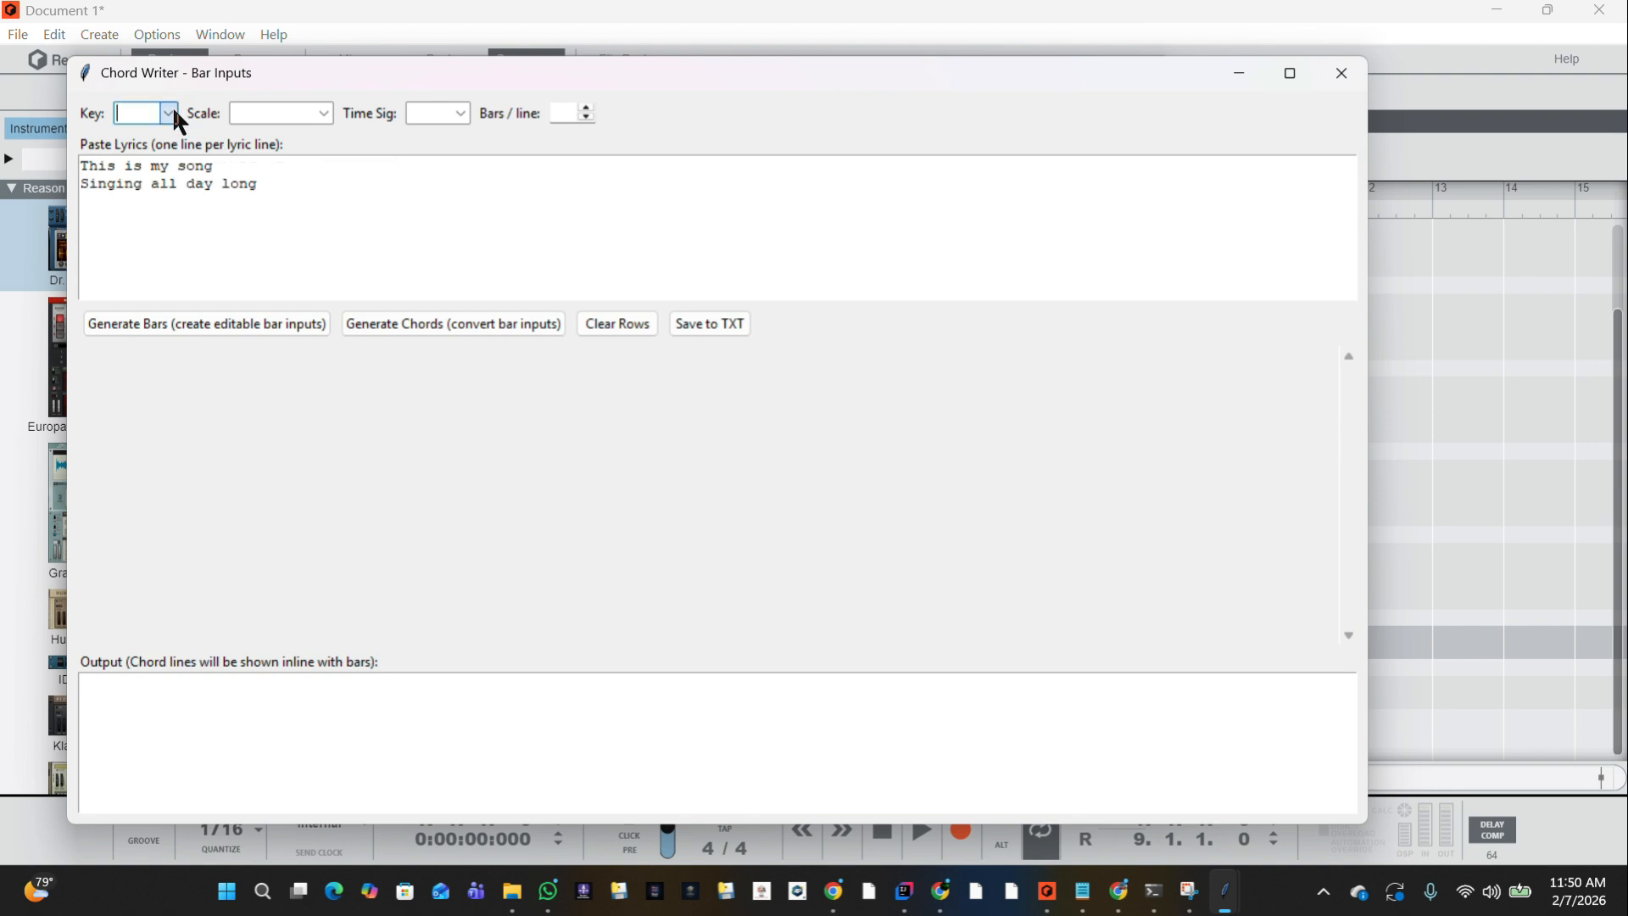
# Set the key to C, scale to Major and time signature to 4/4, and generate editable bars for the lyrics.
pyautogui.click(169, 113)
pyautogui.click(145, 146)
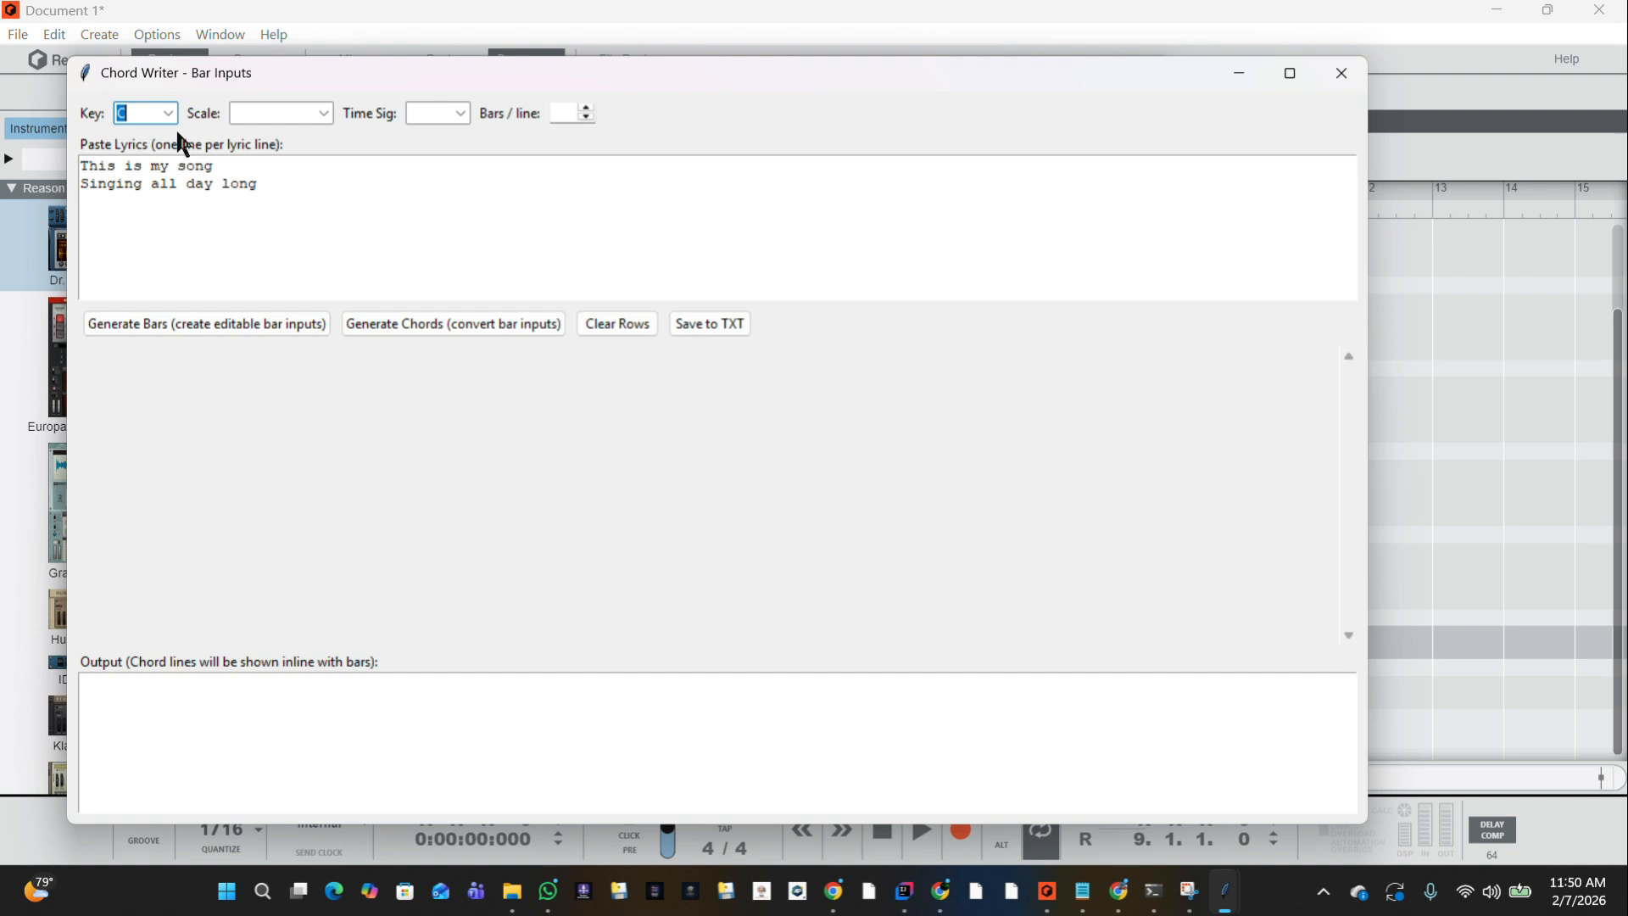
pyautogui.click(324, 115)
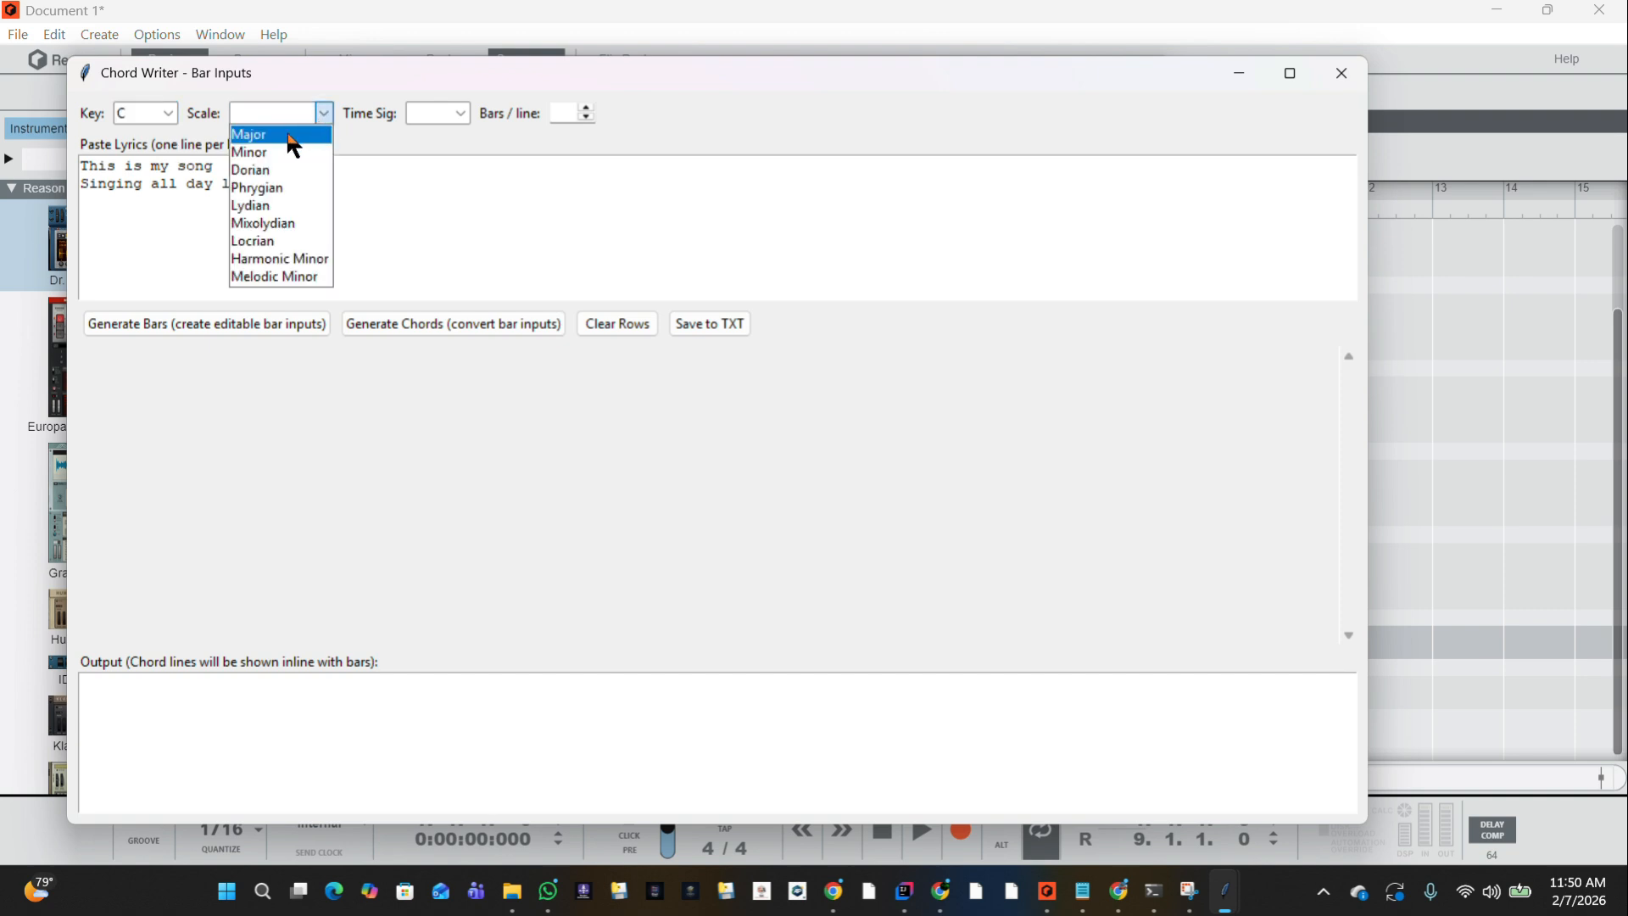
pyautogui.click(288, 136)
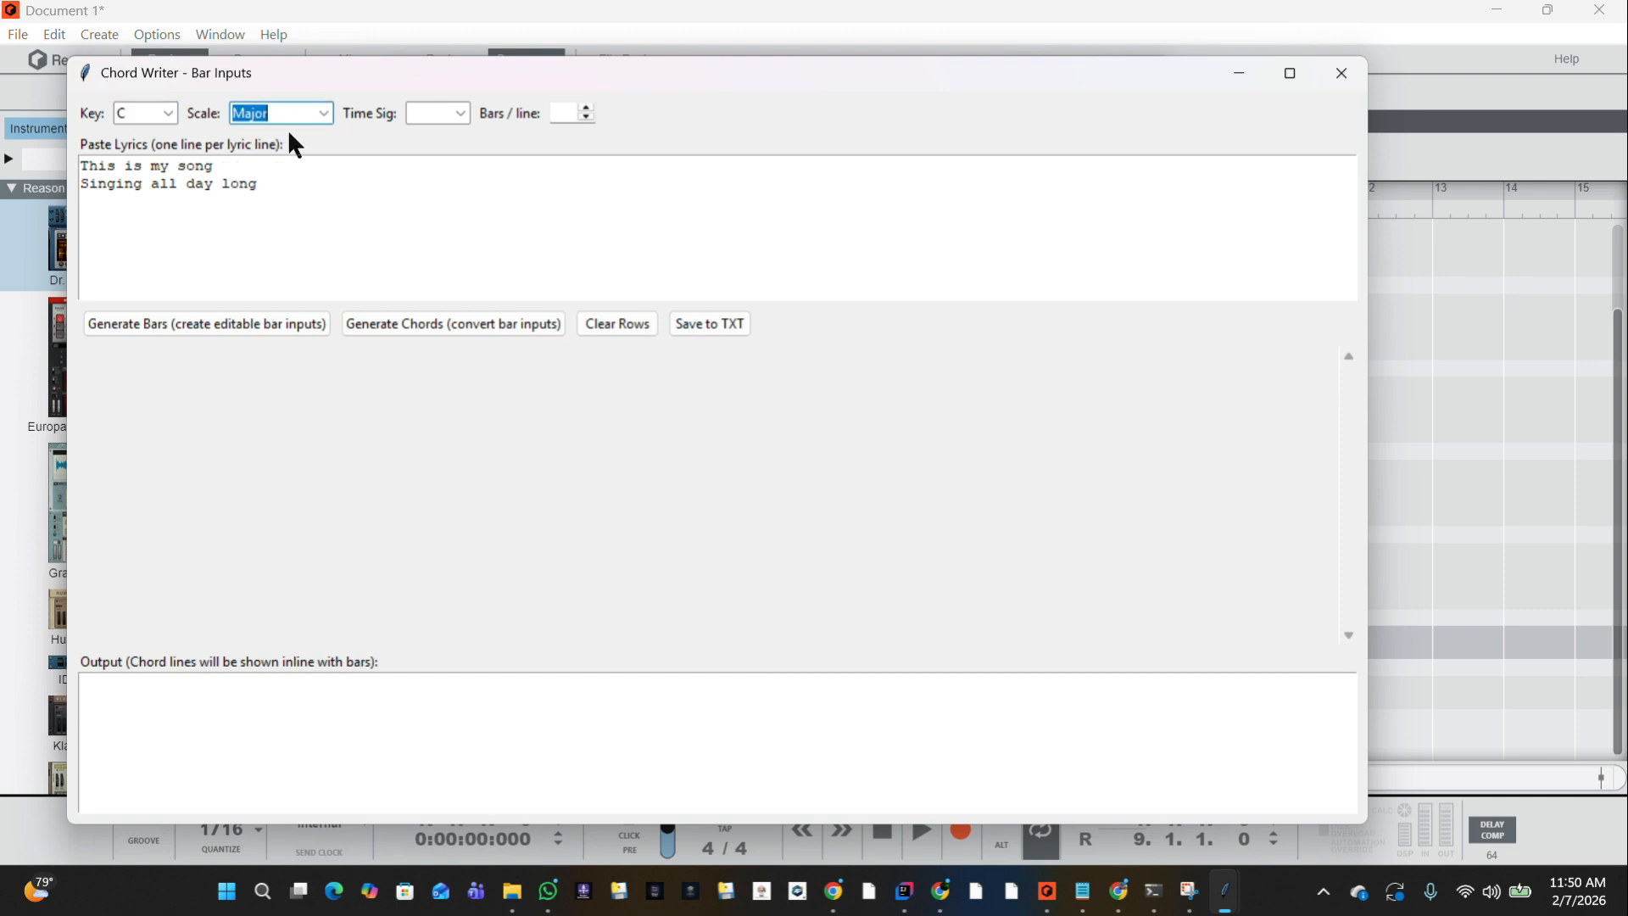
pyautogui.click(446, 112)
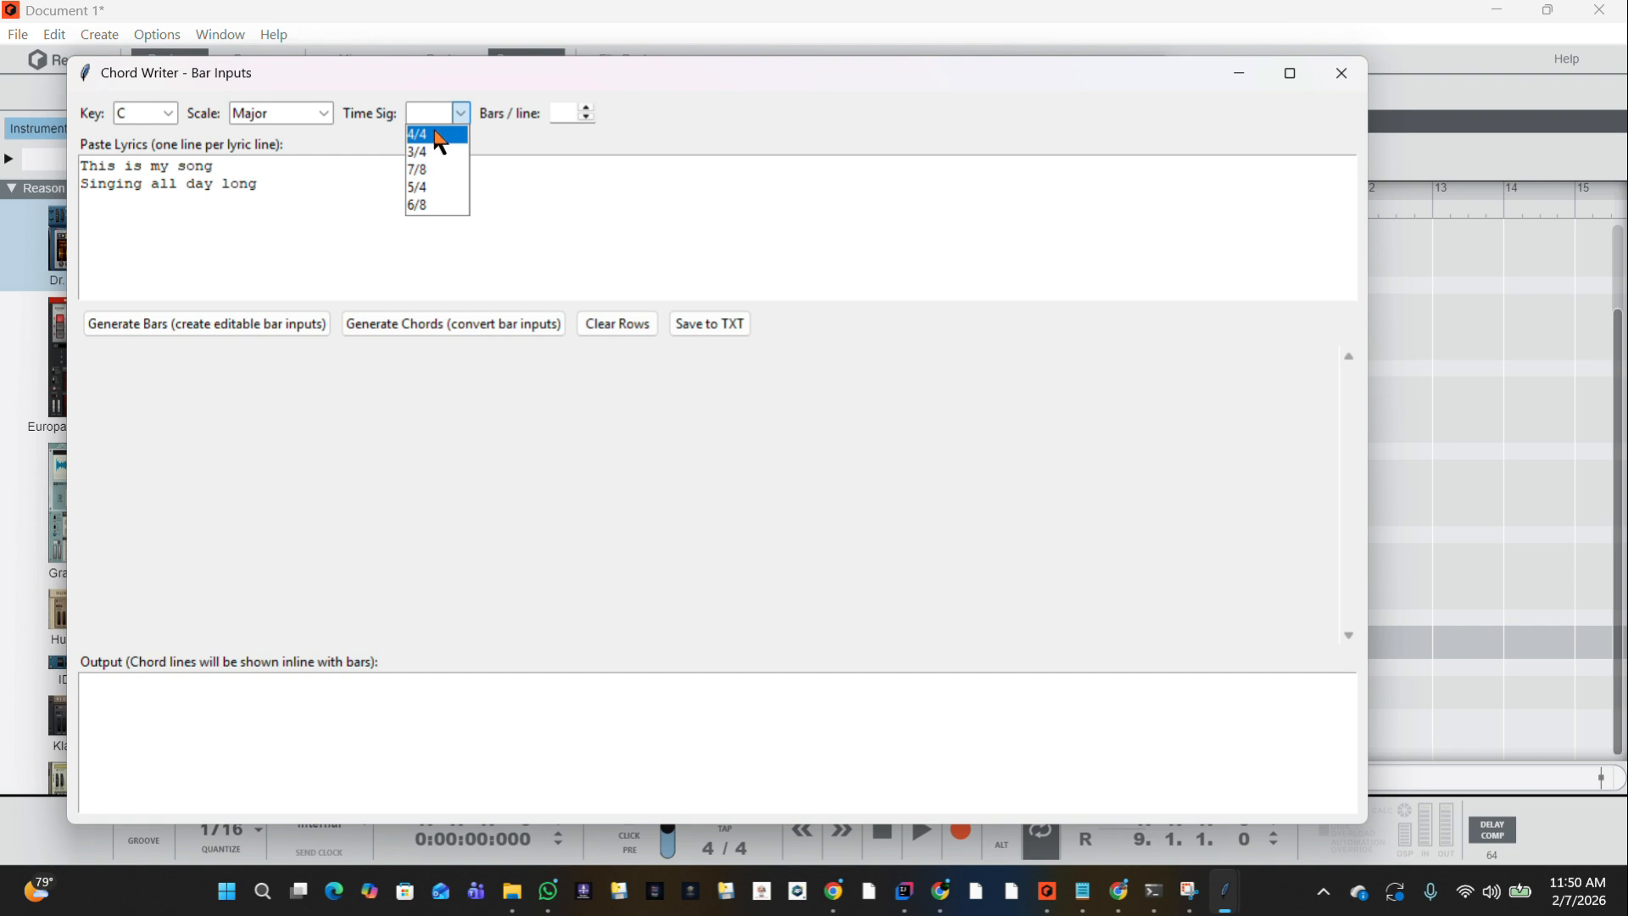
pyautogui.click(434, 129)
pyautogui.click(265, 322)
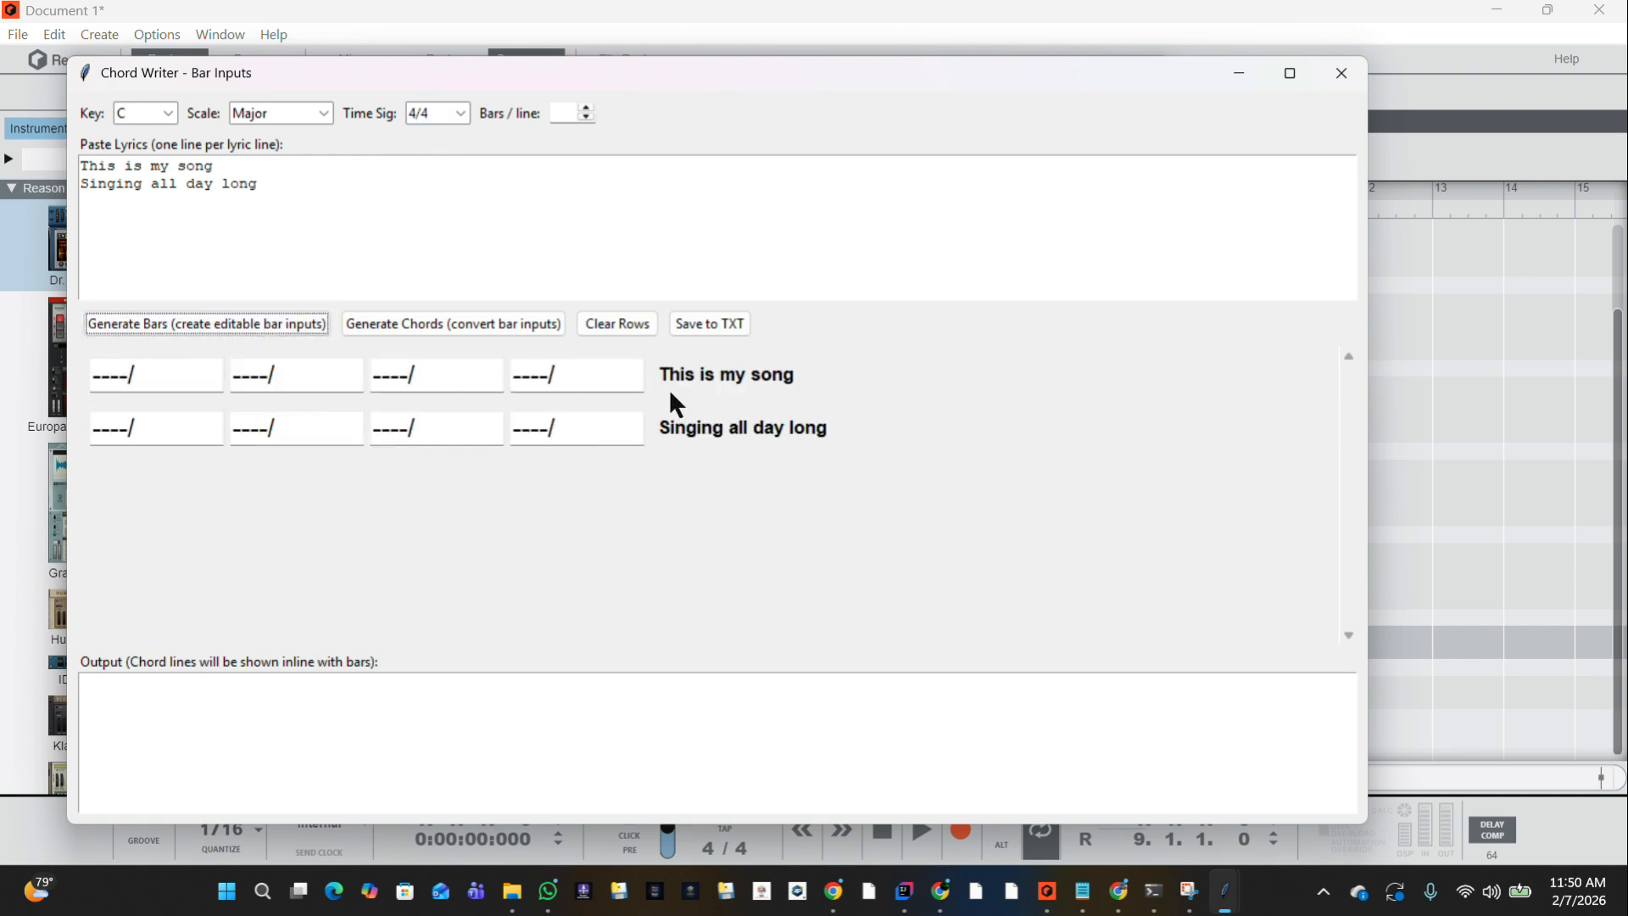
# Fill the four bars of "This is my song" with the chords C, Am, G and F, each on the first beat.
pyautogui.click(97, 373)
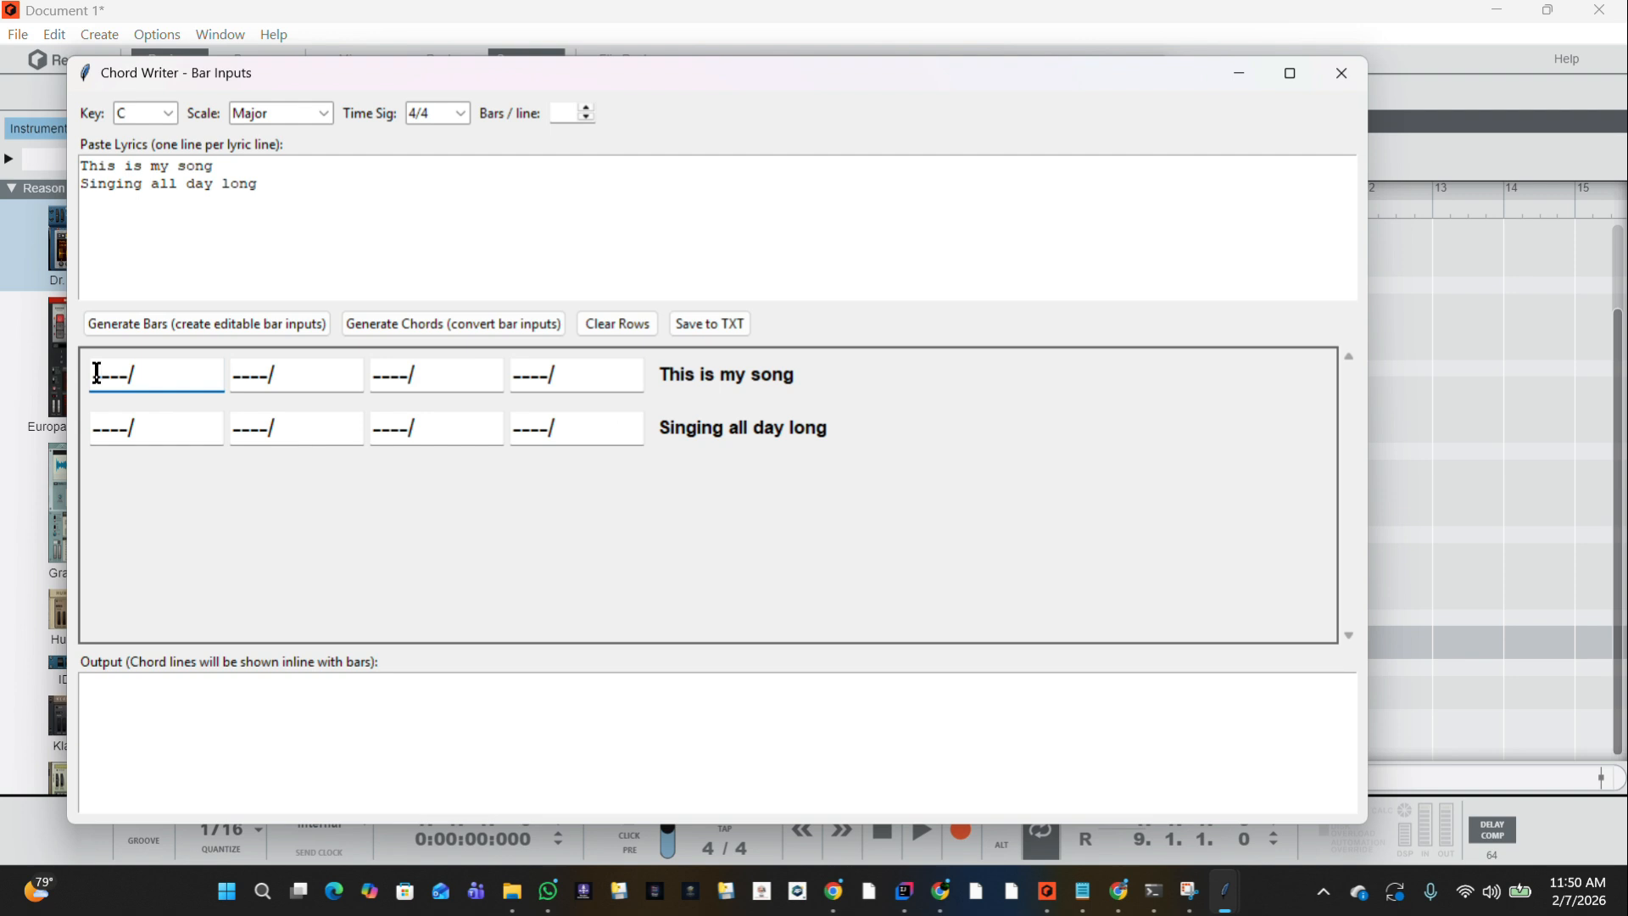
pyautogui.write('C')
pyautogui.click(235, 371)
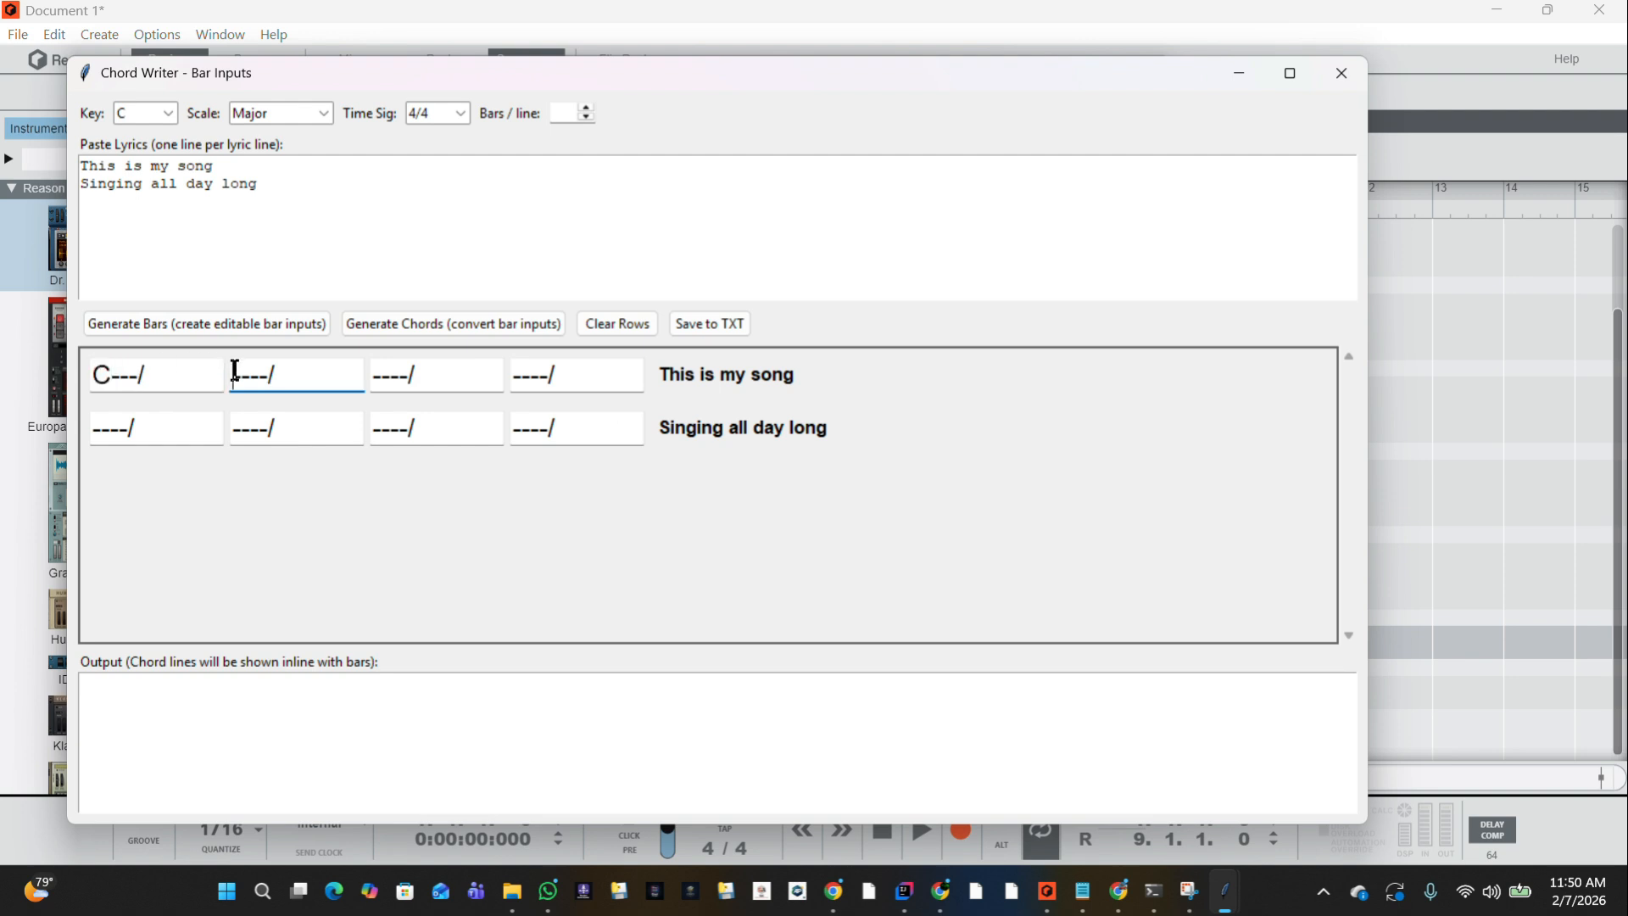
pyautogui.write('Am')
pyautogui.click(377, 376)
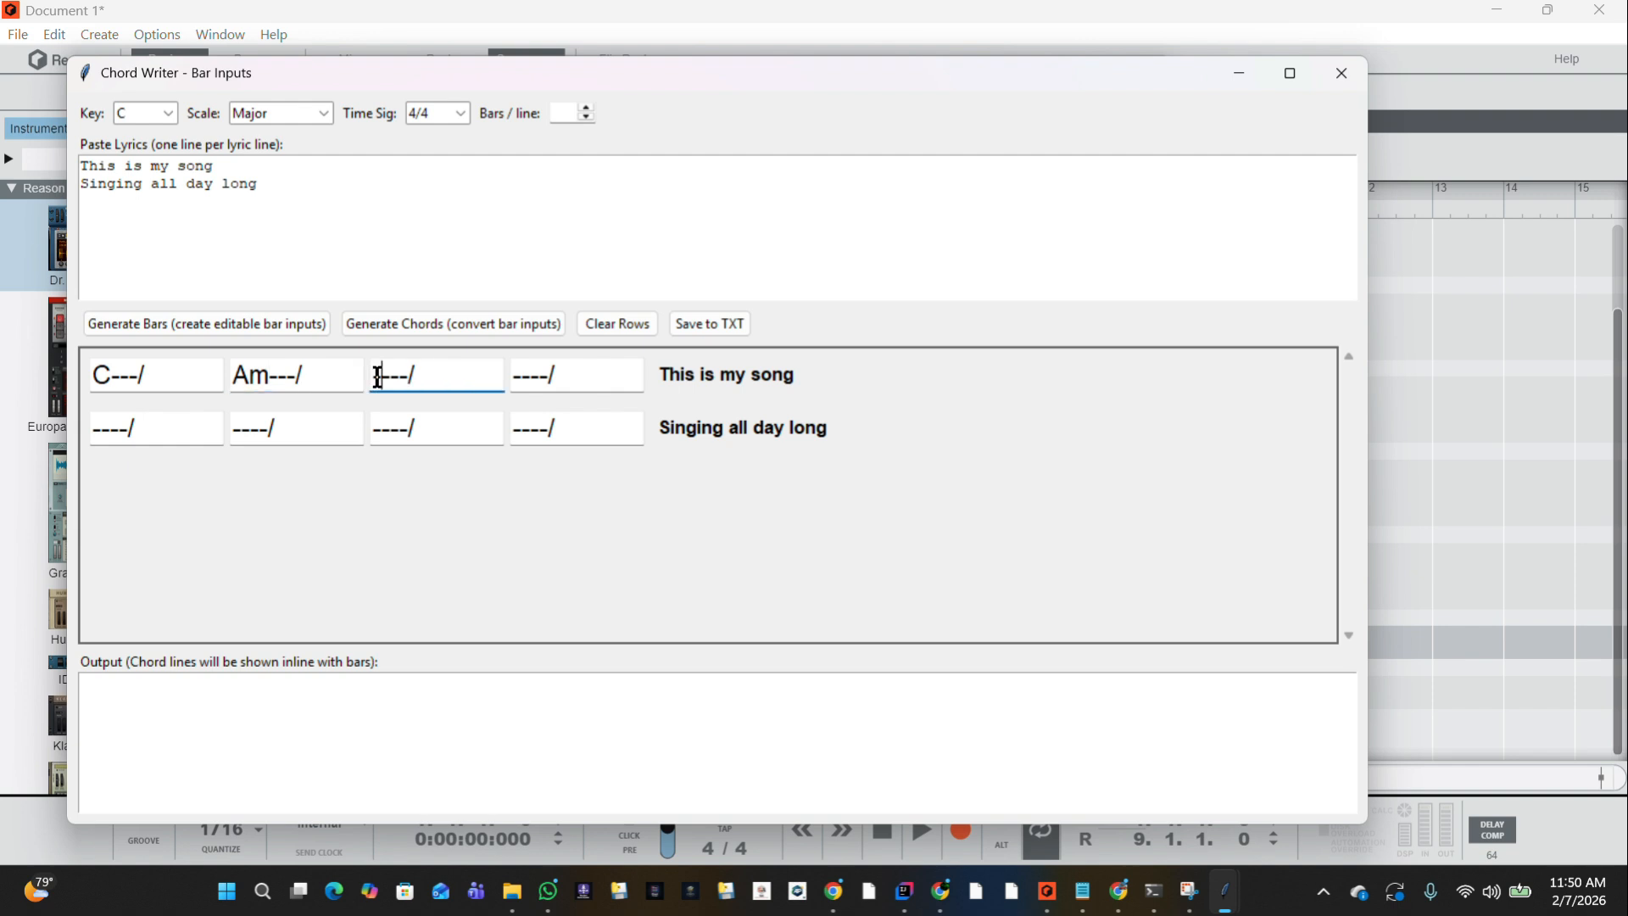
pyautogui.write('G')
pyautogui.click(511, 382)
pyautogui.write('F')
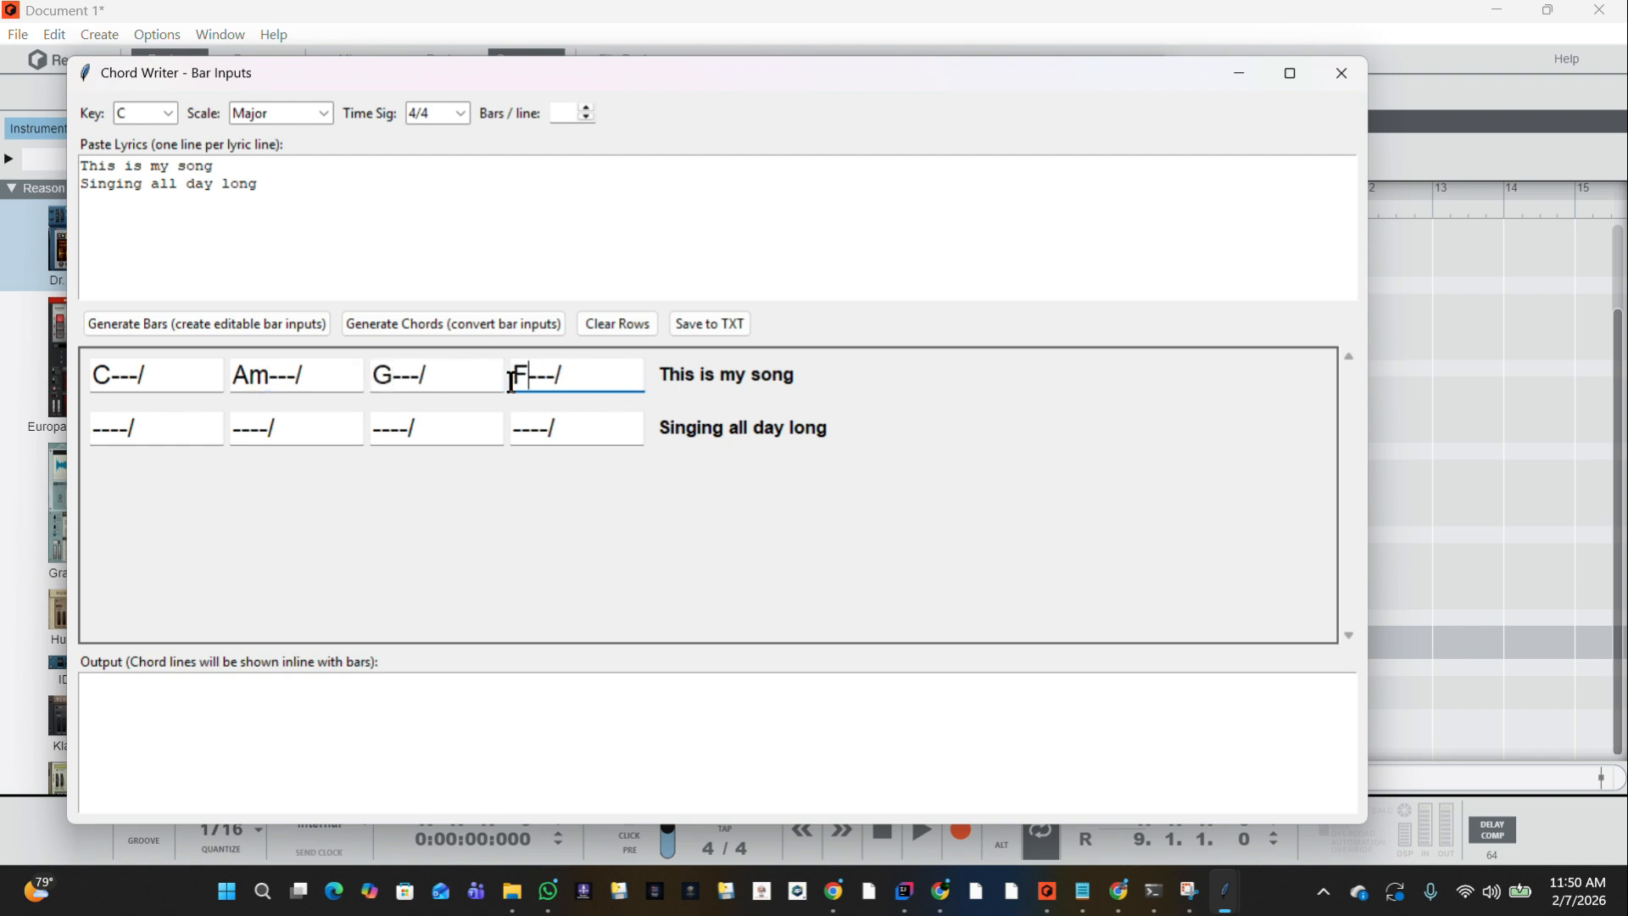
# Fill the bars of "Singing all day long" with --Am-/, G---/, E---/ and C---/.
pyautogui.click(112, 431)
pyautogui.write('F')
pyautogui.press('BackSpace')
pyautogui.write('Am')
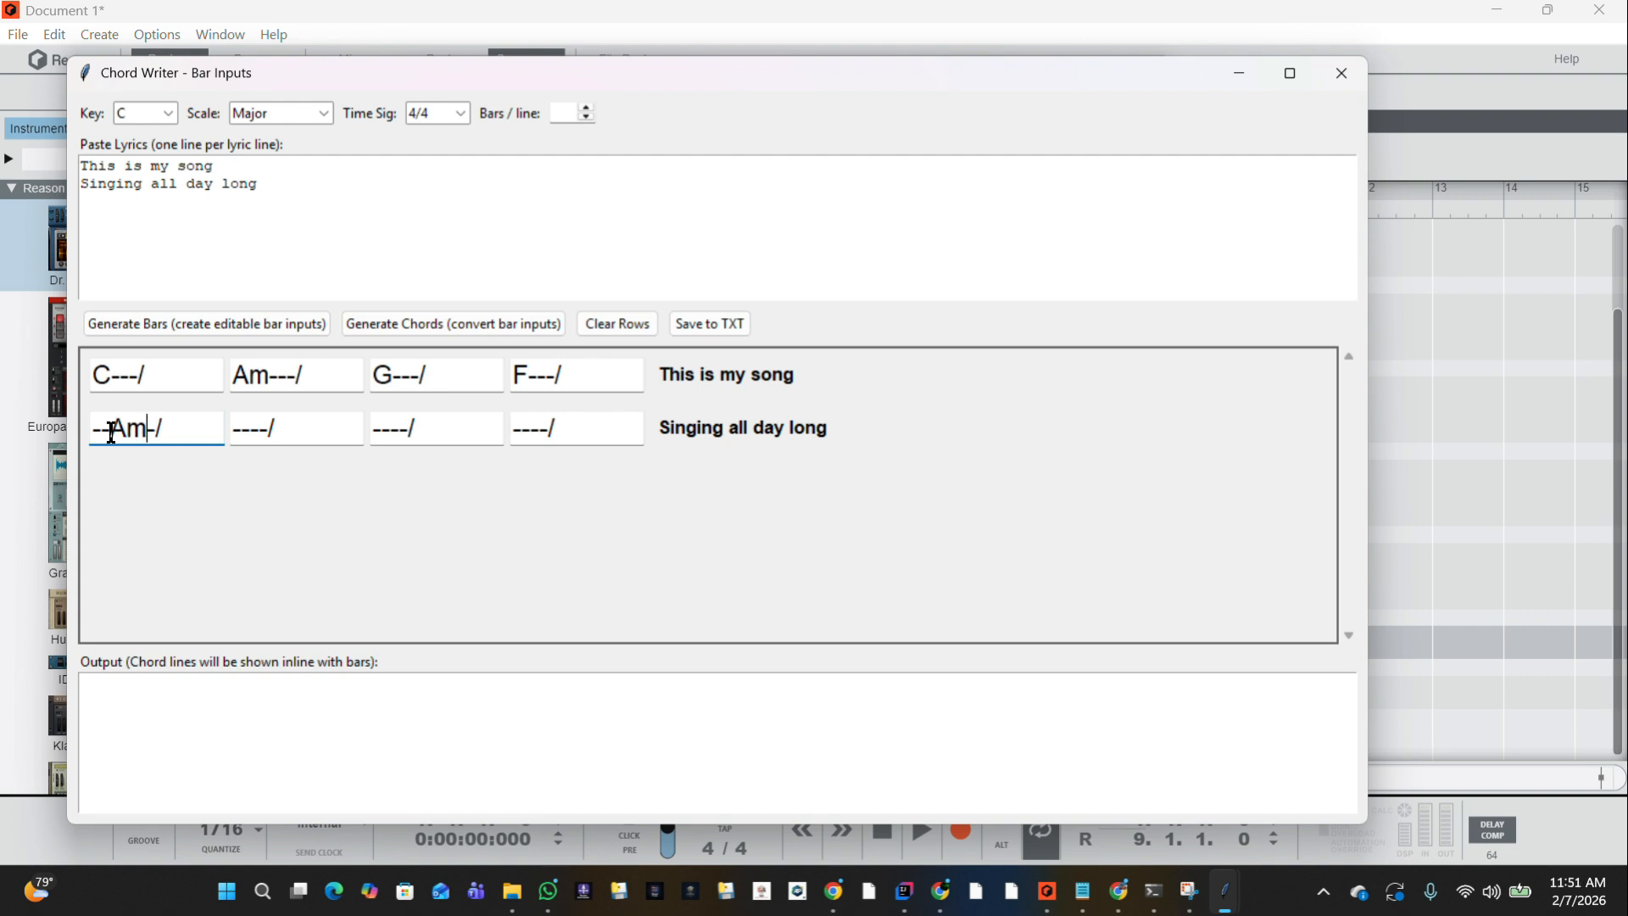
pyautogui.click(239, 426)
pyautogui.press('Delete')
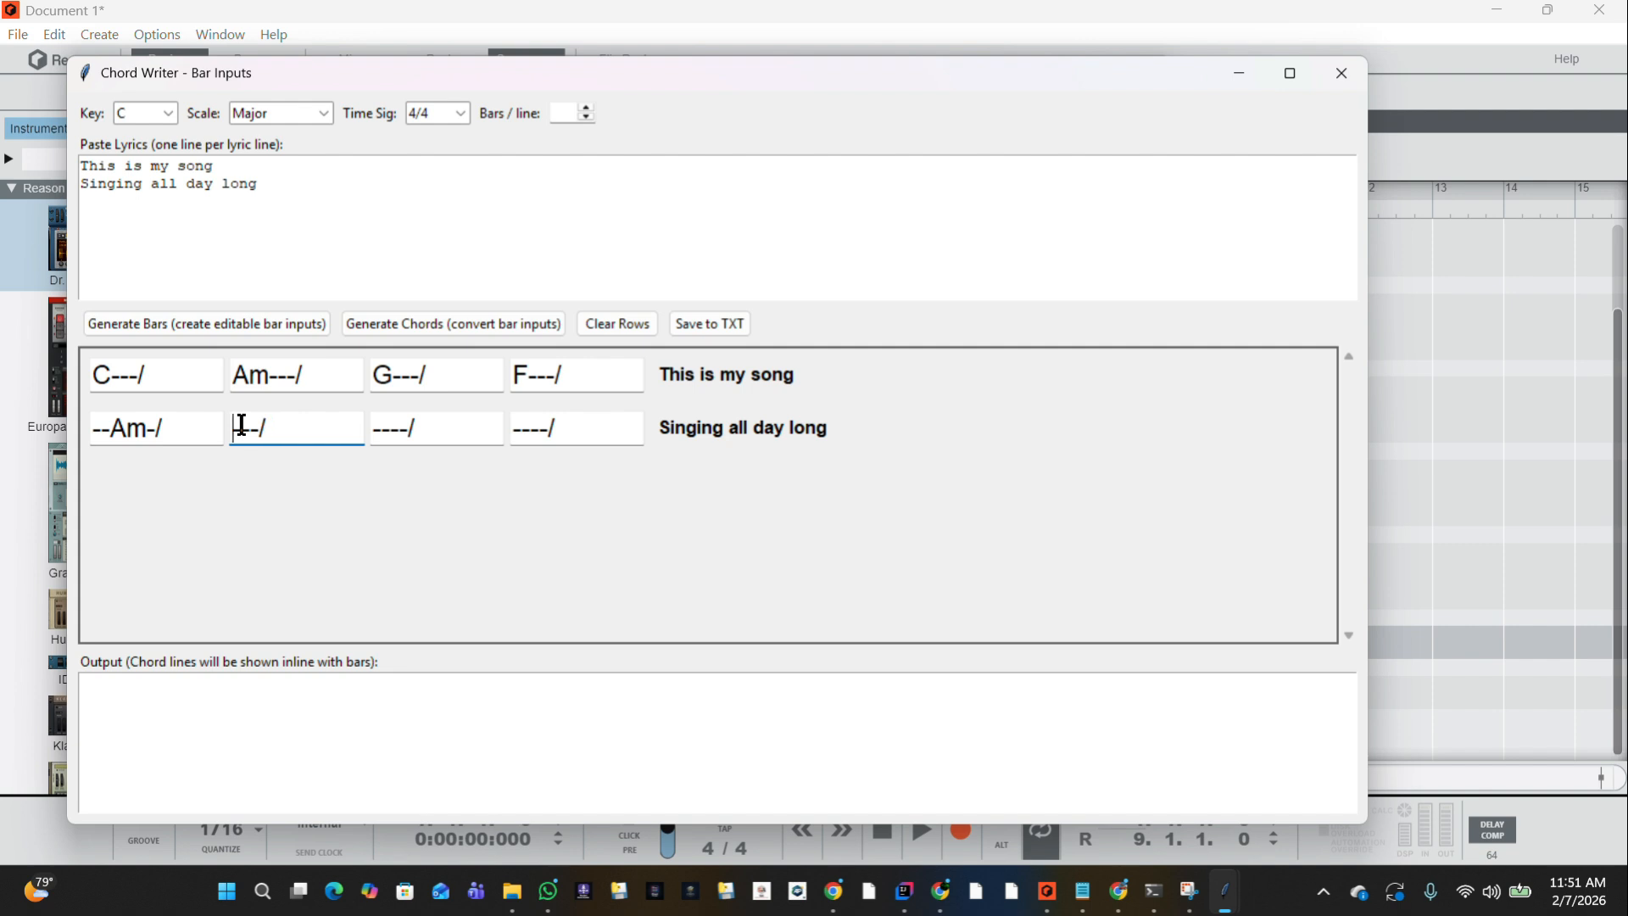
pyautogui.write('G')
pyautogui.click(379, 422)
pyautogui.write('E')
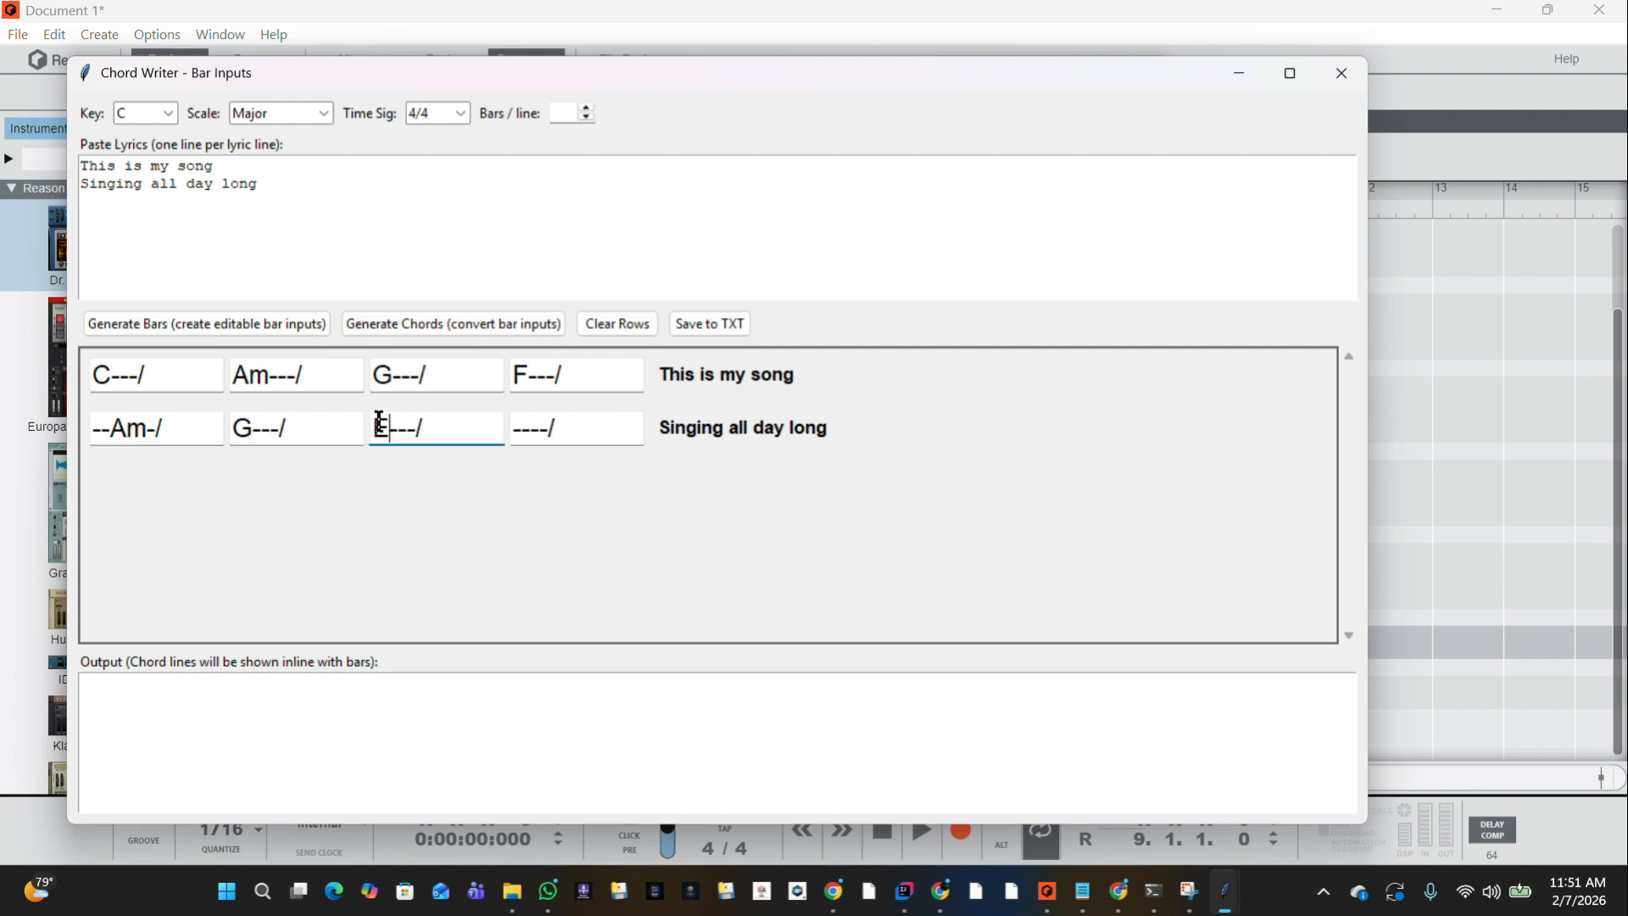
pyautogui.click(515, 424)
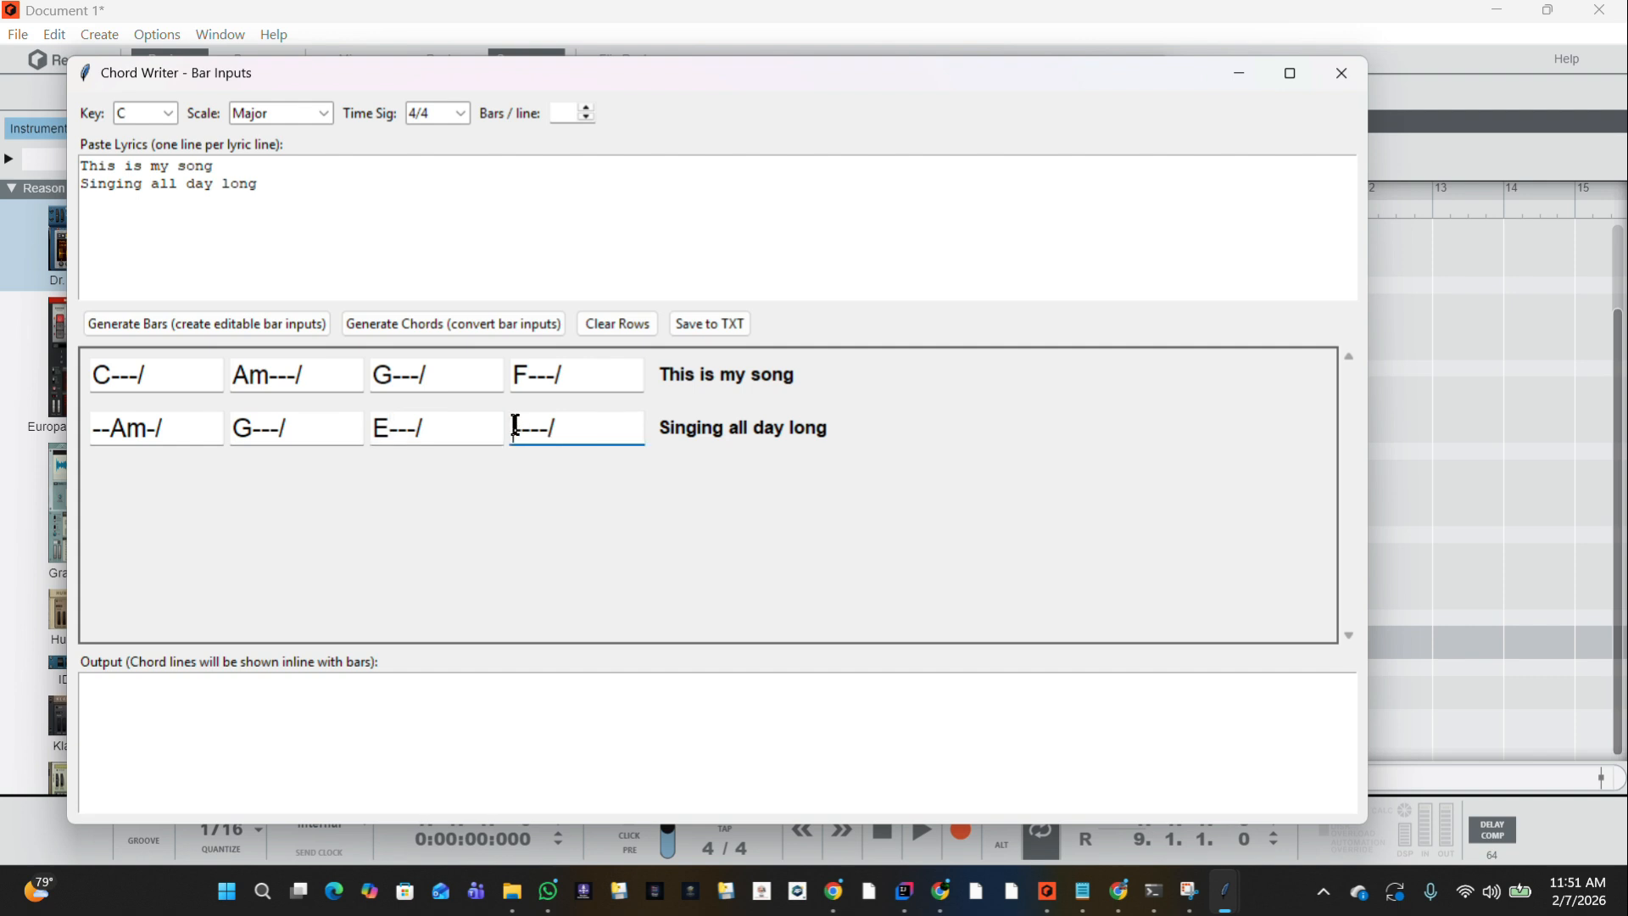
pyautogui.write('C')
# Generate the chord lines with lyrics and save them as a text file named SongChord in the Documents folder.
pyautogui.click(394, 322)
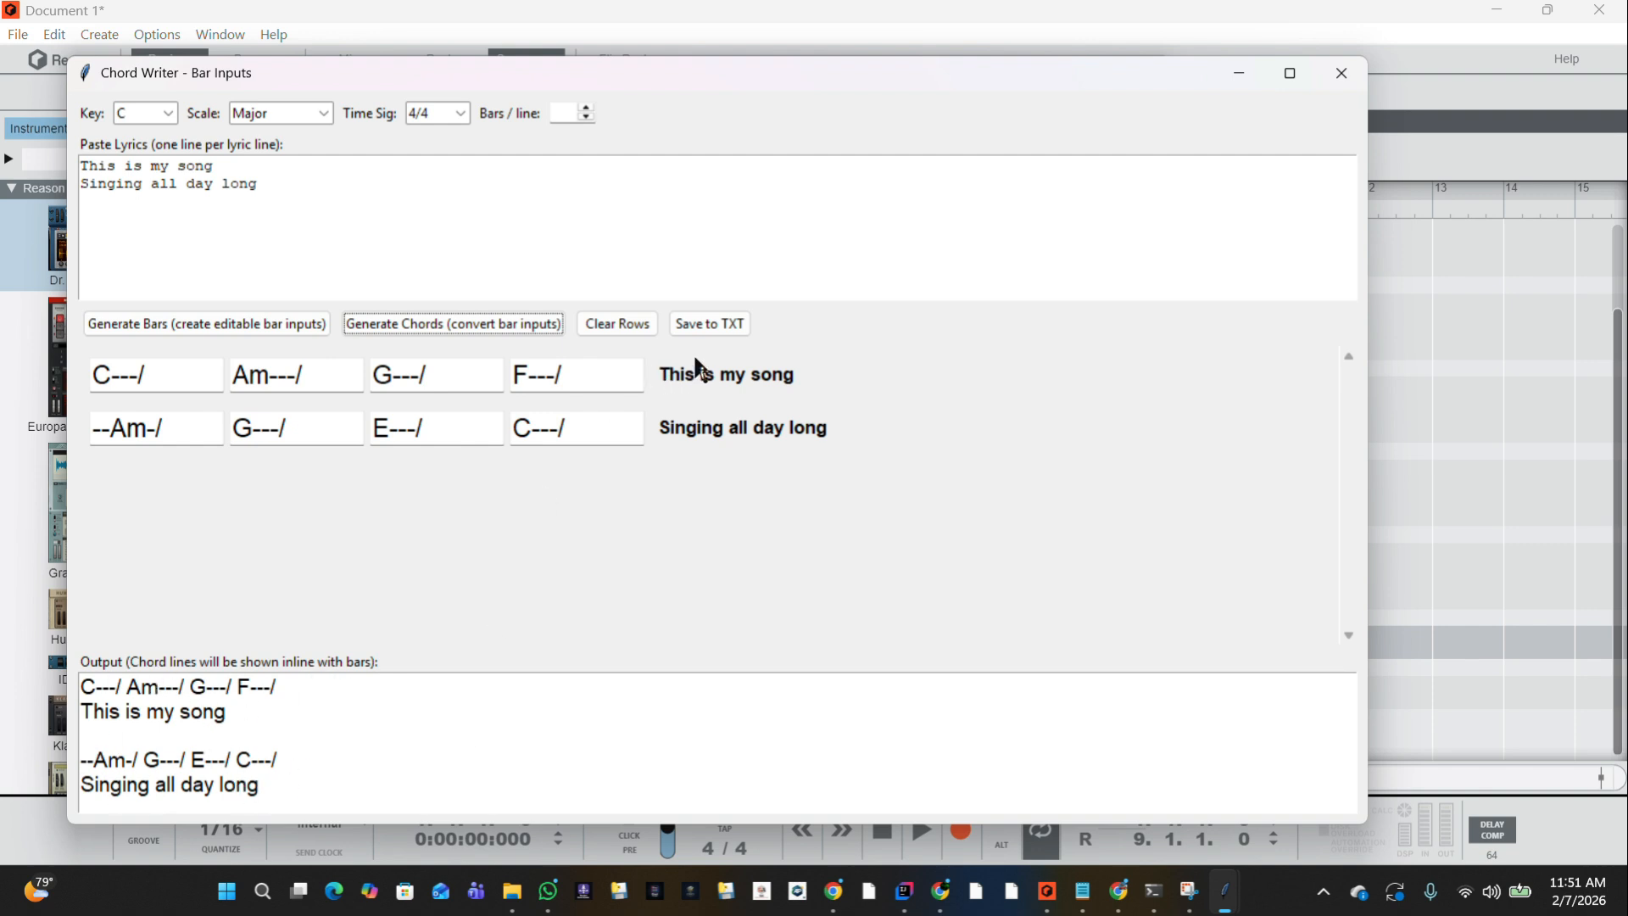
pyautogui.click(709, 324)
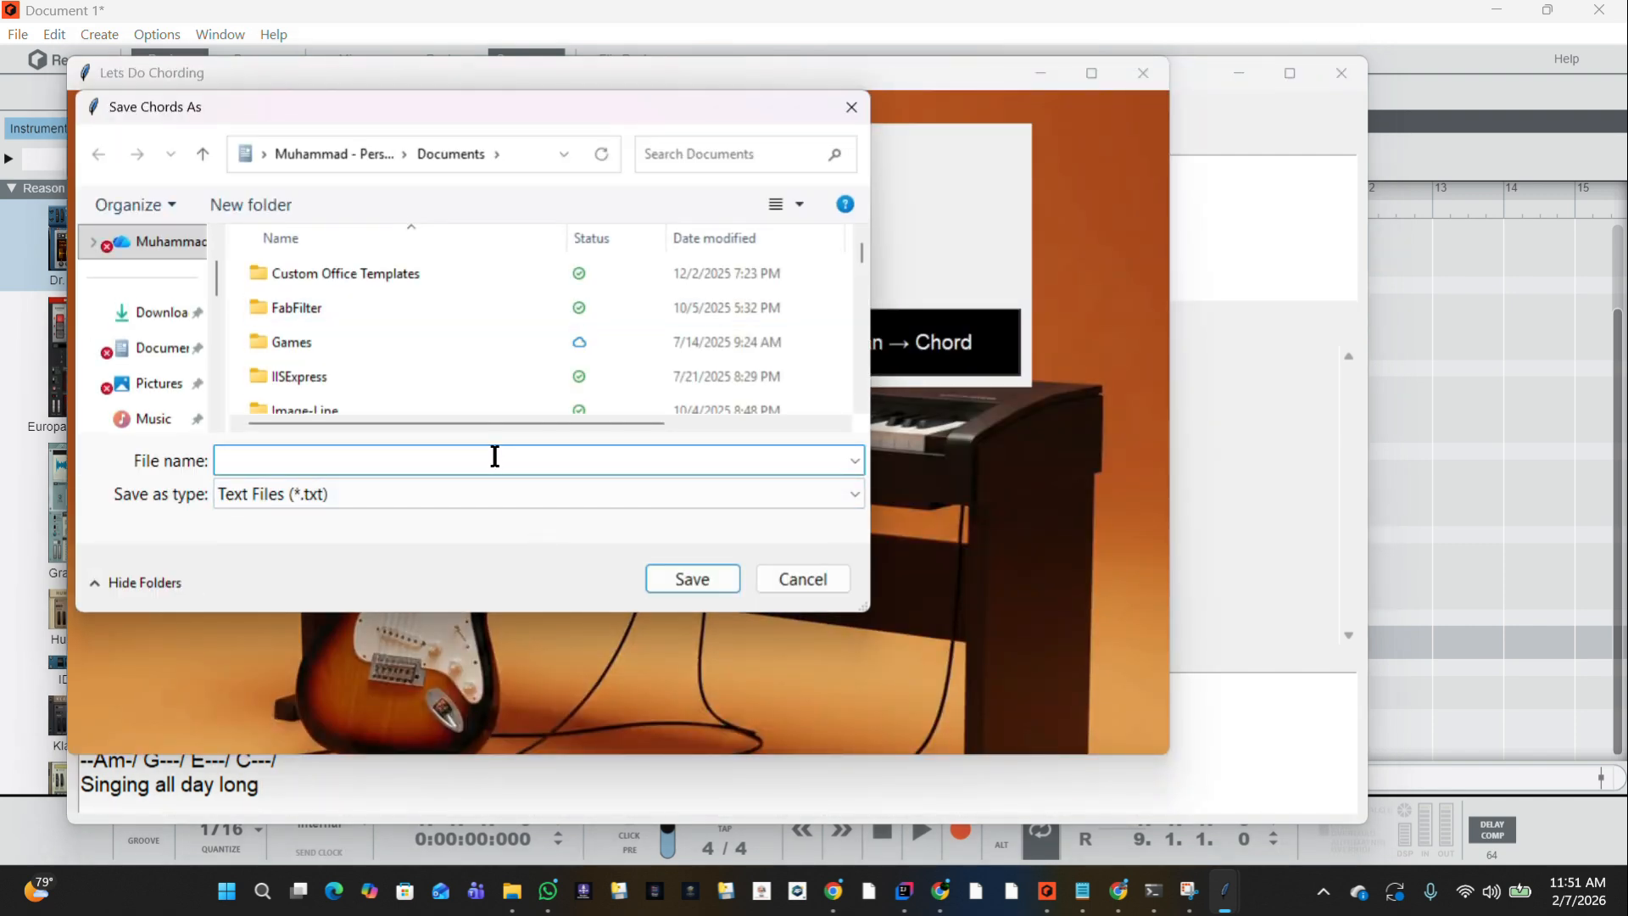
pyautogui.write('SOng')
pyautogui.press('BackSpace')
pyautogui.write('ongChord')
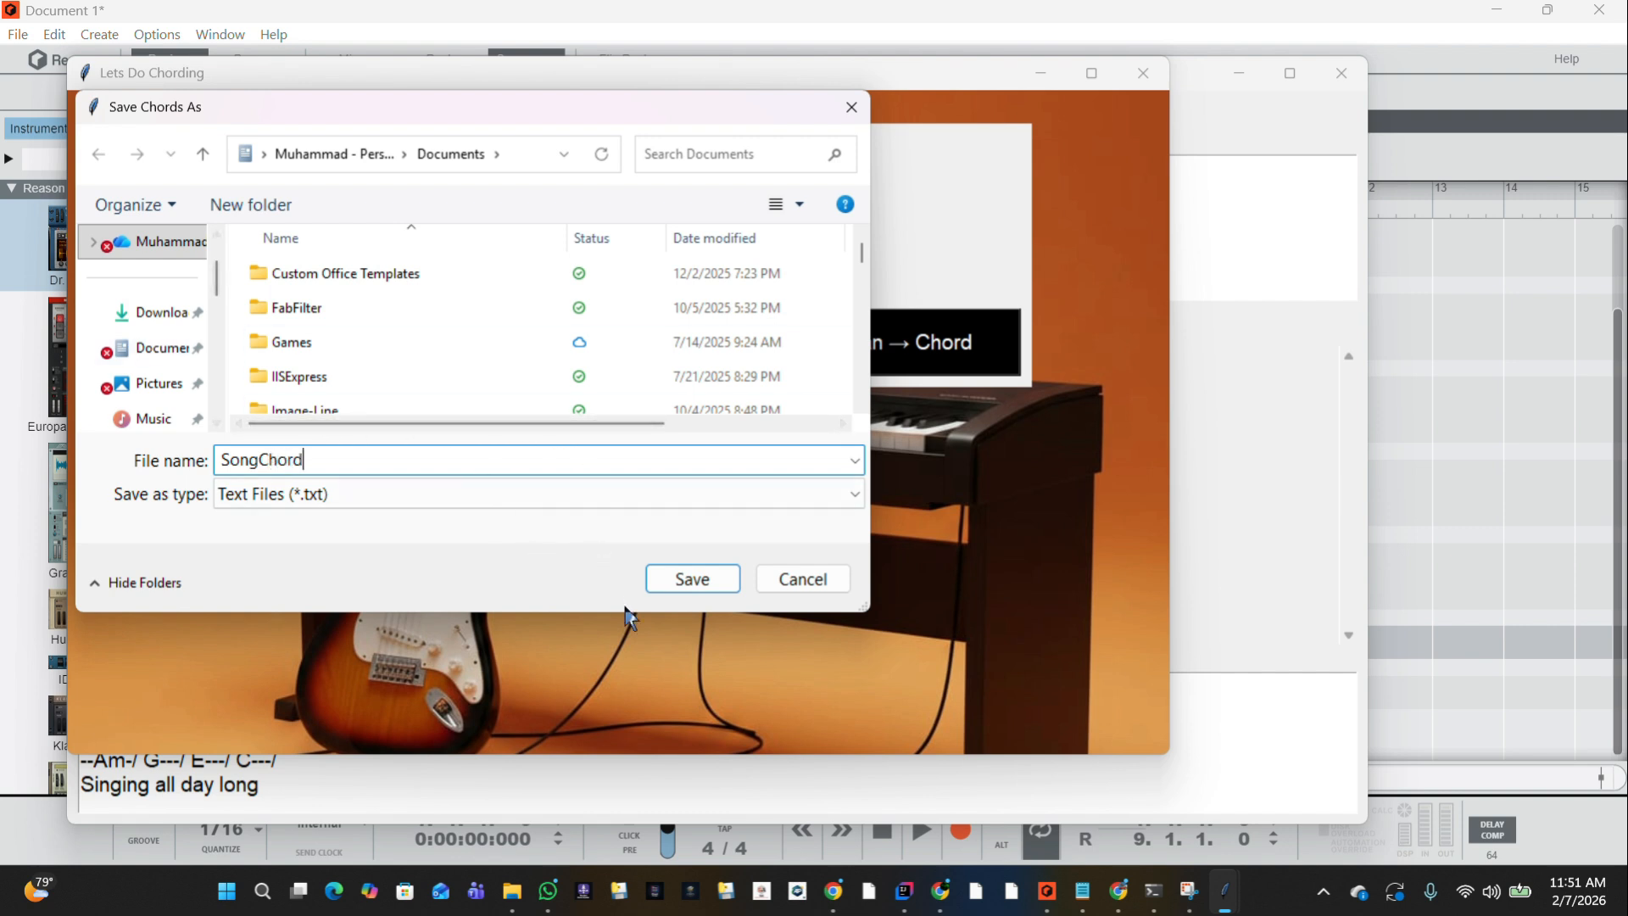
pyautogui.click(690, 577)
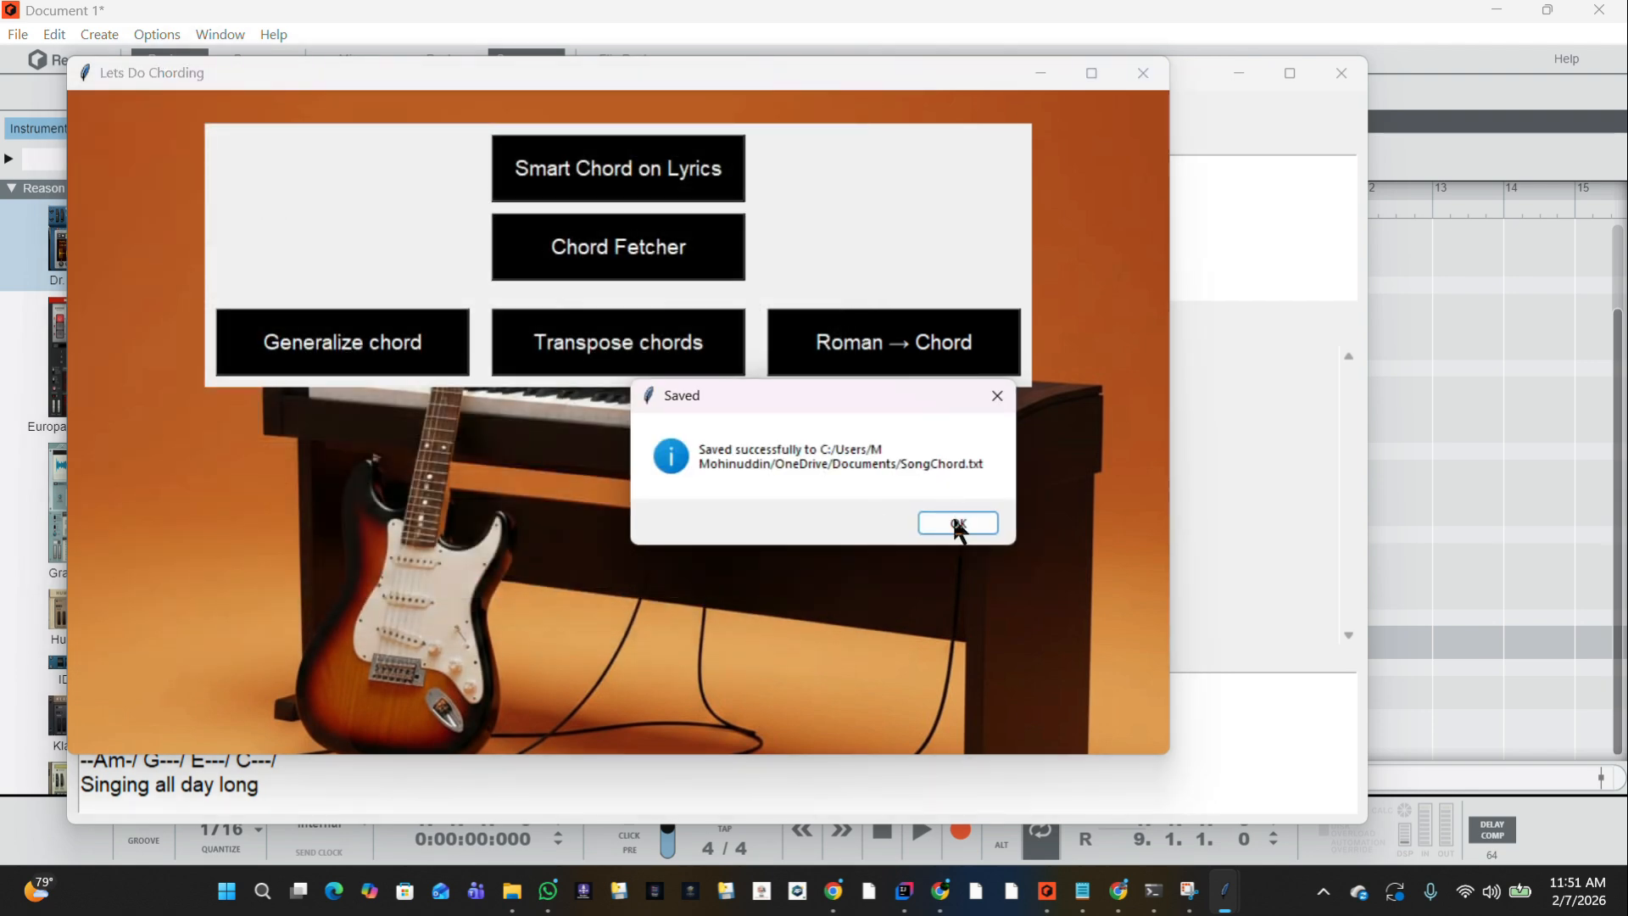
pyautogui.click(958, 523)
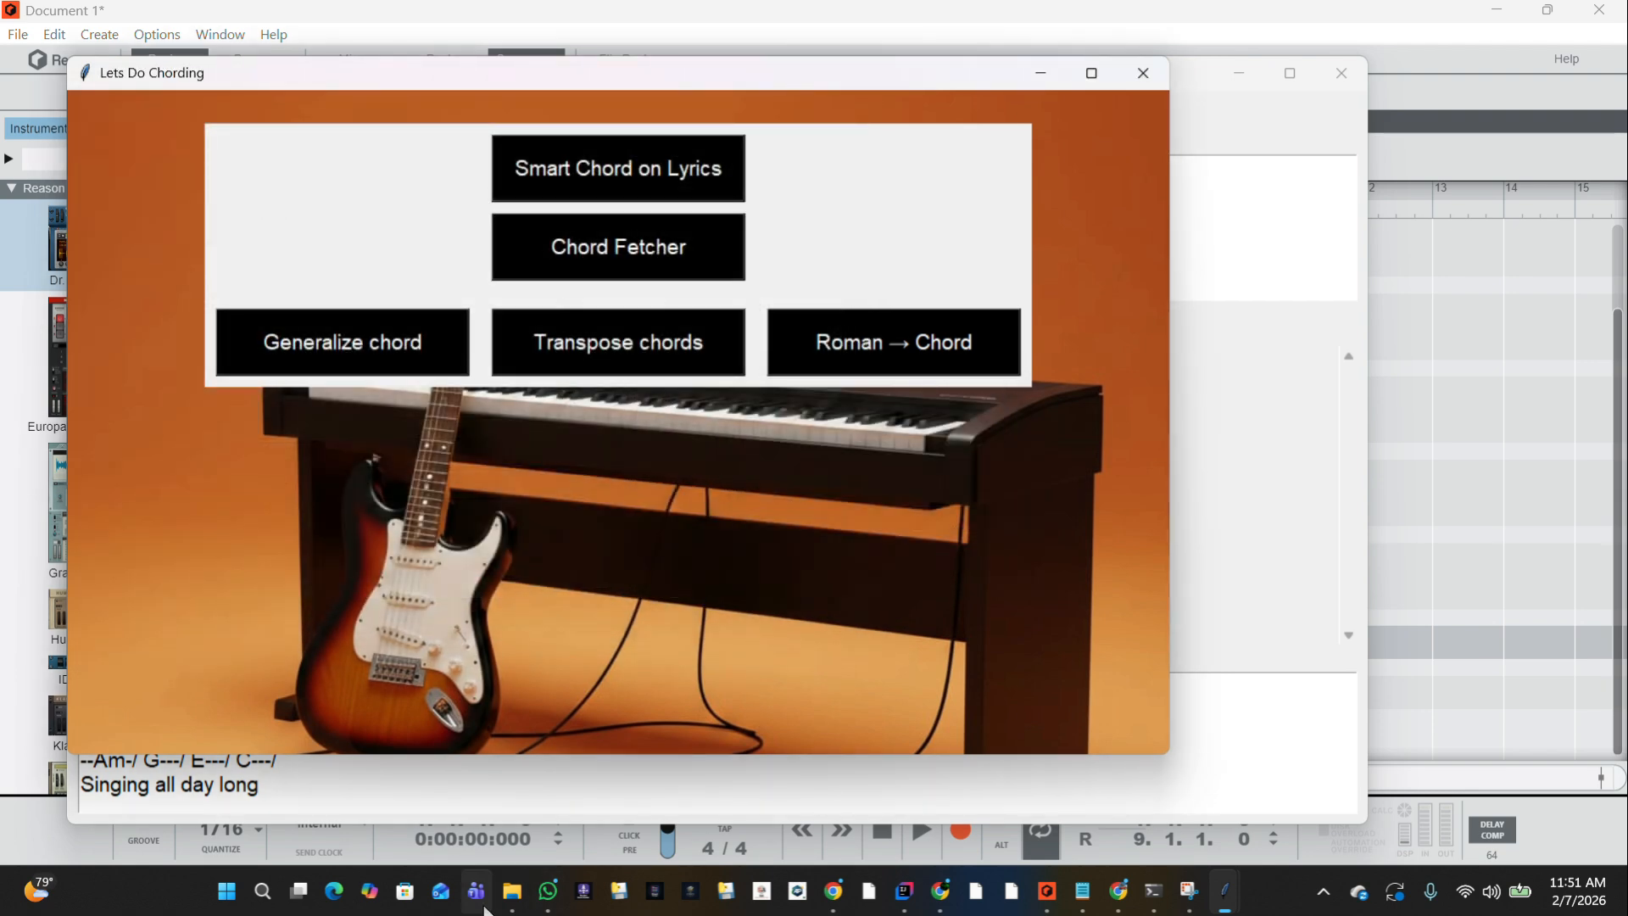
# Open the saved SongChord text file from the Documents folder and copy its chord and lyric lines.
pyautogui.click(511, 890)
pyautogui.click(447, 838)
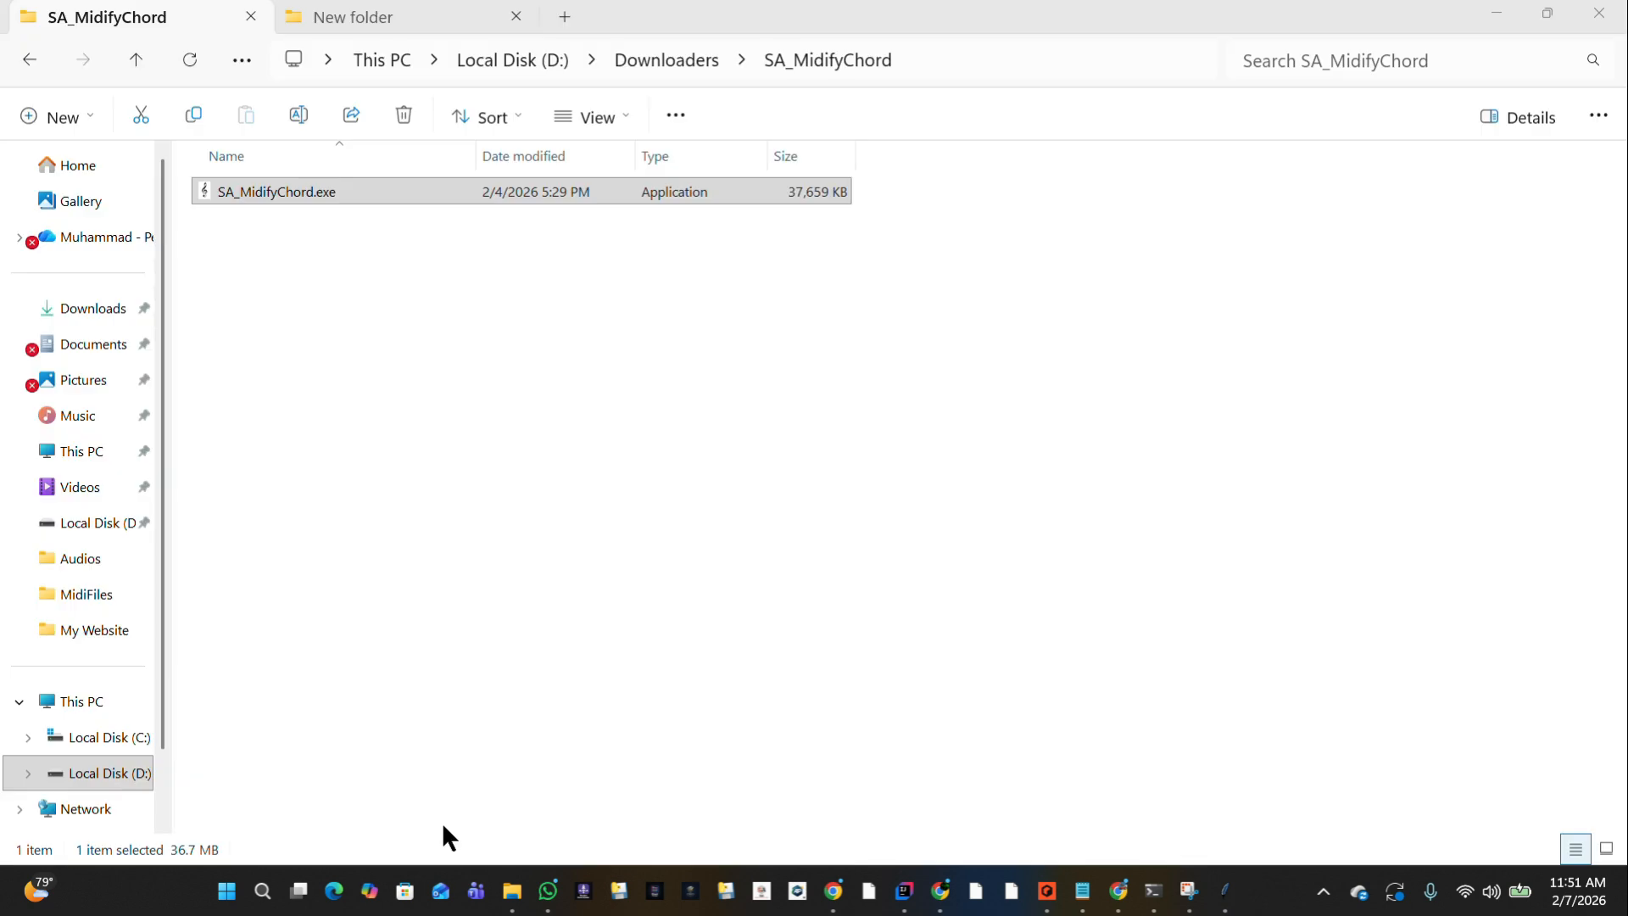
pyautogui.click(93, 320)
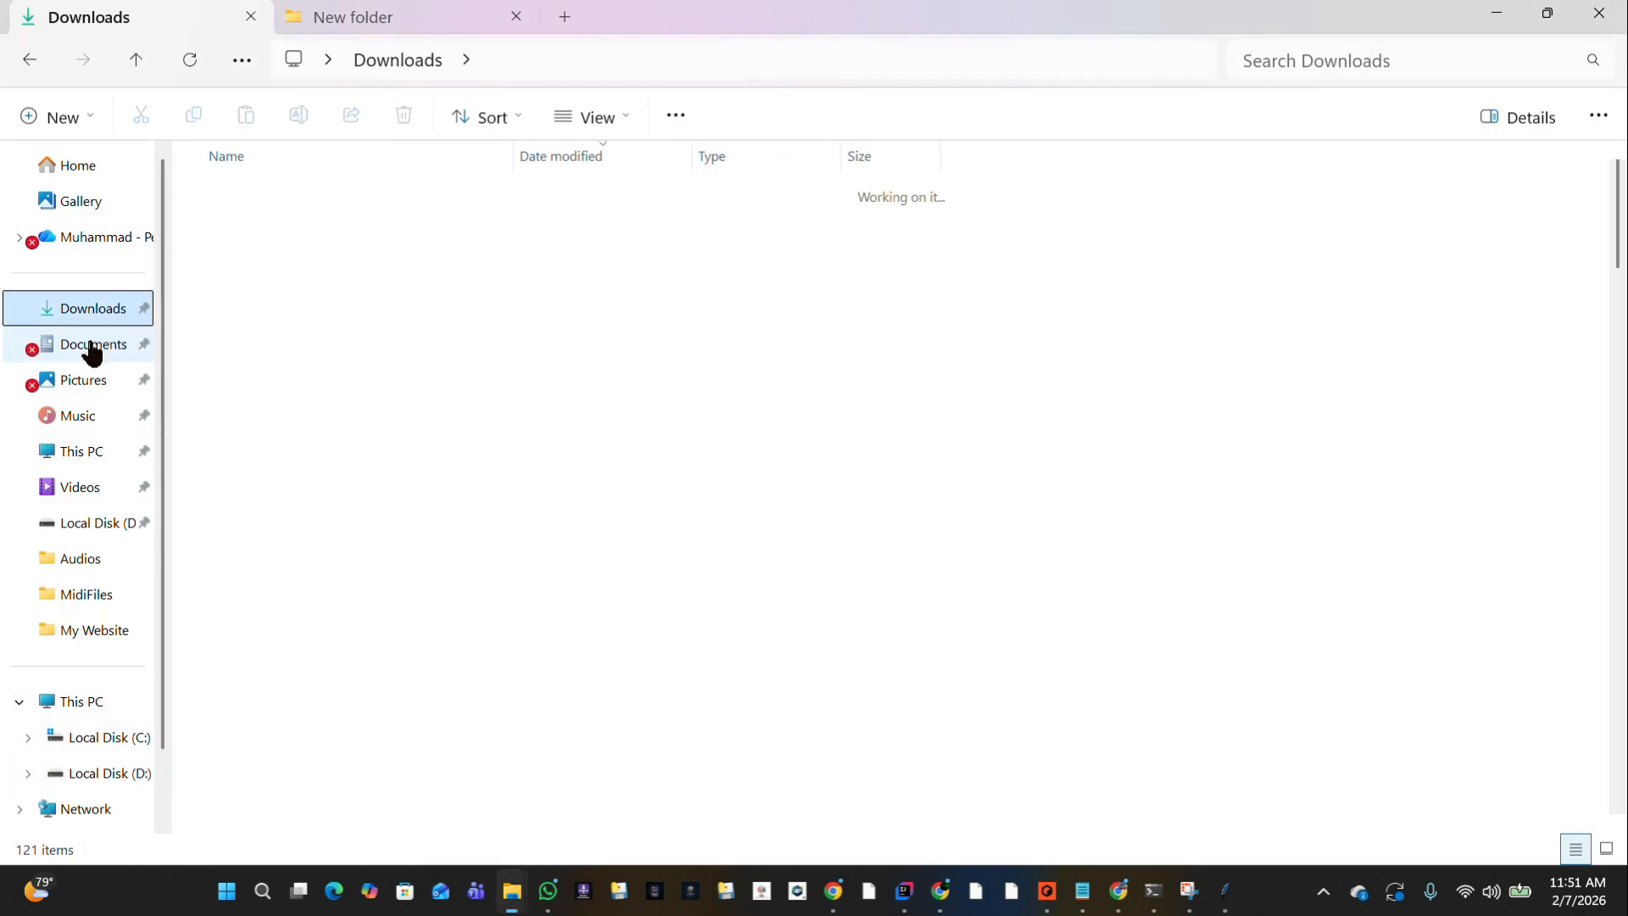
pyautogui.click(94, 347)
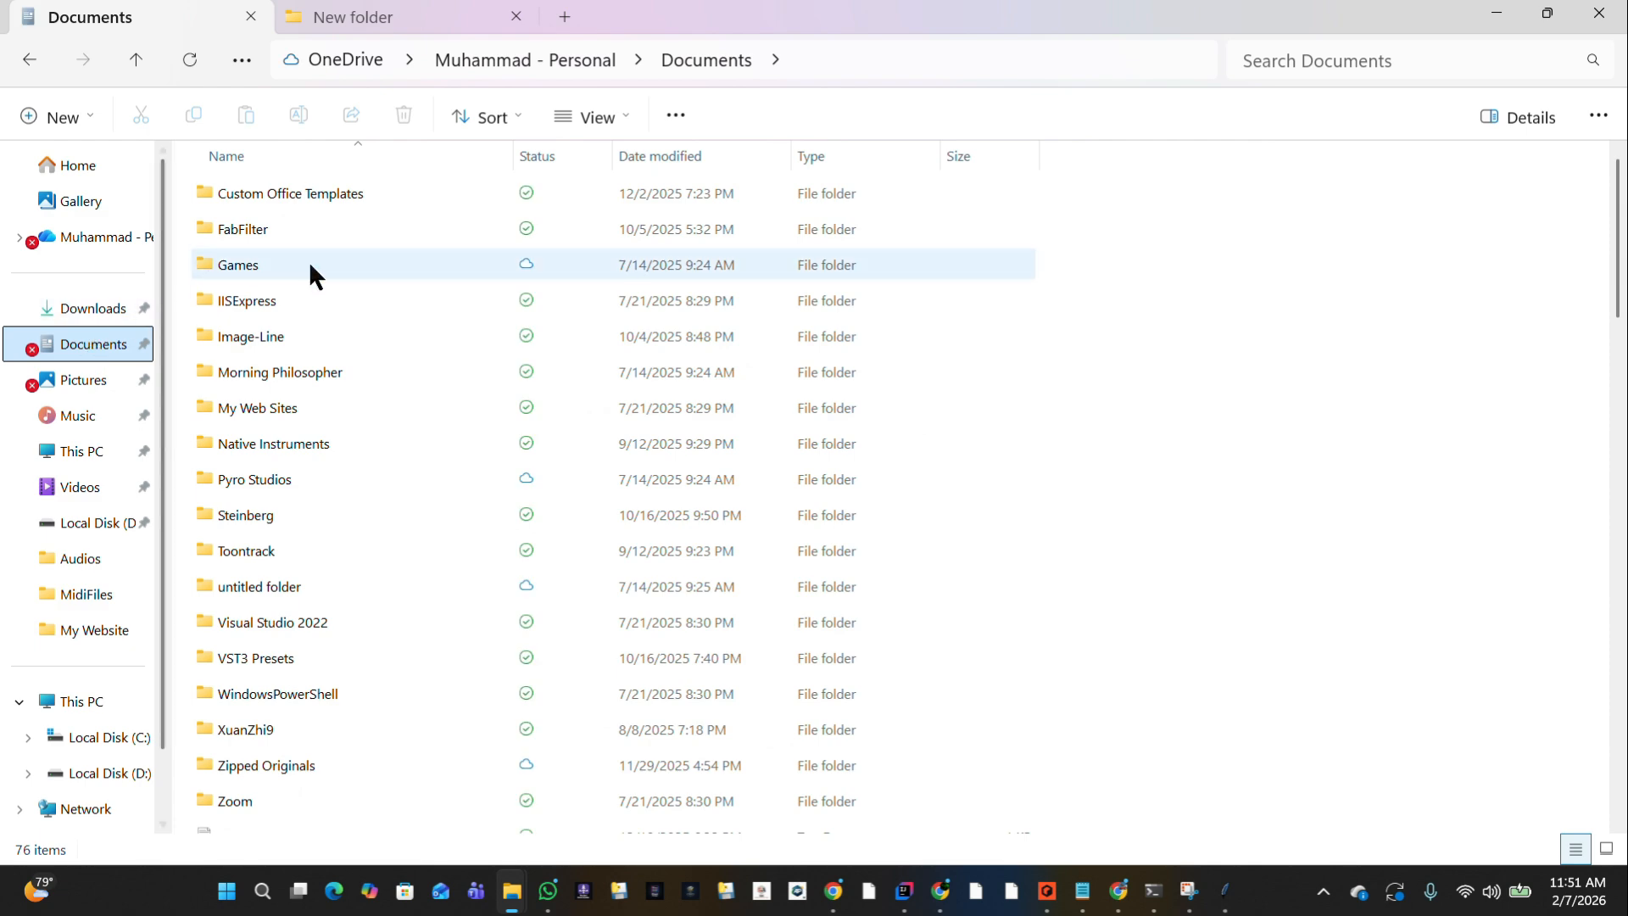
pyautogui.scroll(-10, 541, 694)
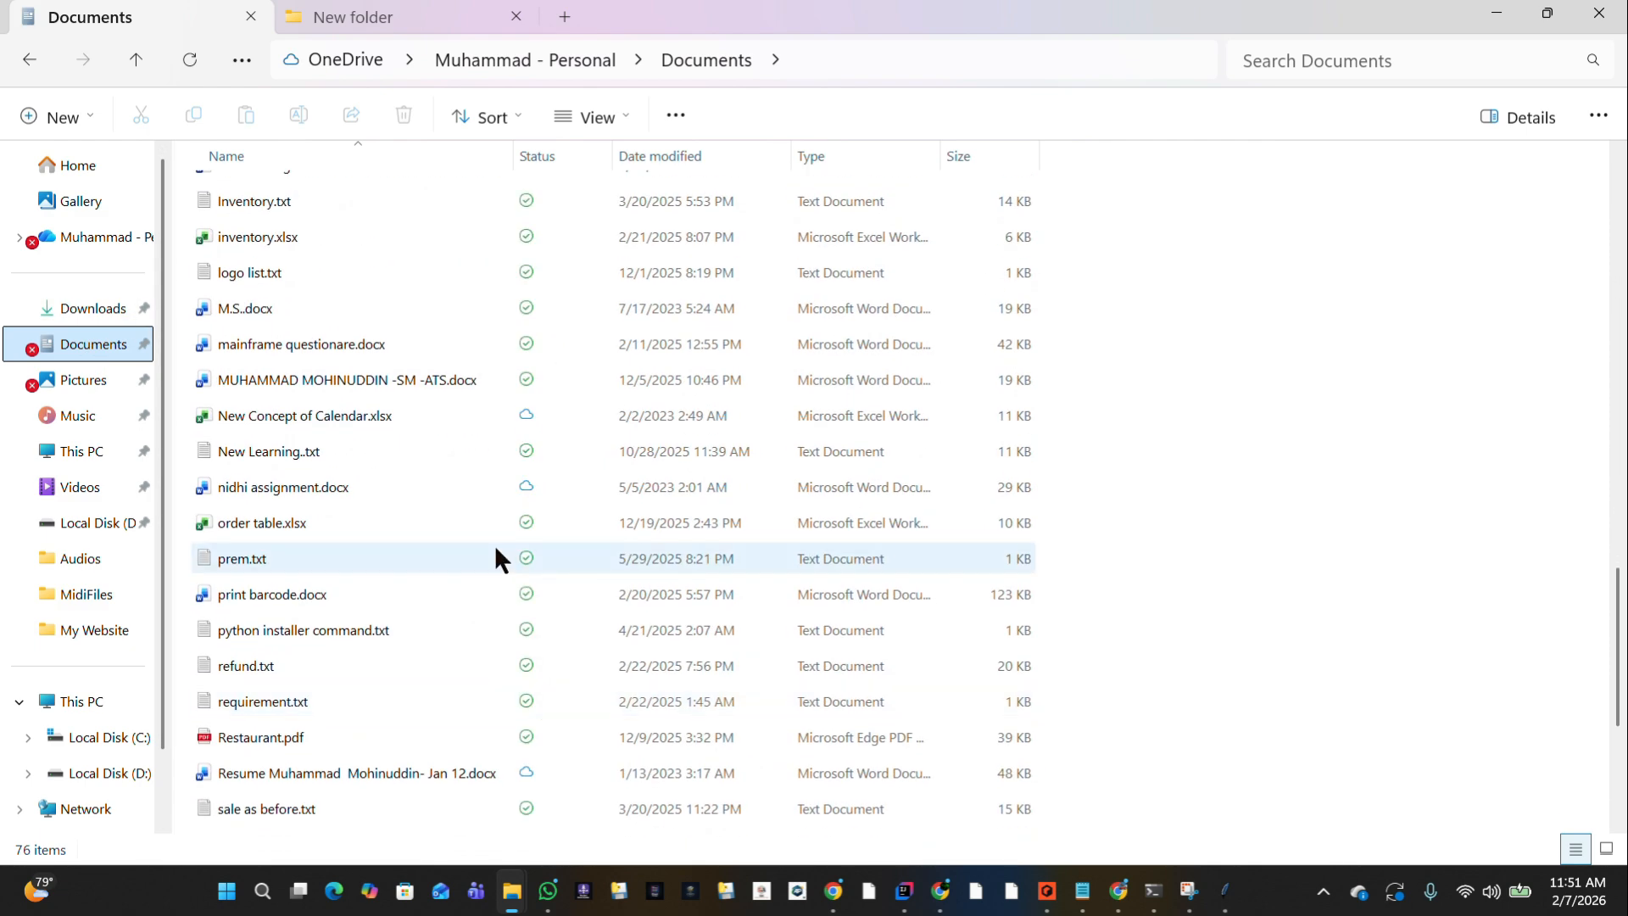
pyautogui.scroll(-3, 495, 544)
pyautogui.doubleClick(269, 754)
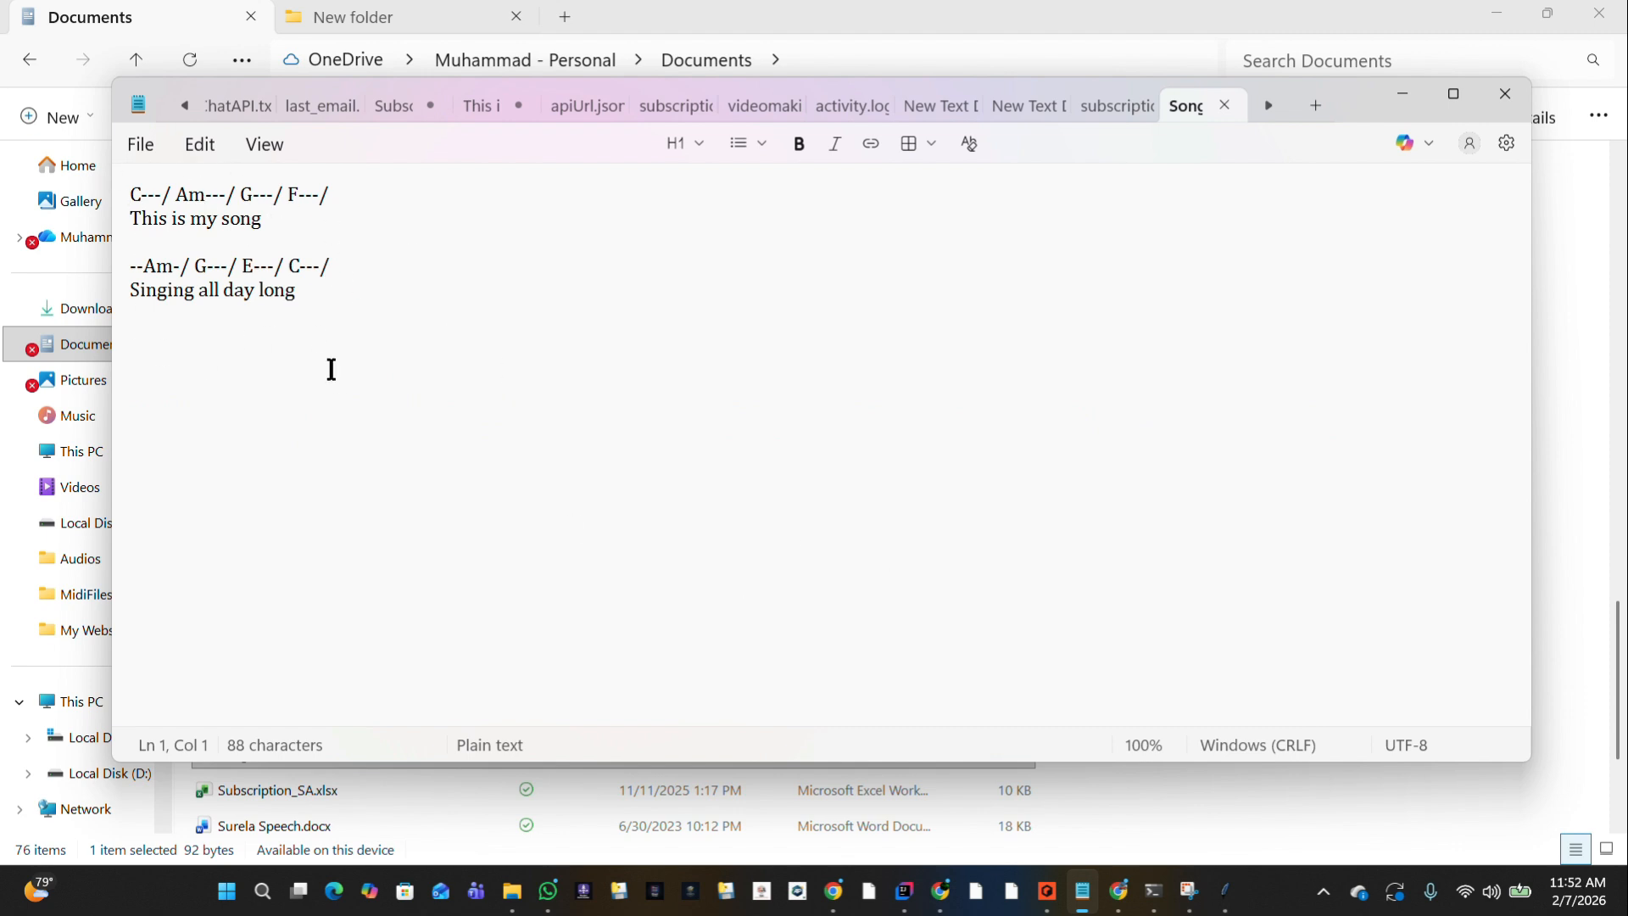
pyautogui.moveTo(331, 367); pyautogui.dragTo(108, 208)
pyautogui.hotkey('ctrl', 'c')
pyautogui.click(113, 202)
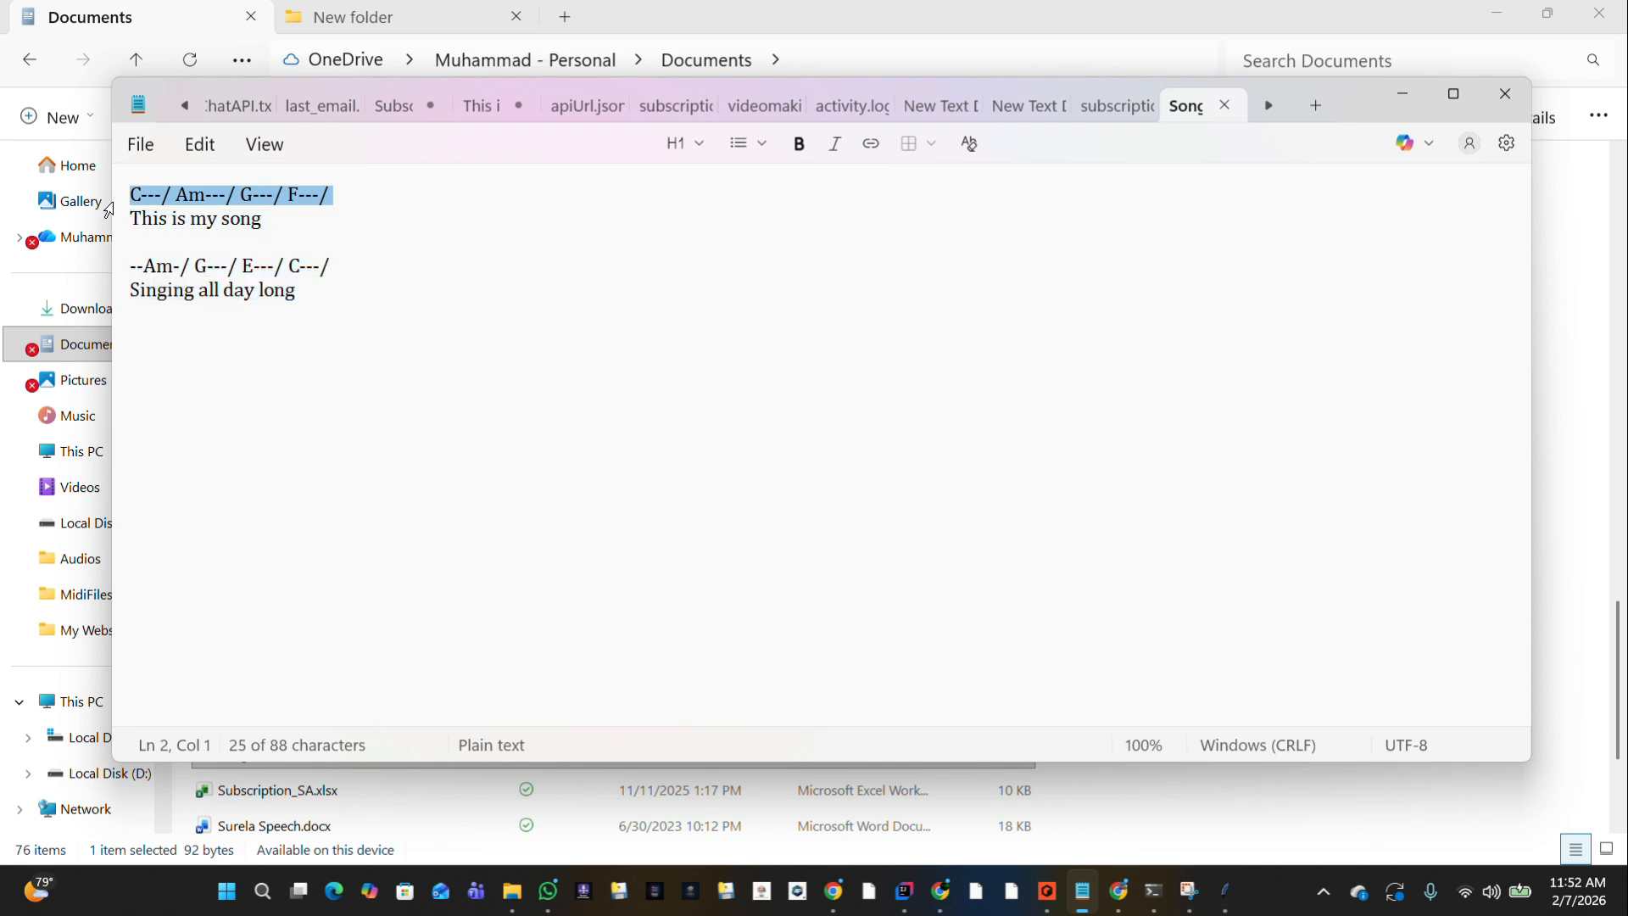
# Switch back to the Lets Do Chording app and close its Chord Writer bar inputs window.
pyautogui.click(1226, 890)
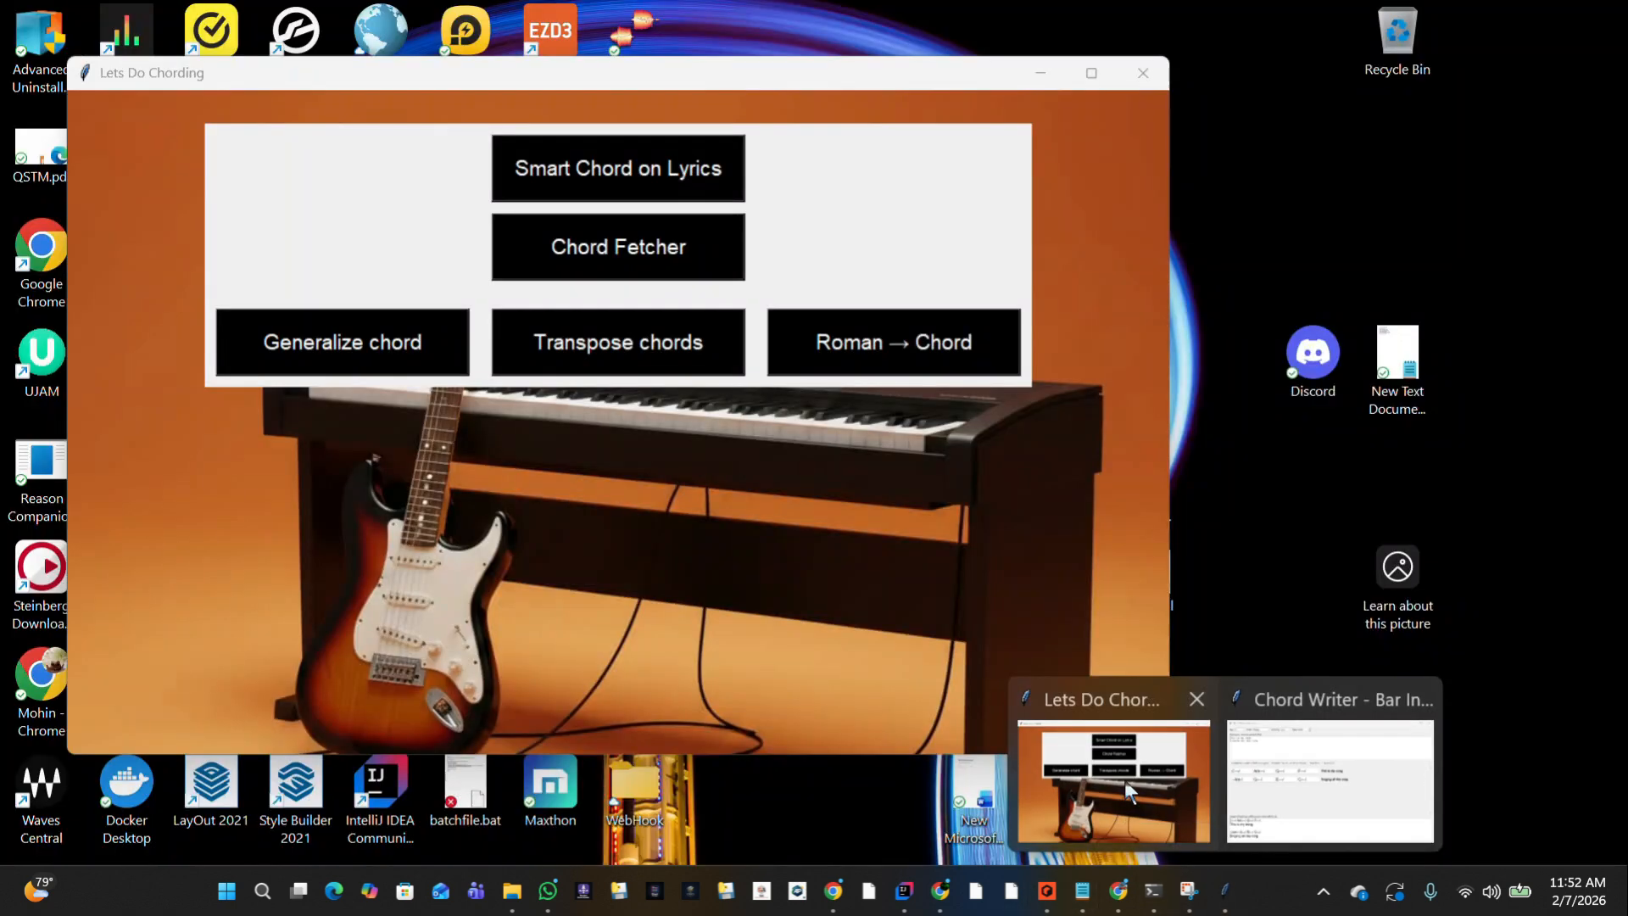
pyautogui.click(1124, 783)
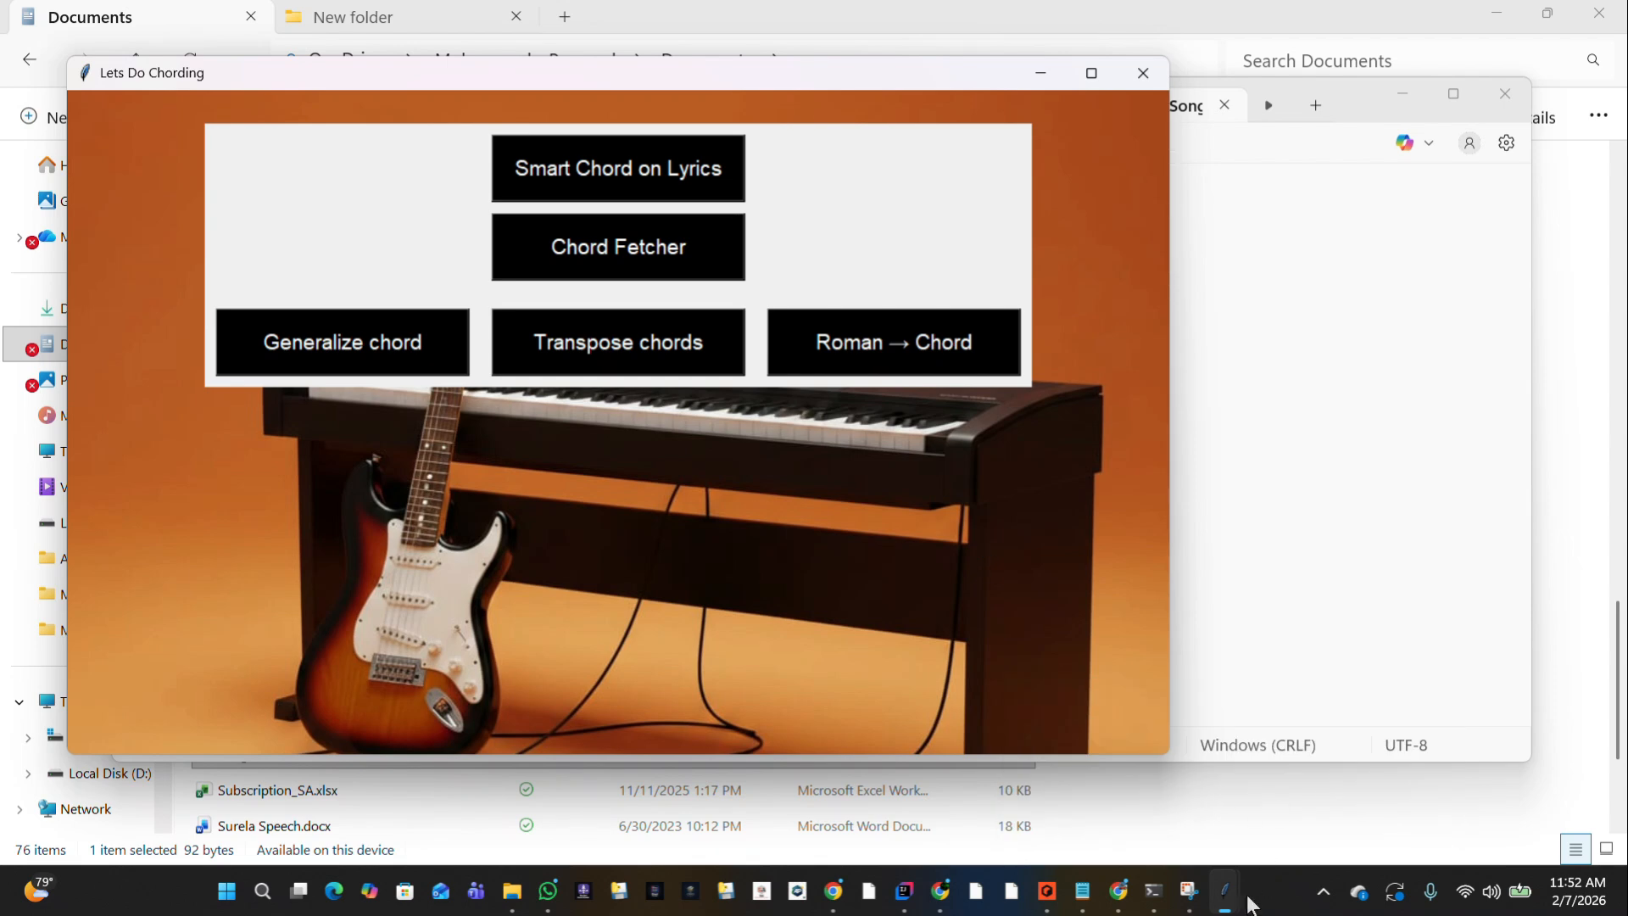
pyautogui.moveTo(1228, 904)
pyautogui.click(1290, 769)
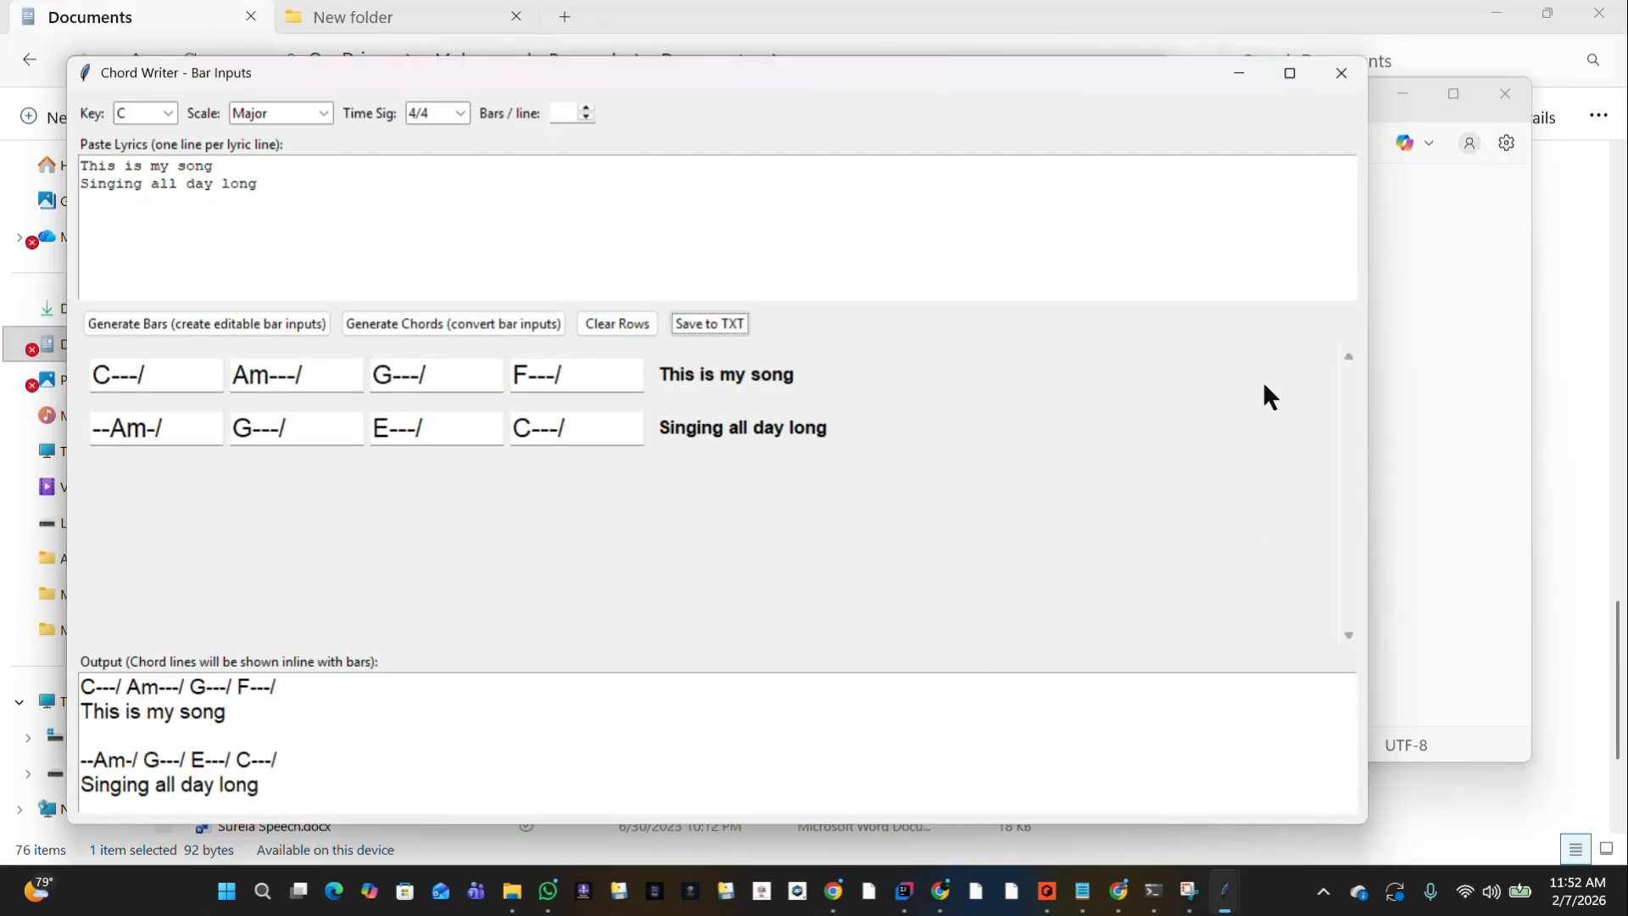
pyautogui.click(1338, 84)
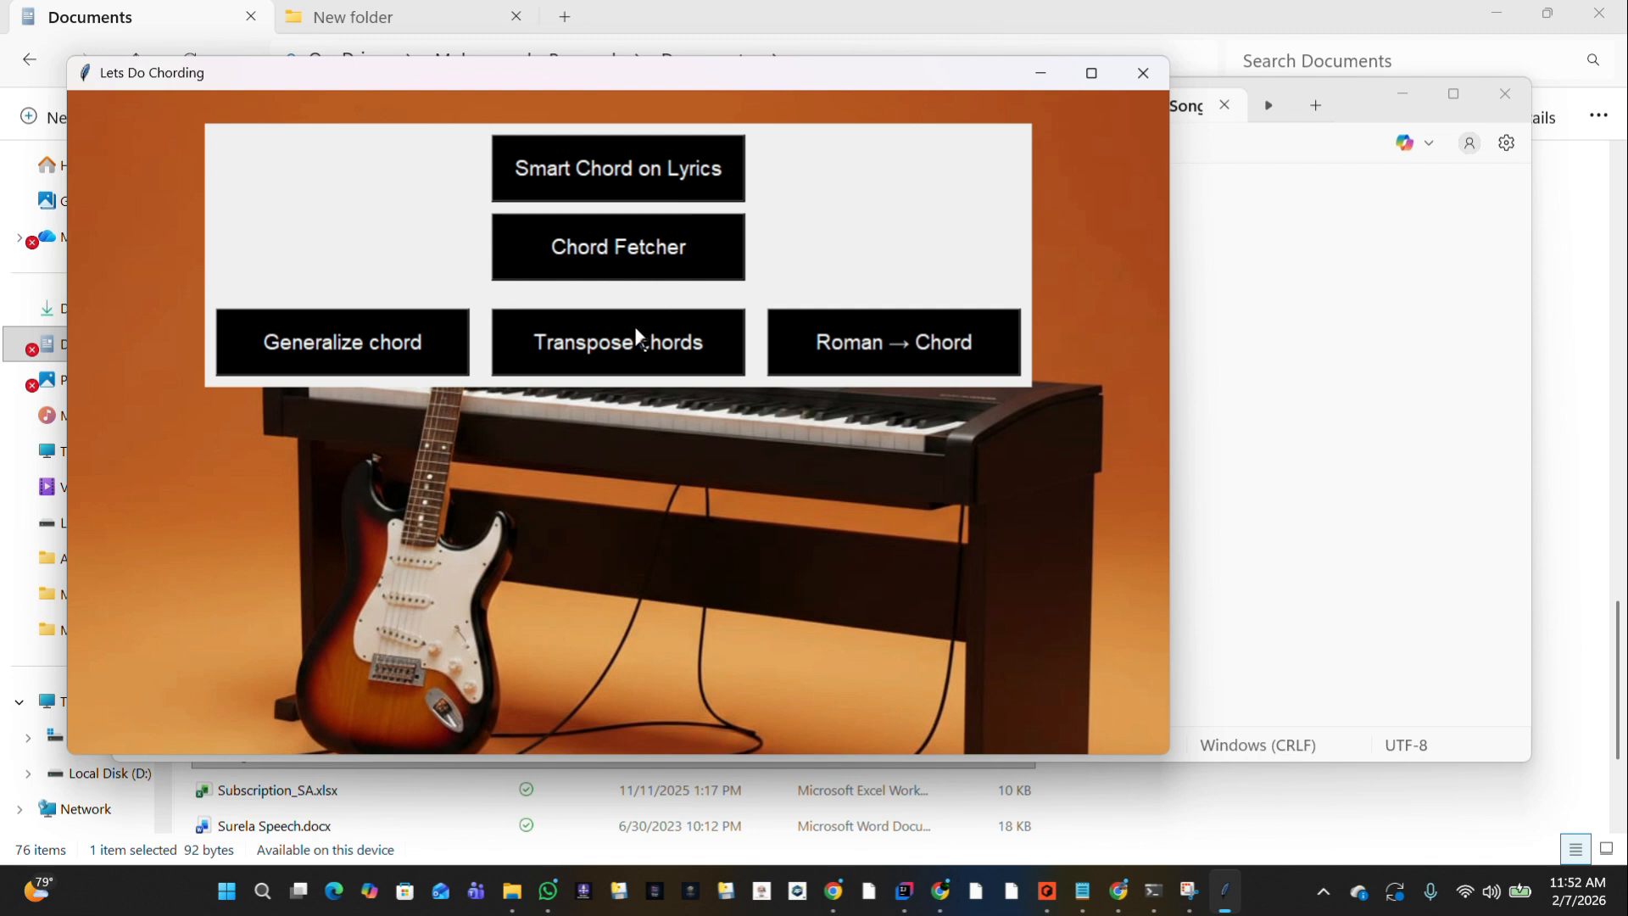
# Replace the sample lines in the Bar Chord Generalizer with the copied chords and lyrics, and generalize them into Roman numerals.
pyautogui.click(383, 342)
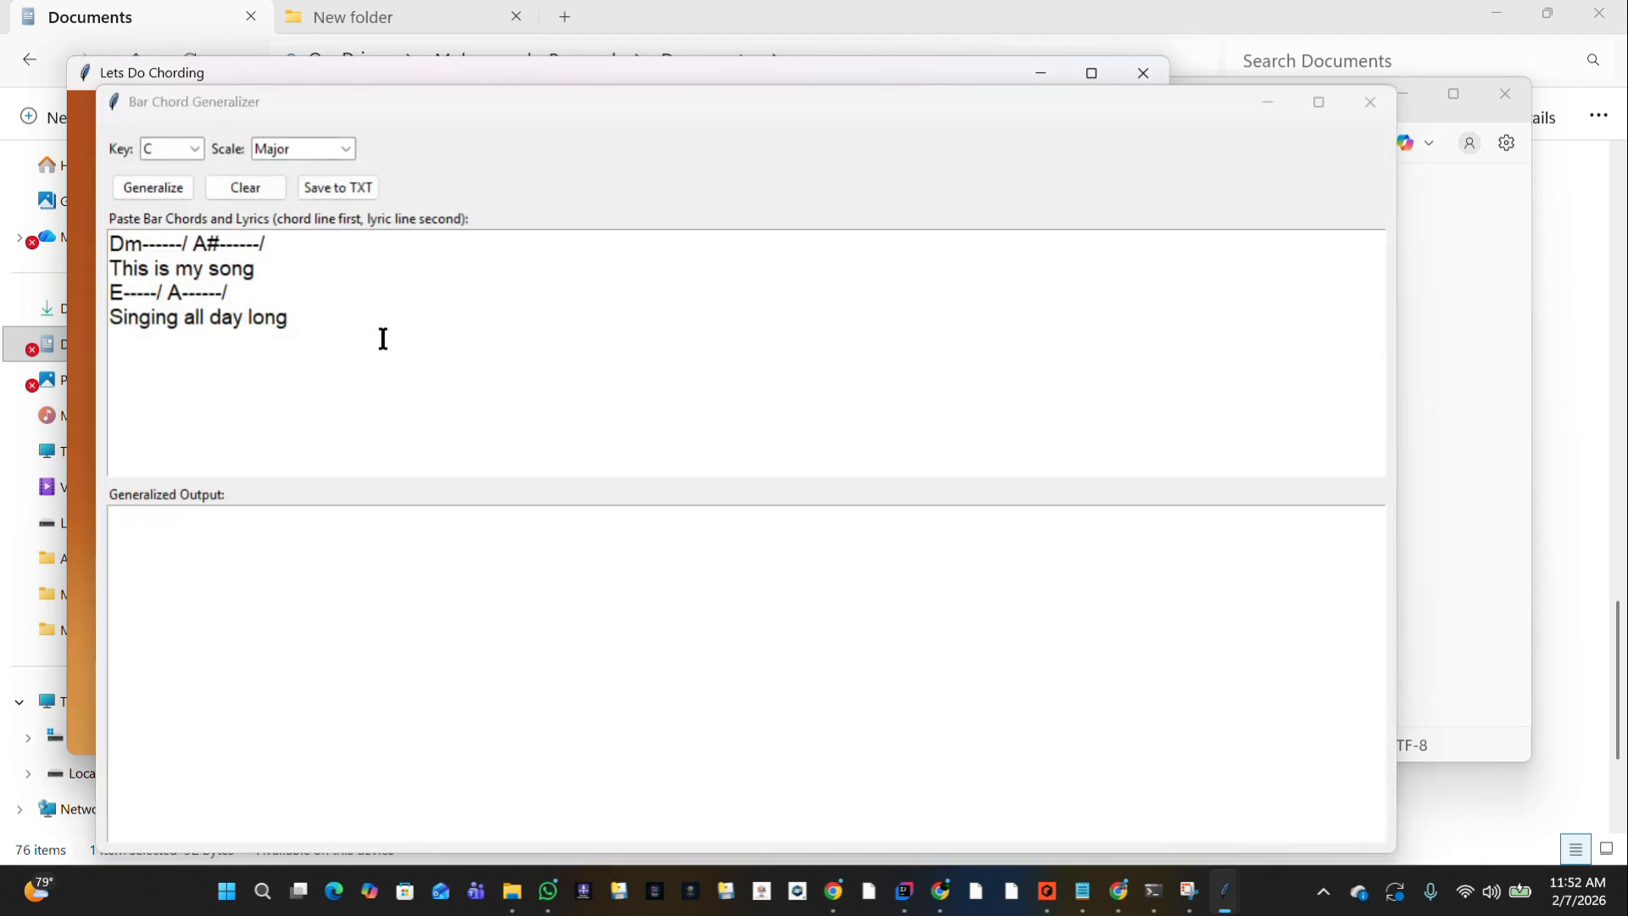
pyautogui.click(334, 331)
pyautogui.hotkey('ctrl', 'a')
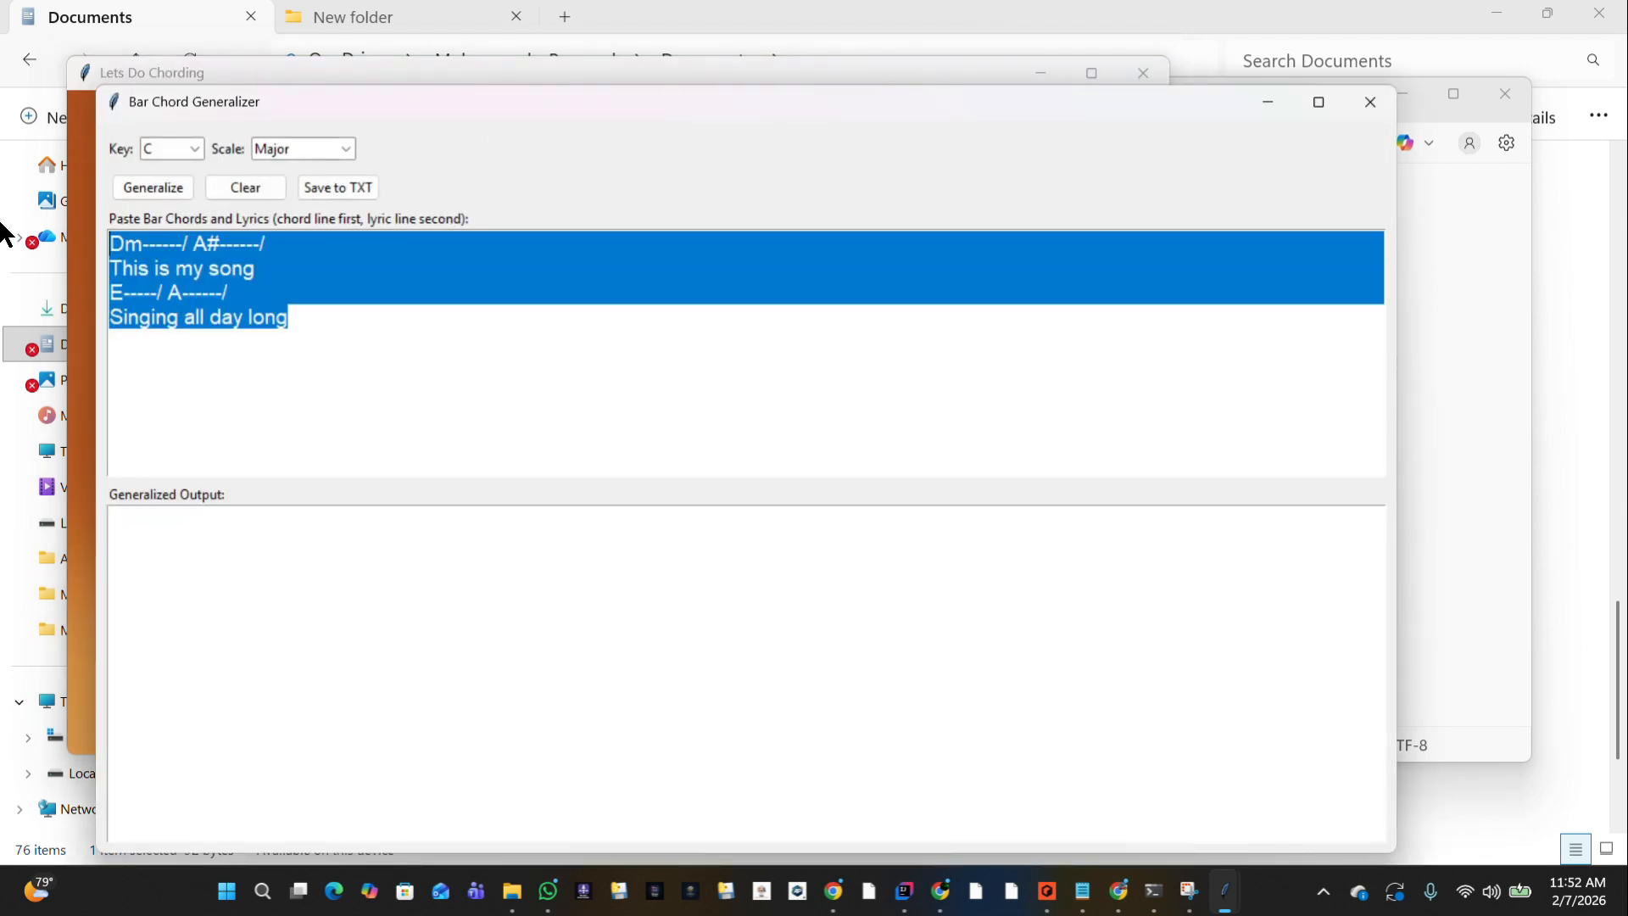
pyautogui.hotkey('ctrl', 'v')
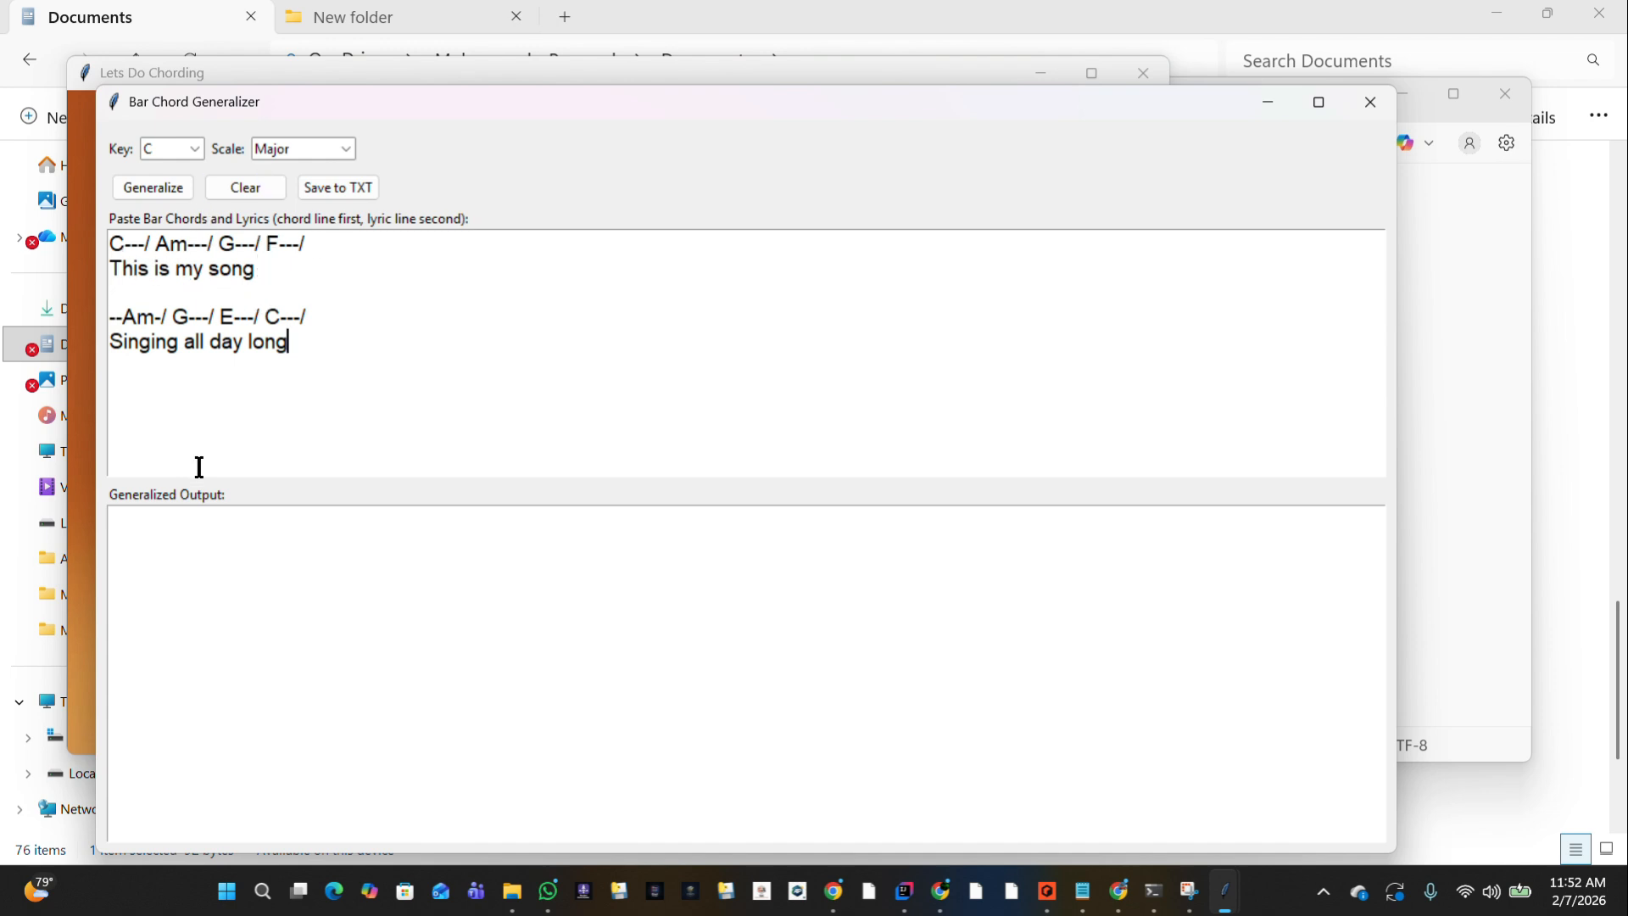
pyautogui.click(161, 194)
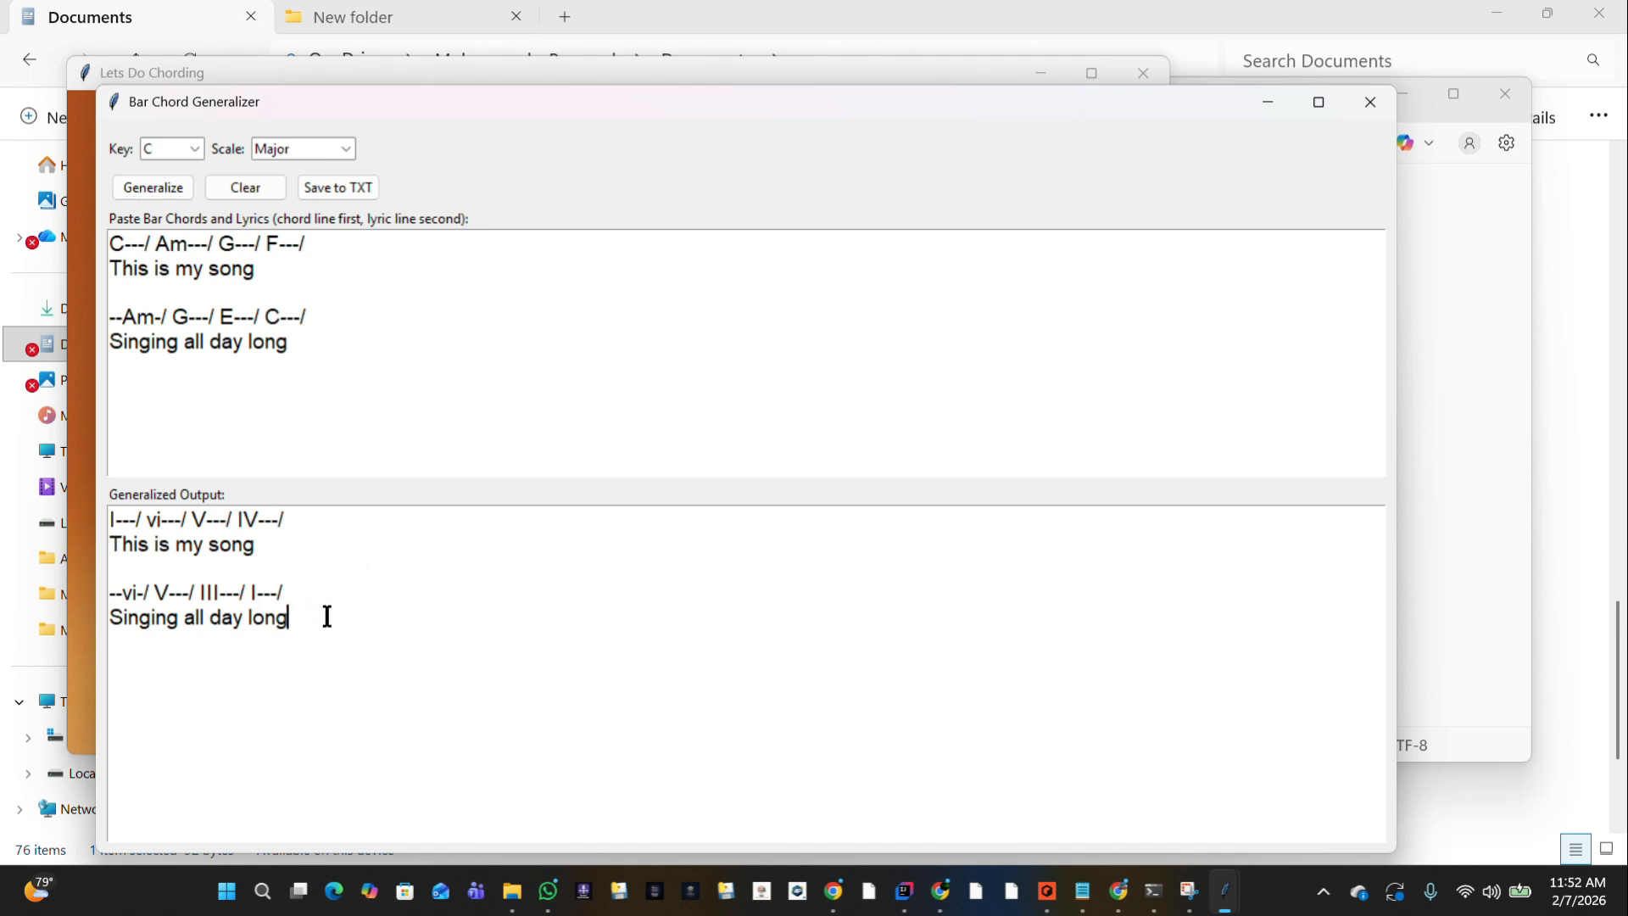
# Copy the generalized Roman numeral lines, close the generalizer and paste them into the Roman → Chord Generator.
pyautogui.moveTo(327, 614); pyautogui.dragTo(111, 519)
pyautogui.hotkey('ctrl', 'c')
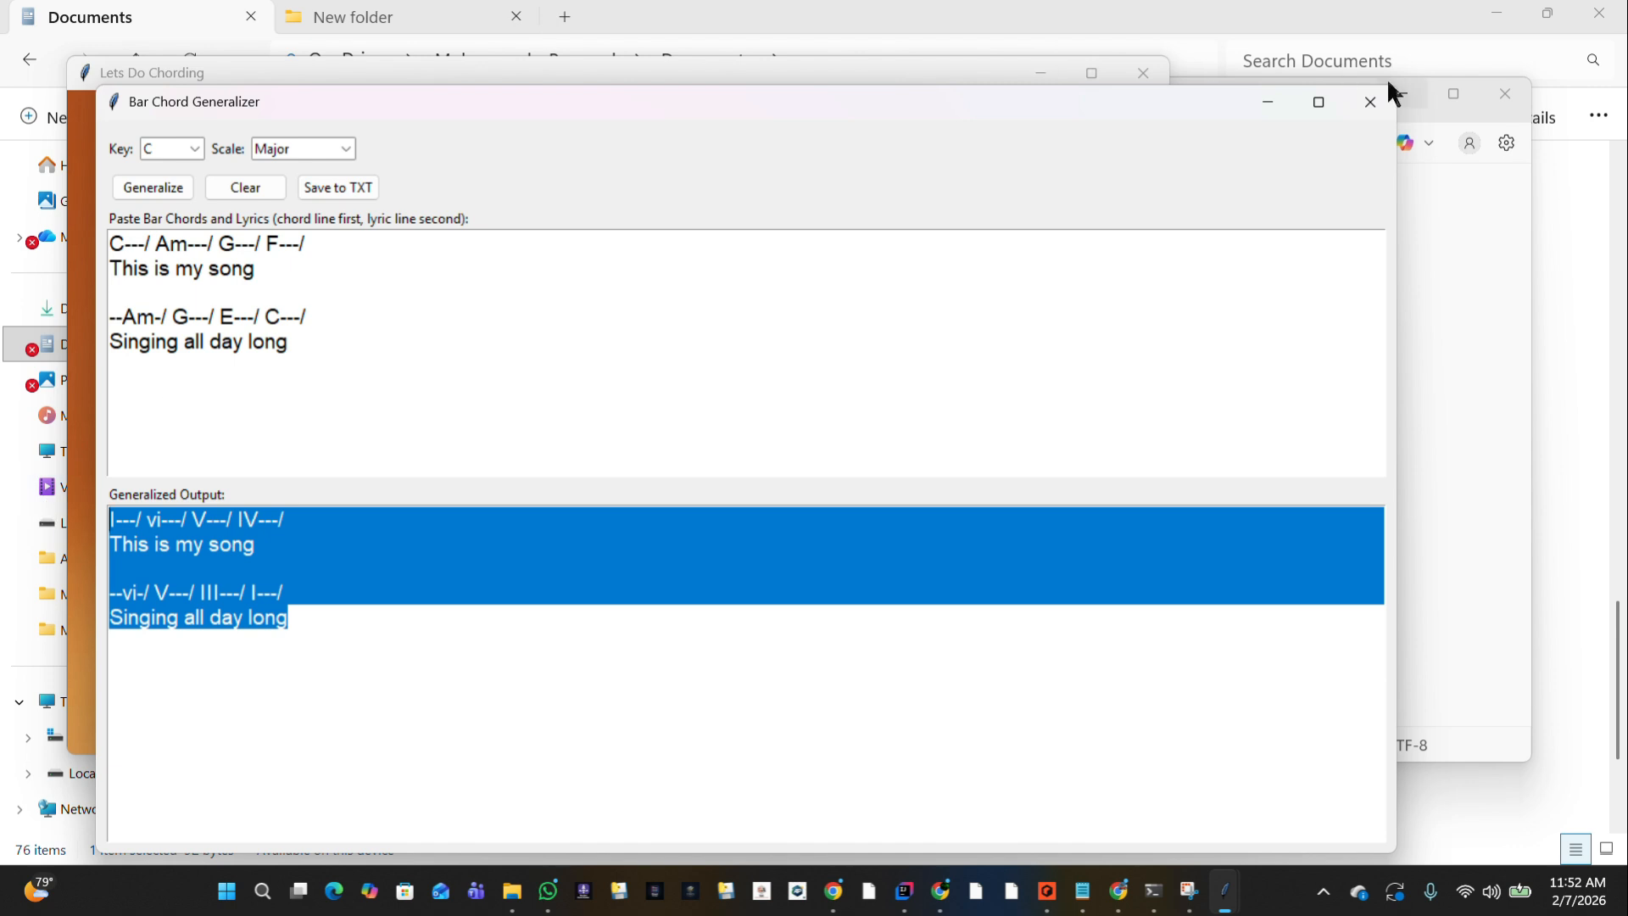
pyautogui.click(1382, 99)
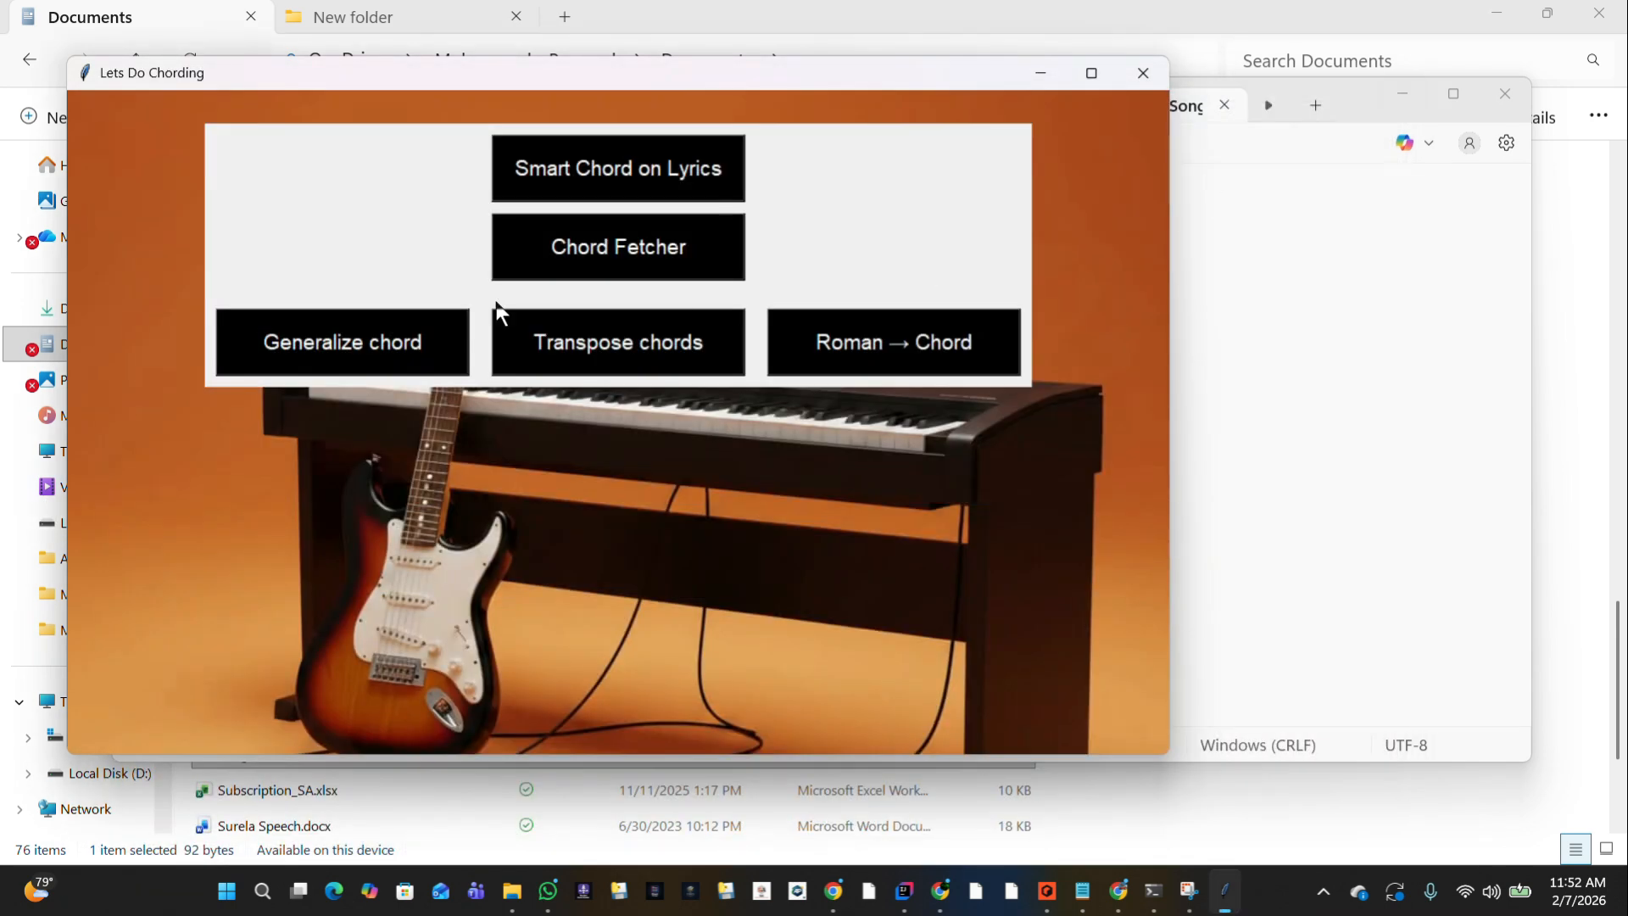
pyautogui.click(836, 343)
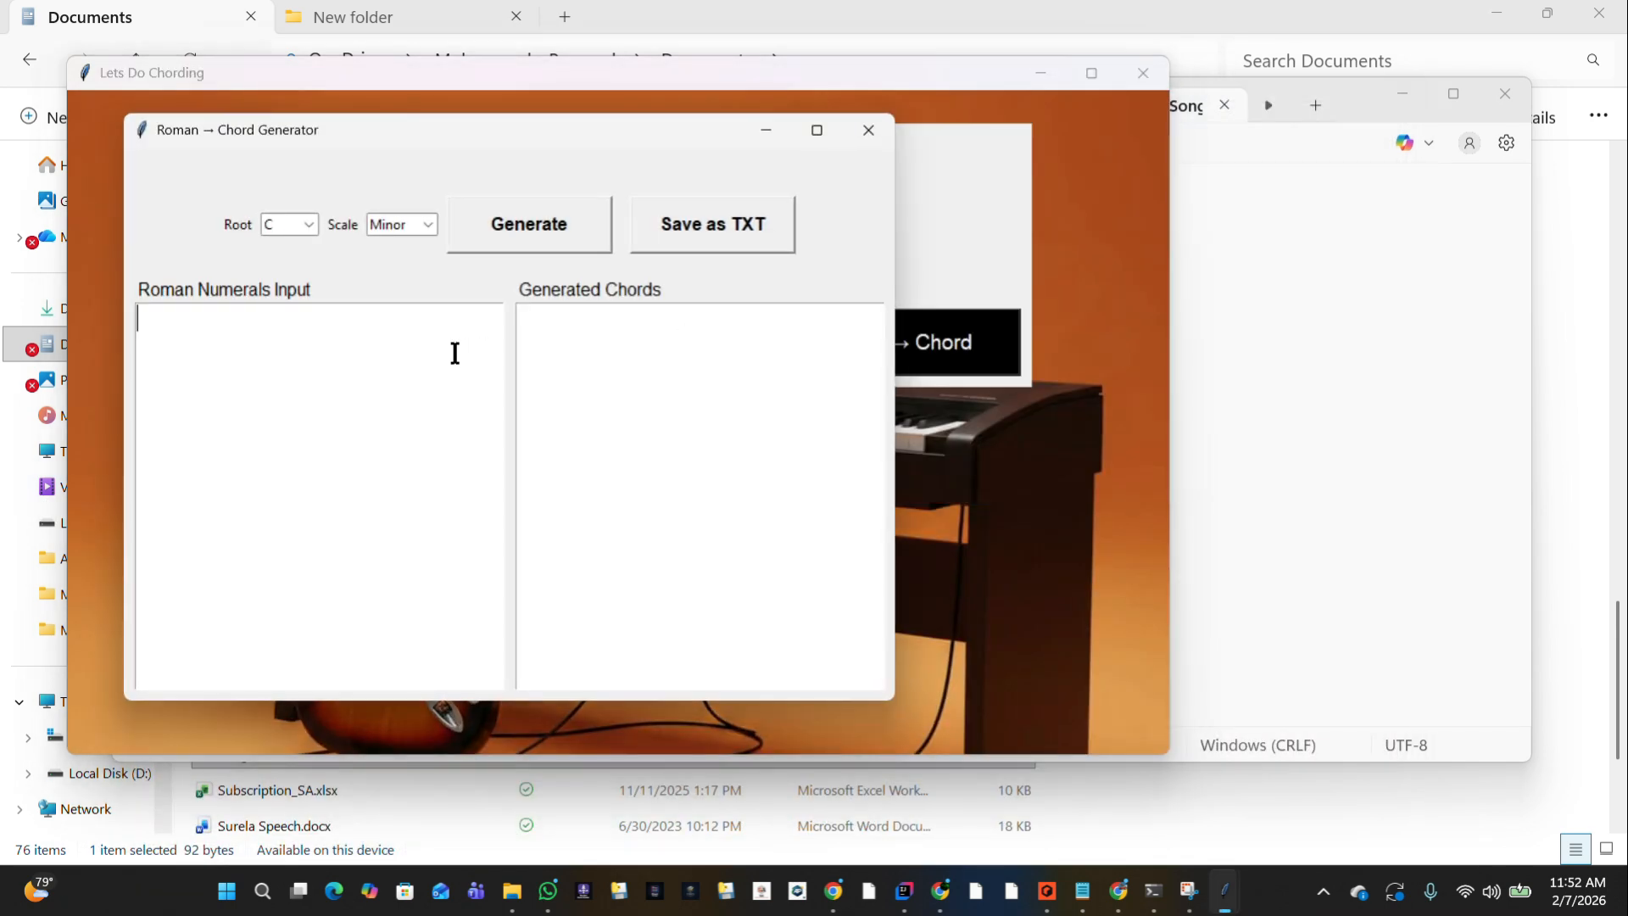
pyautogui.hotkey('ctrl', 'v')
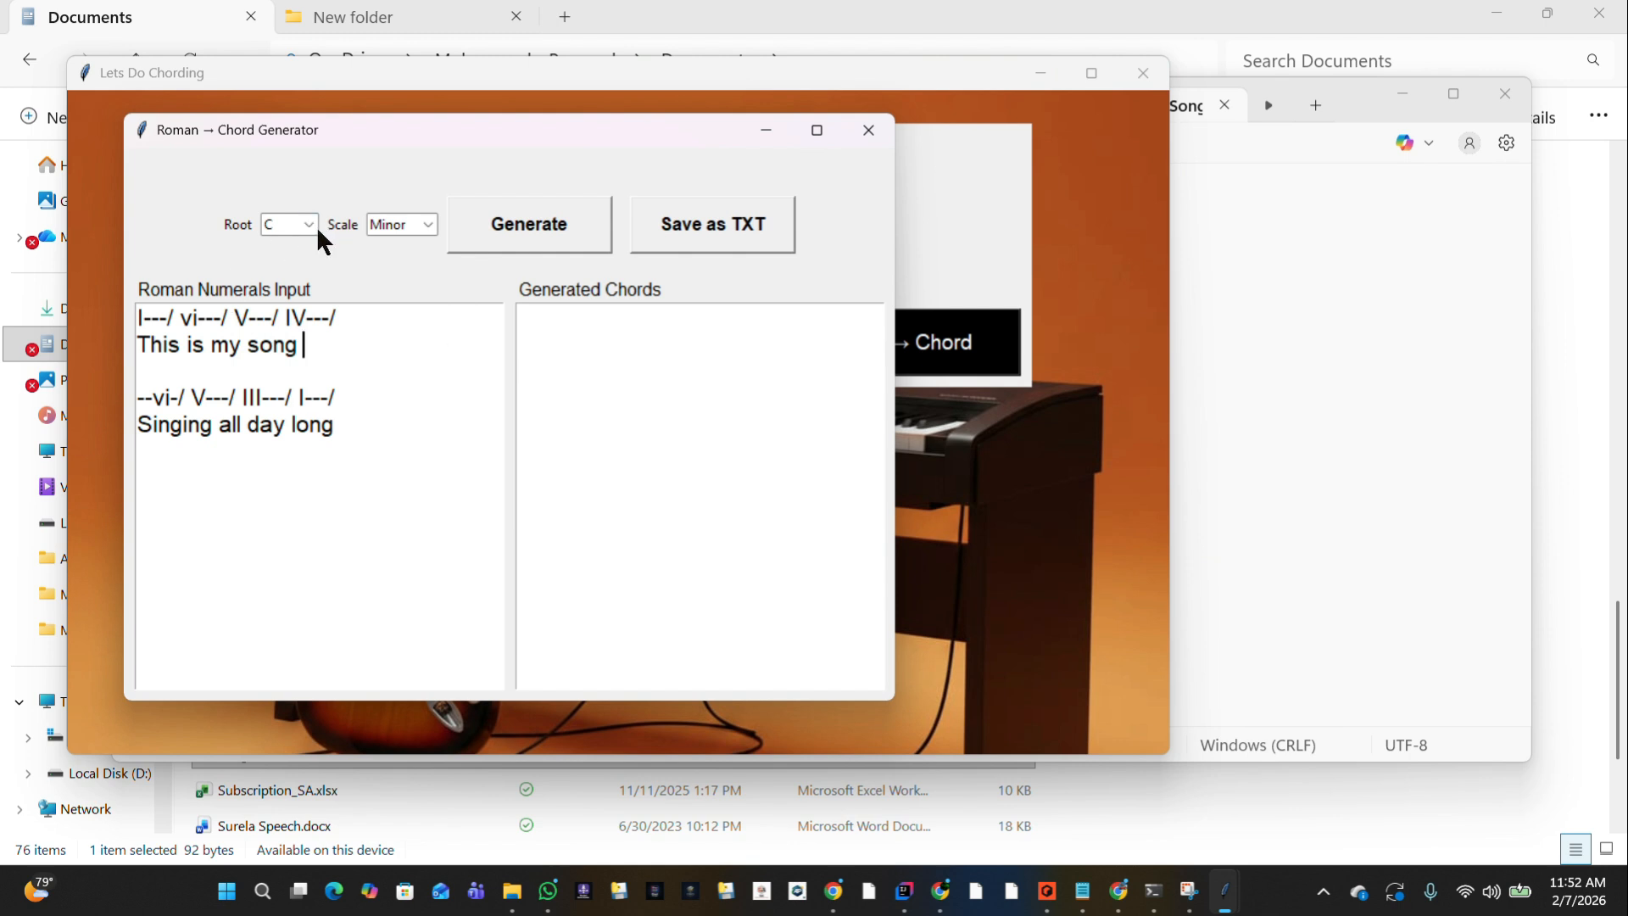
pyautogui.doubleClick(143, 313)
pyautogui.click(142, 314)
pyautogui.doubleClick(143, 314)
# Set the root to E and the scale to Major, and generate the chords from the Roman numerals.
pyautogui.click(304, 223)
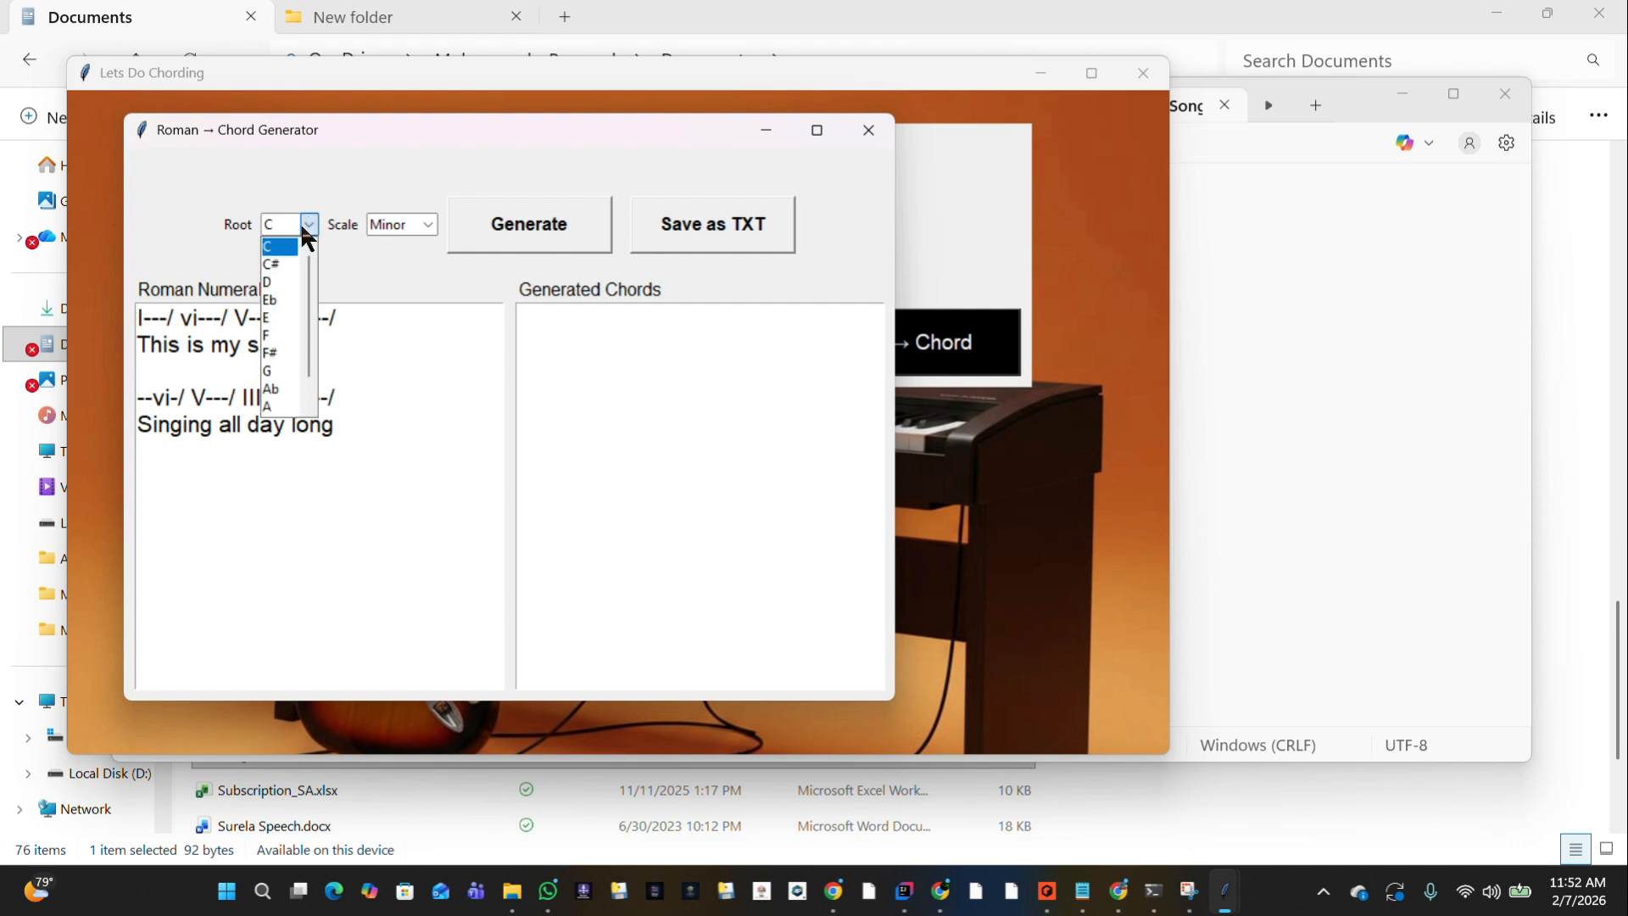
pyautogui.click(291, 320)
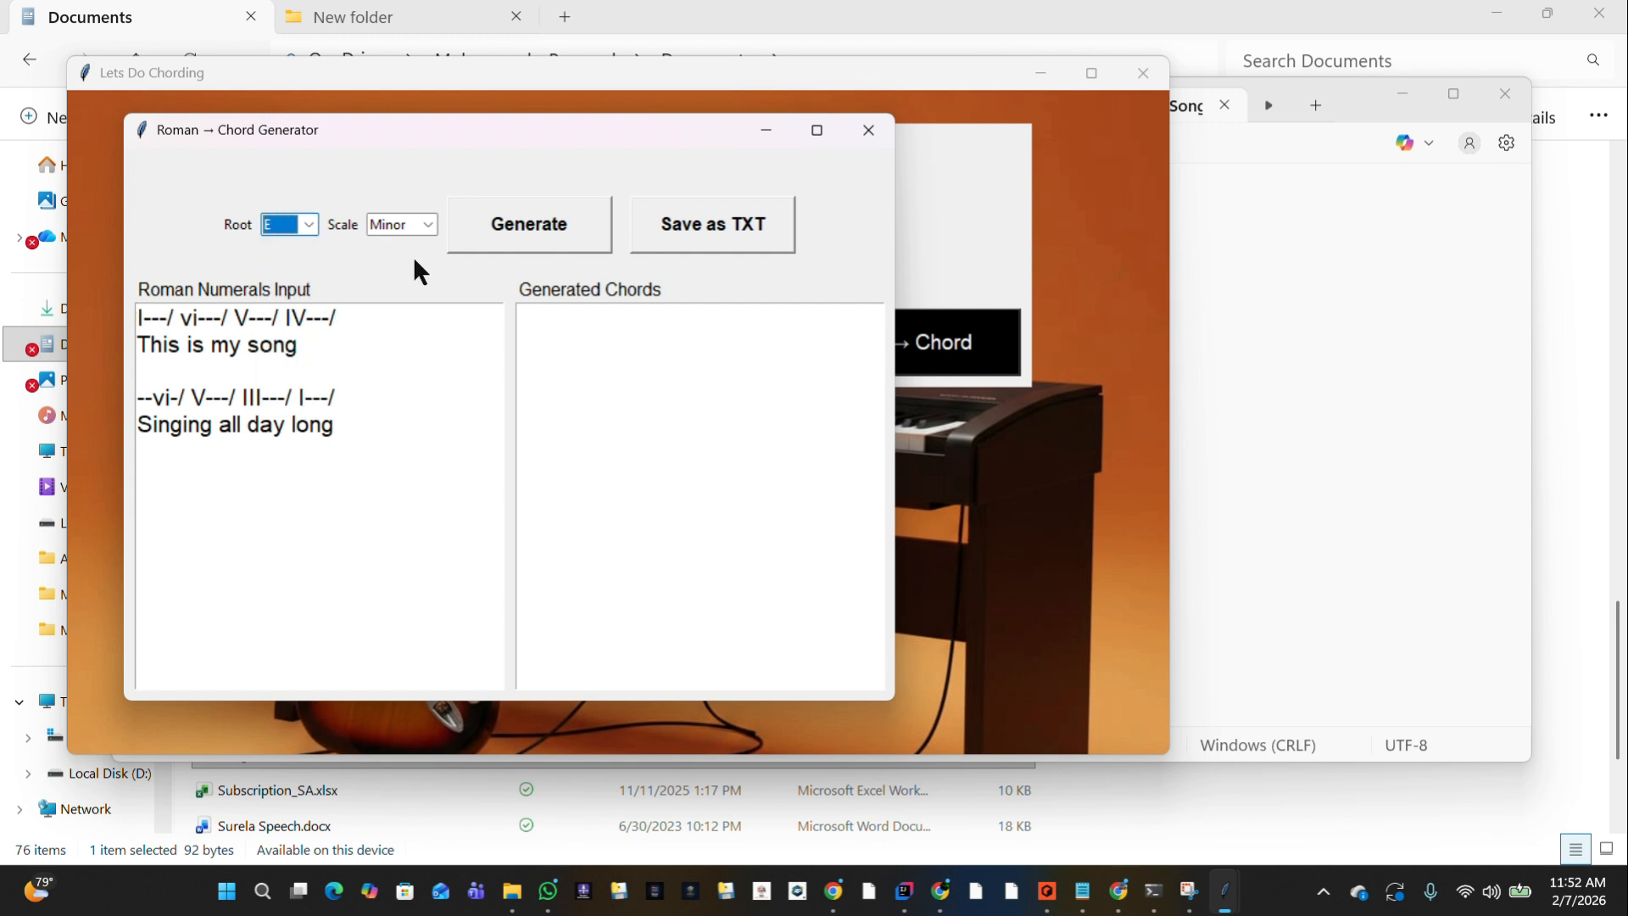
pyautogui.click(427, 224)
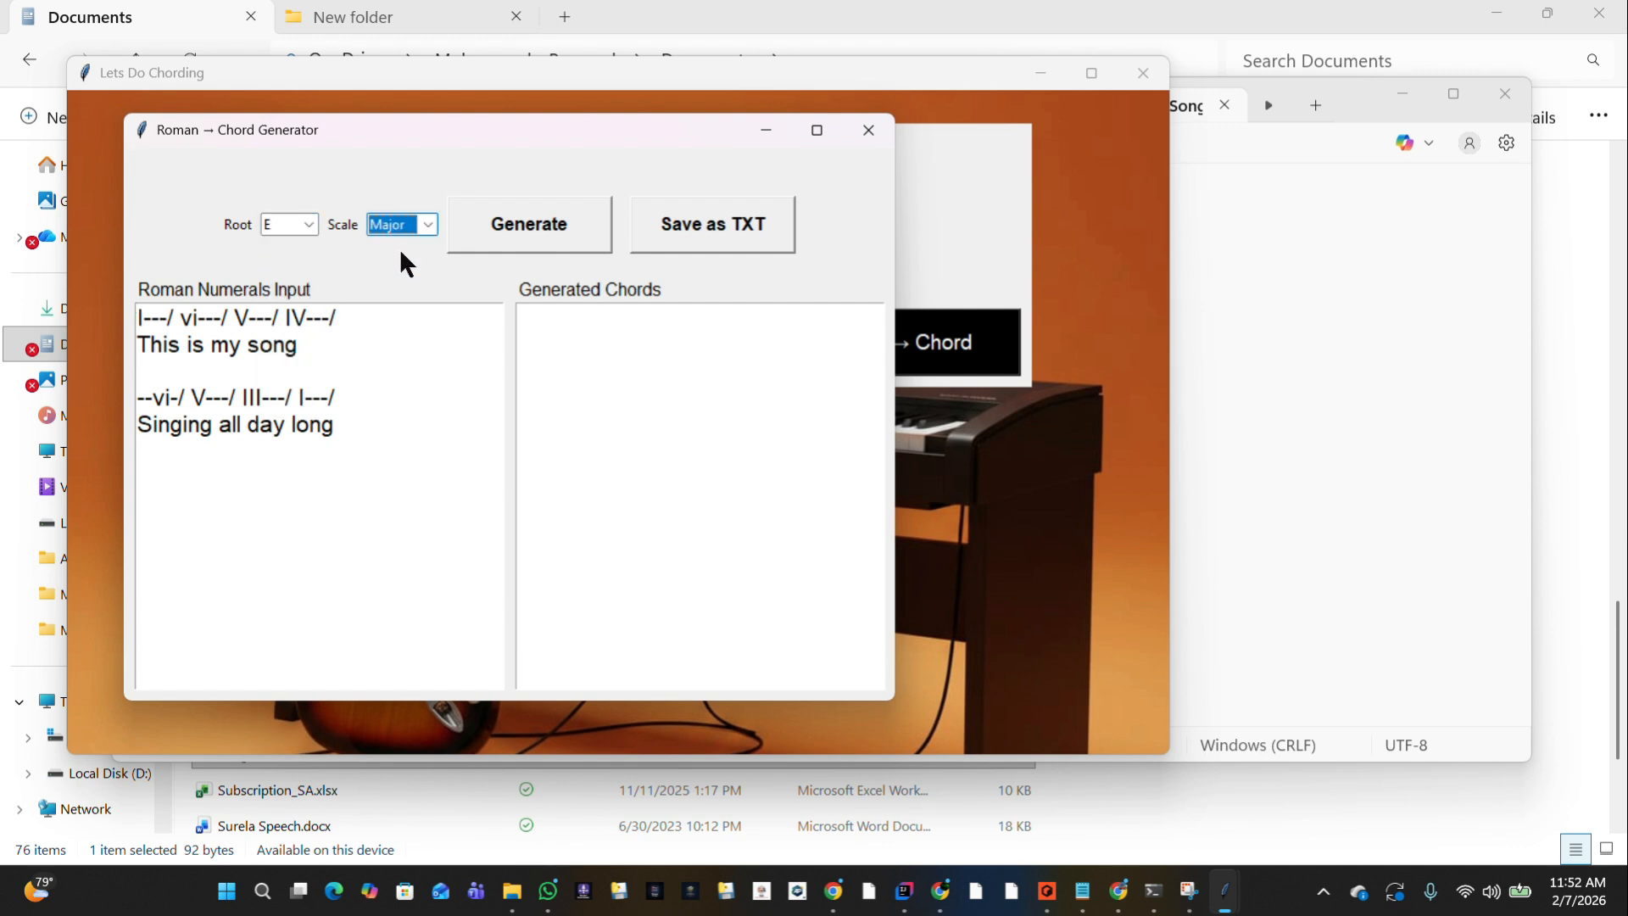
pyautogui.click(528, 231)
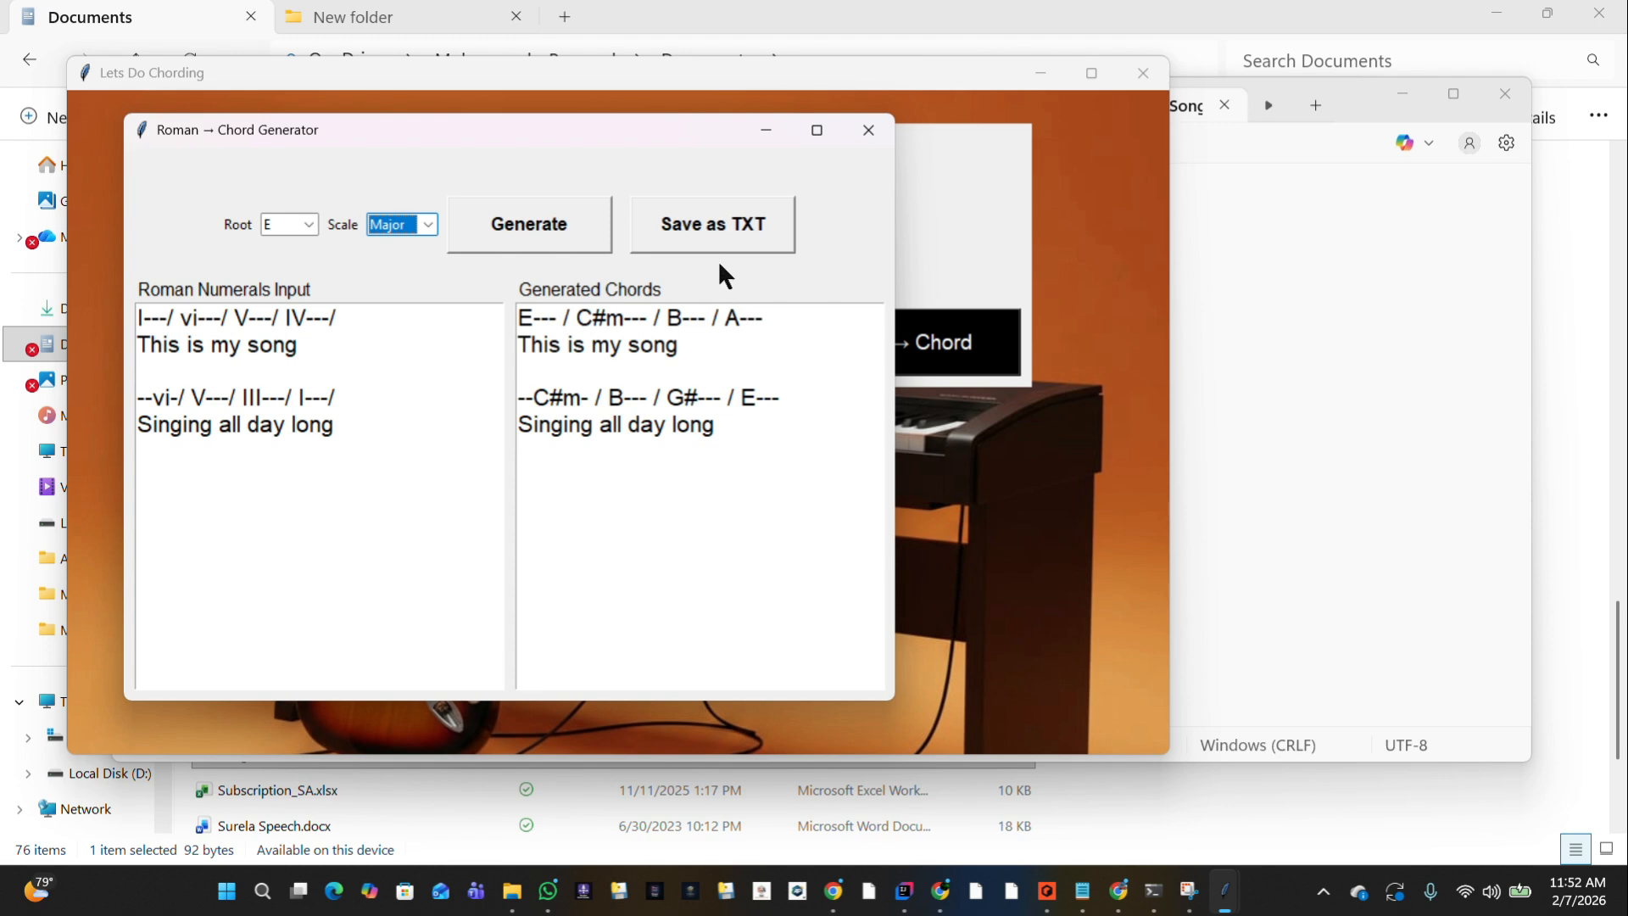
# Copy the generated chord and lyric lines and close the Roman → Chord Generator.
pyautogui.click(695, 240)
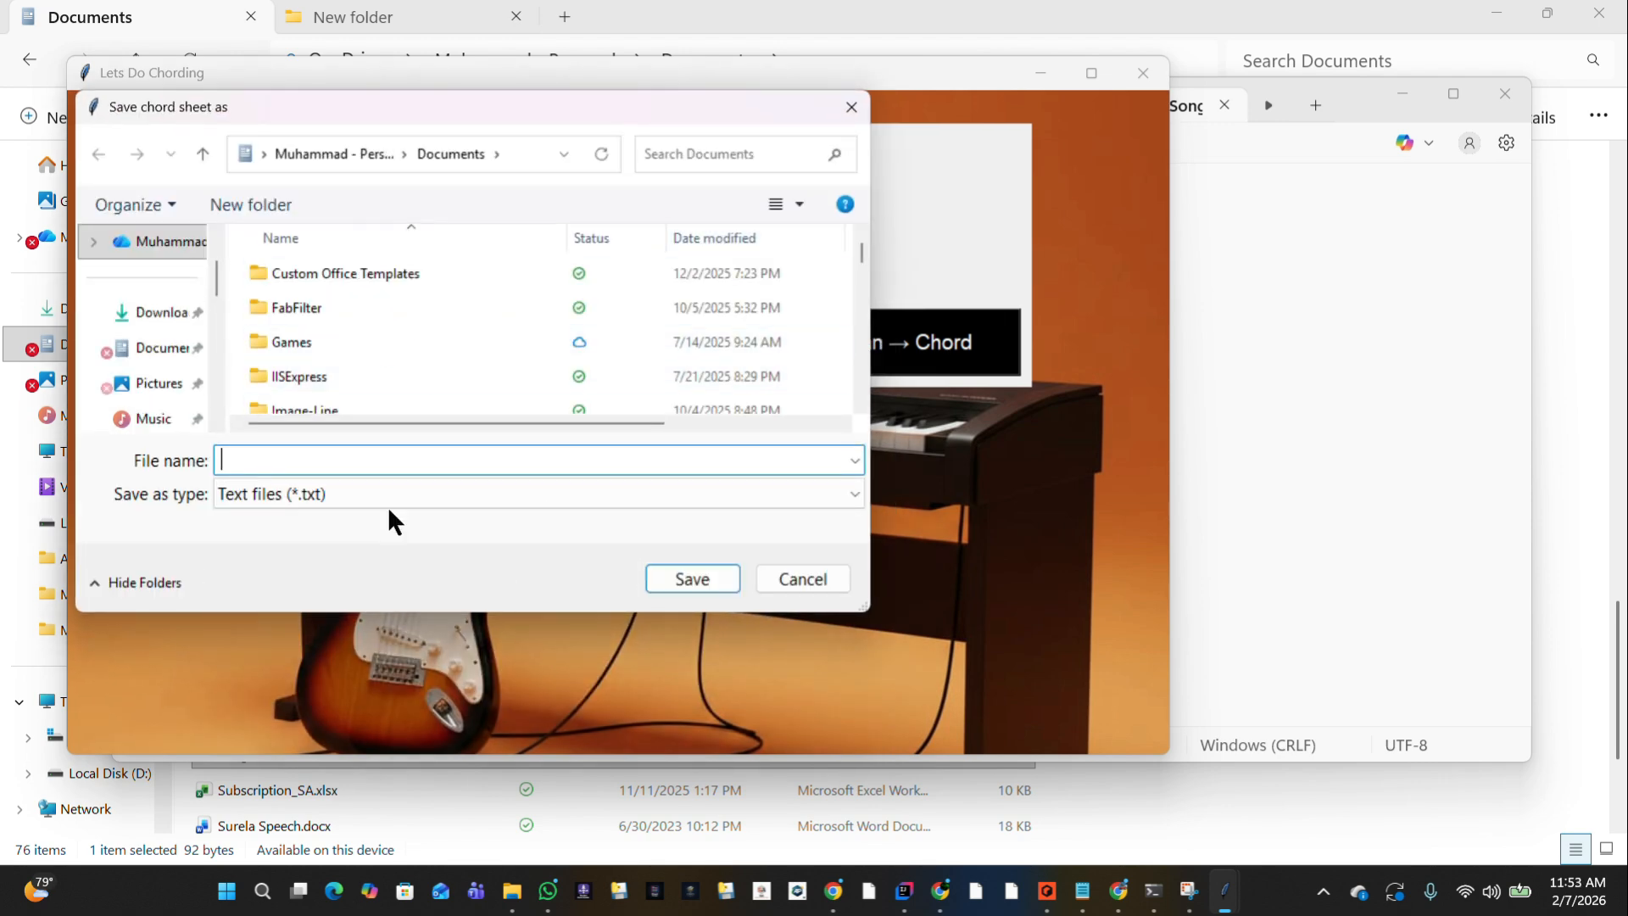
pyautogui.click(783, 577)
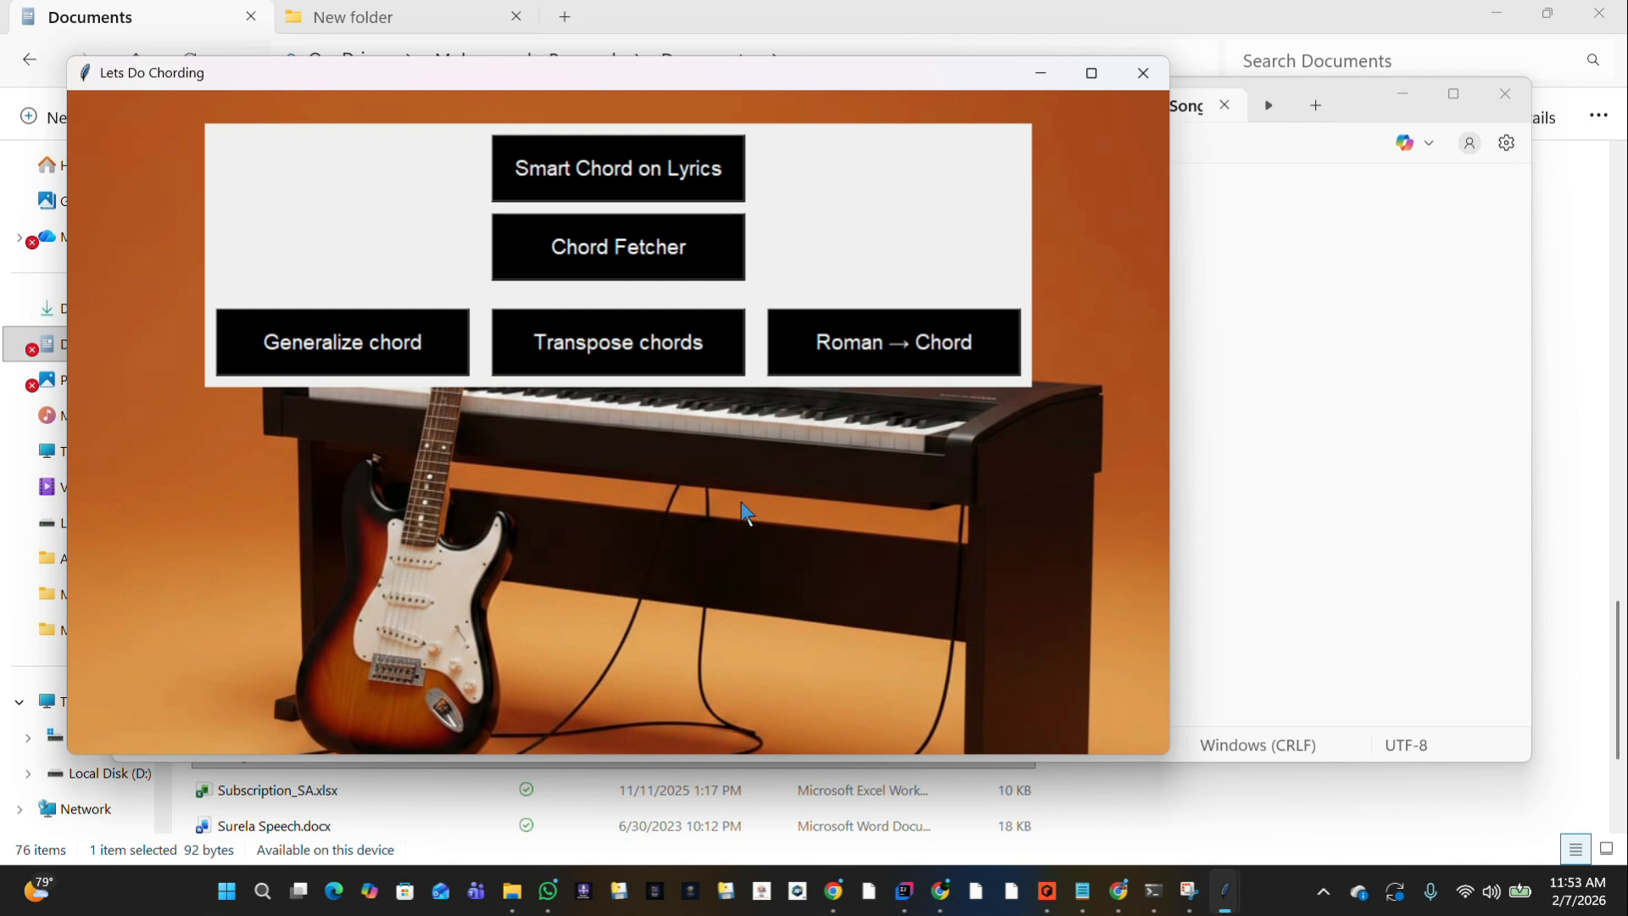
pyautogui.click(809, 339)
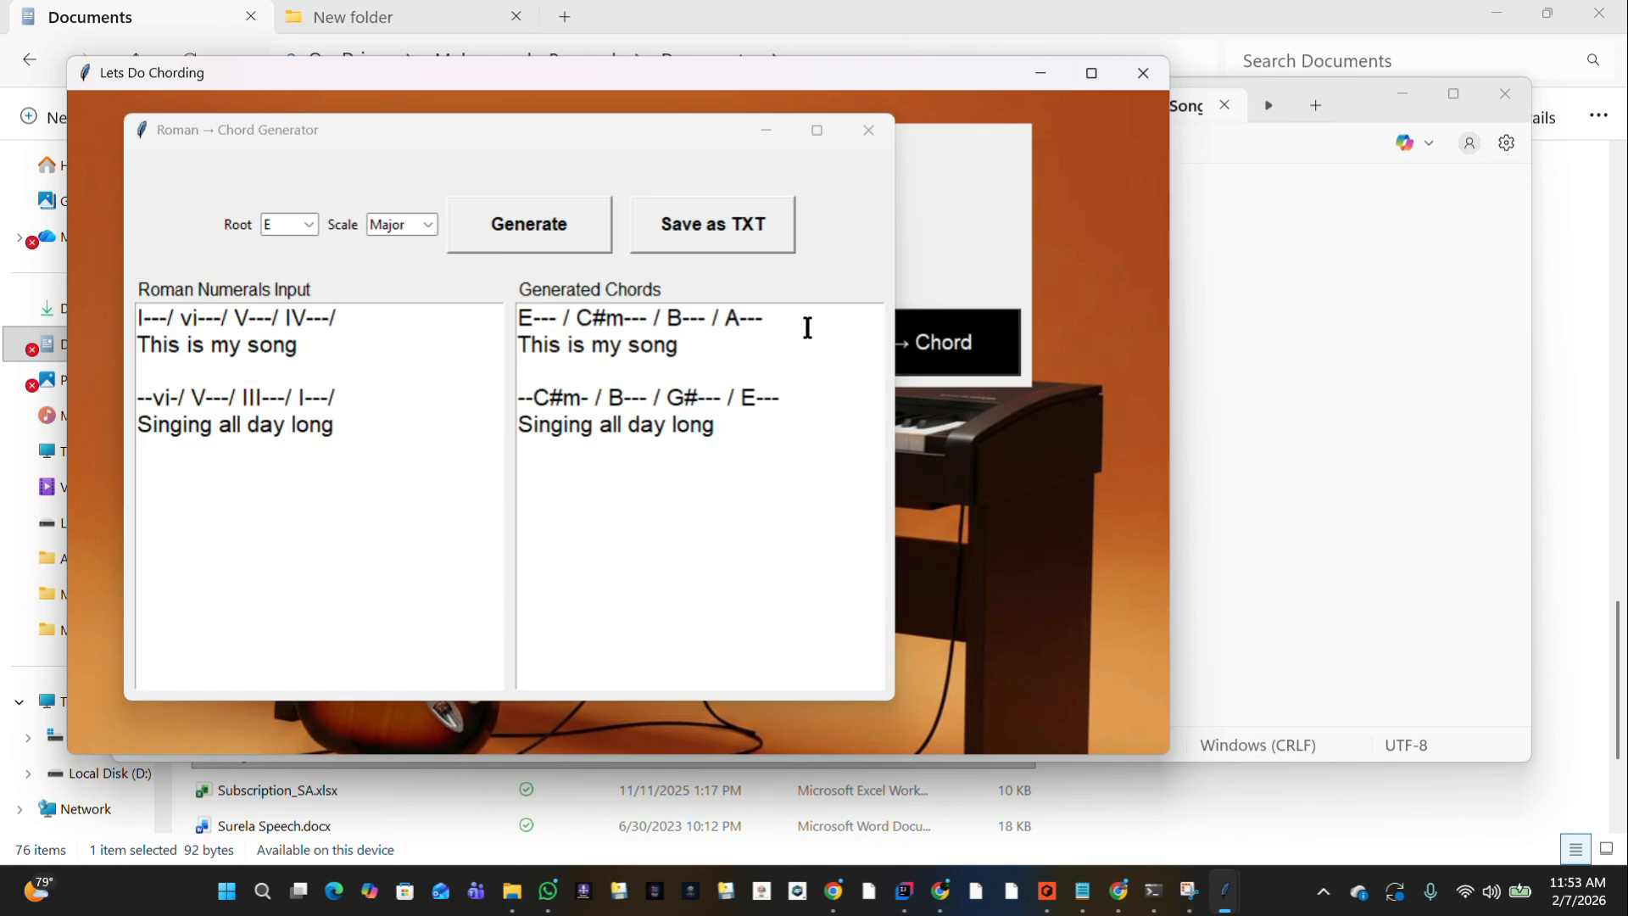
pyautogui.moveTo(769, 441); pyautogui.dragTo(418, 281)
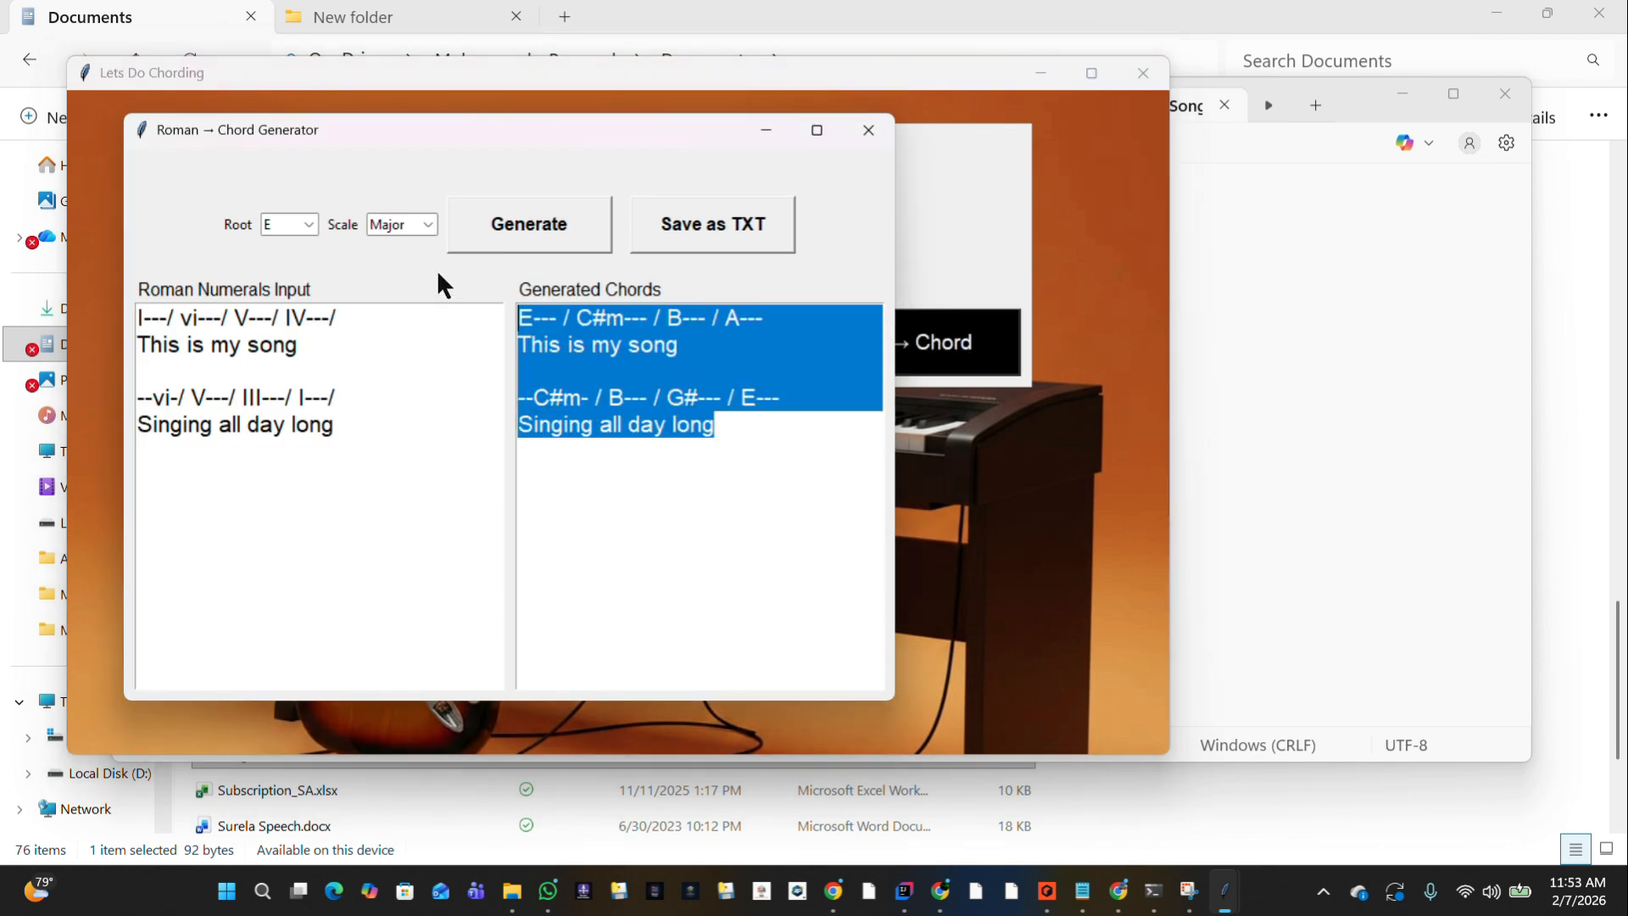
pyautogui.click(868, 130)
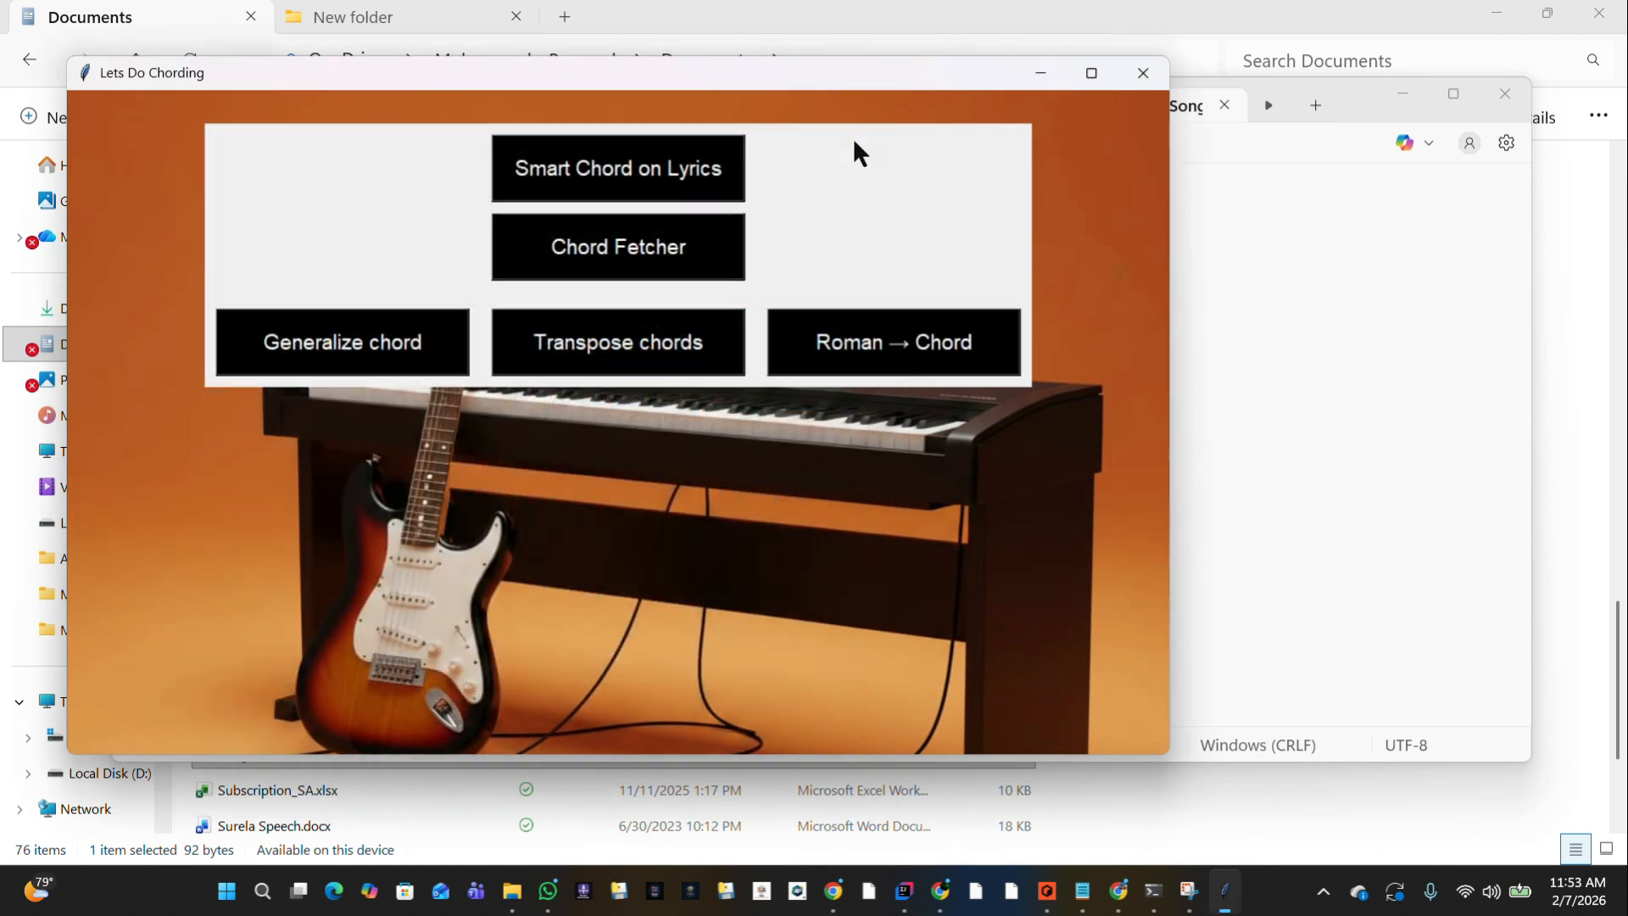
# Flatten the chords and lyrics into a single line with Chord Fetcher and copy the resulting single-line chords.
pyautogui.click(634, 246)
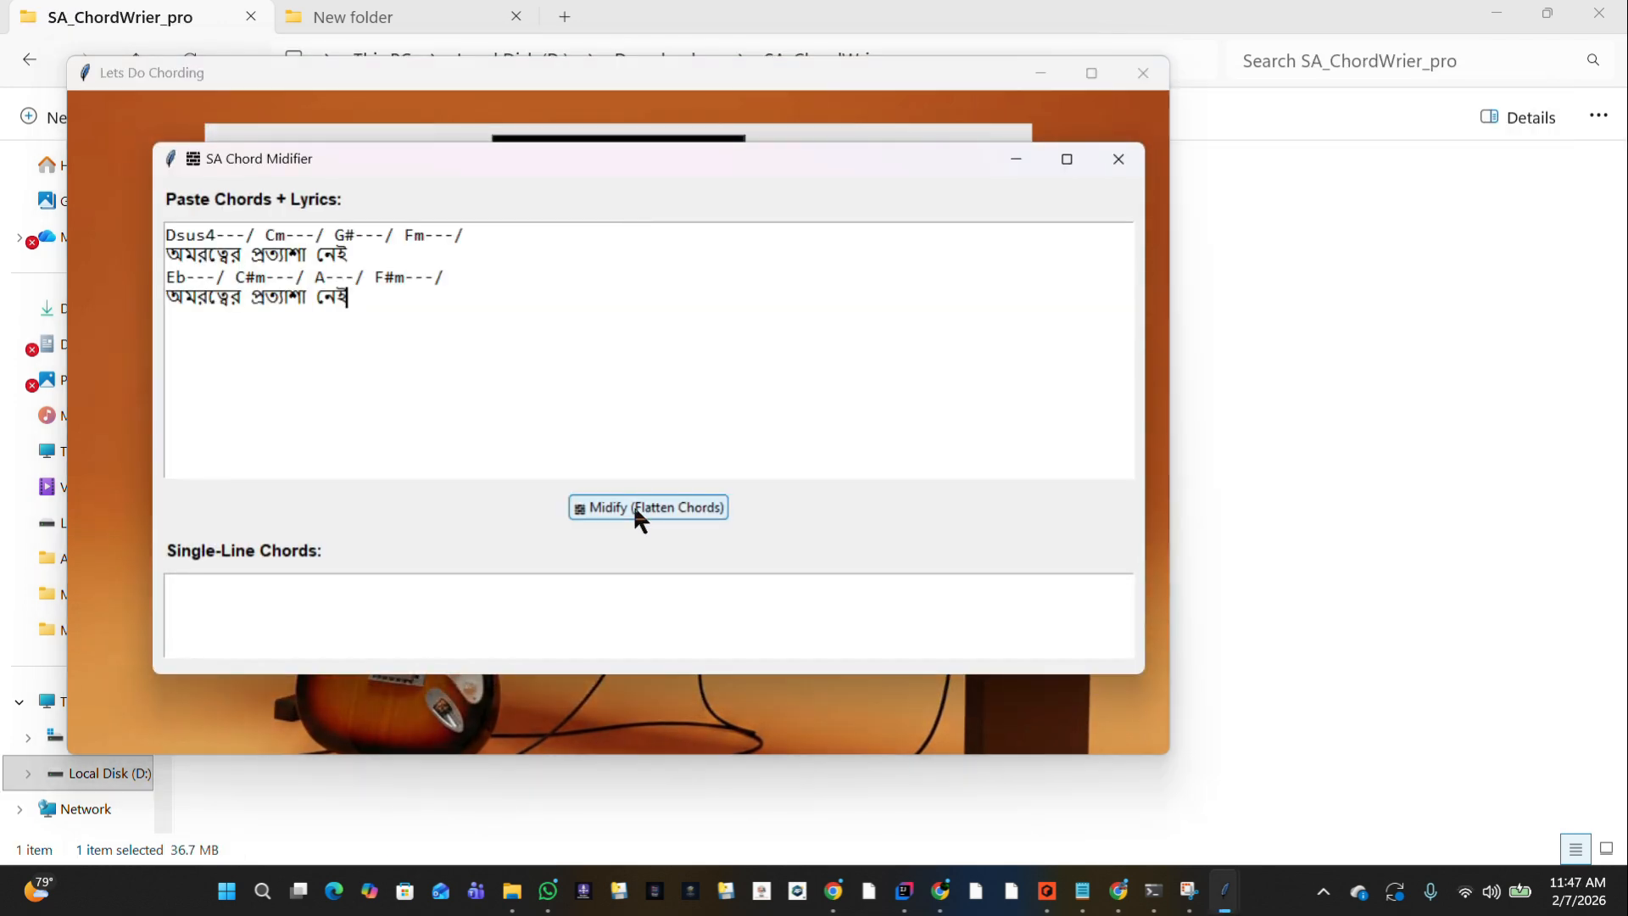
pyautogui.click(634, 509)
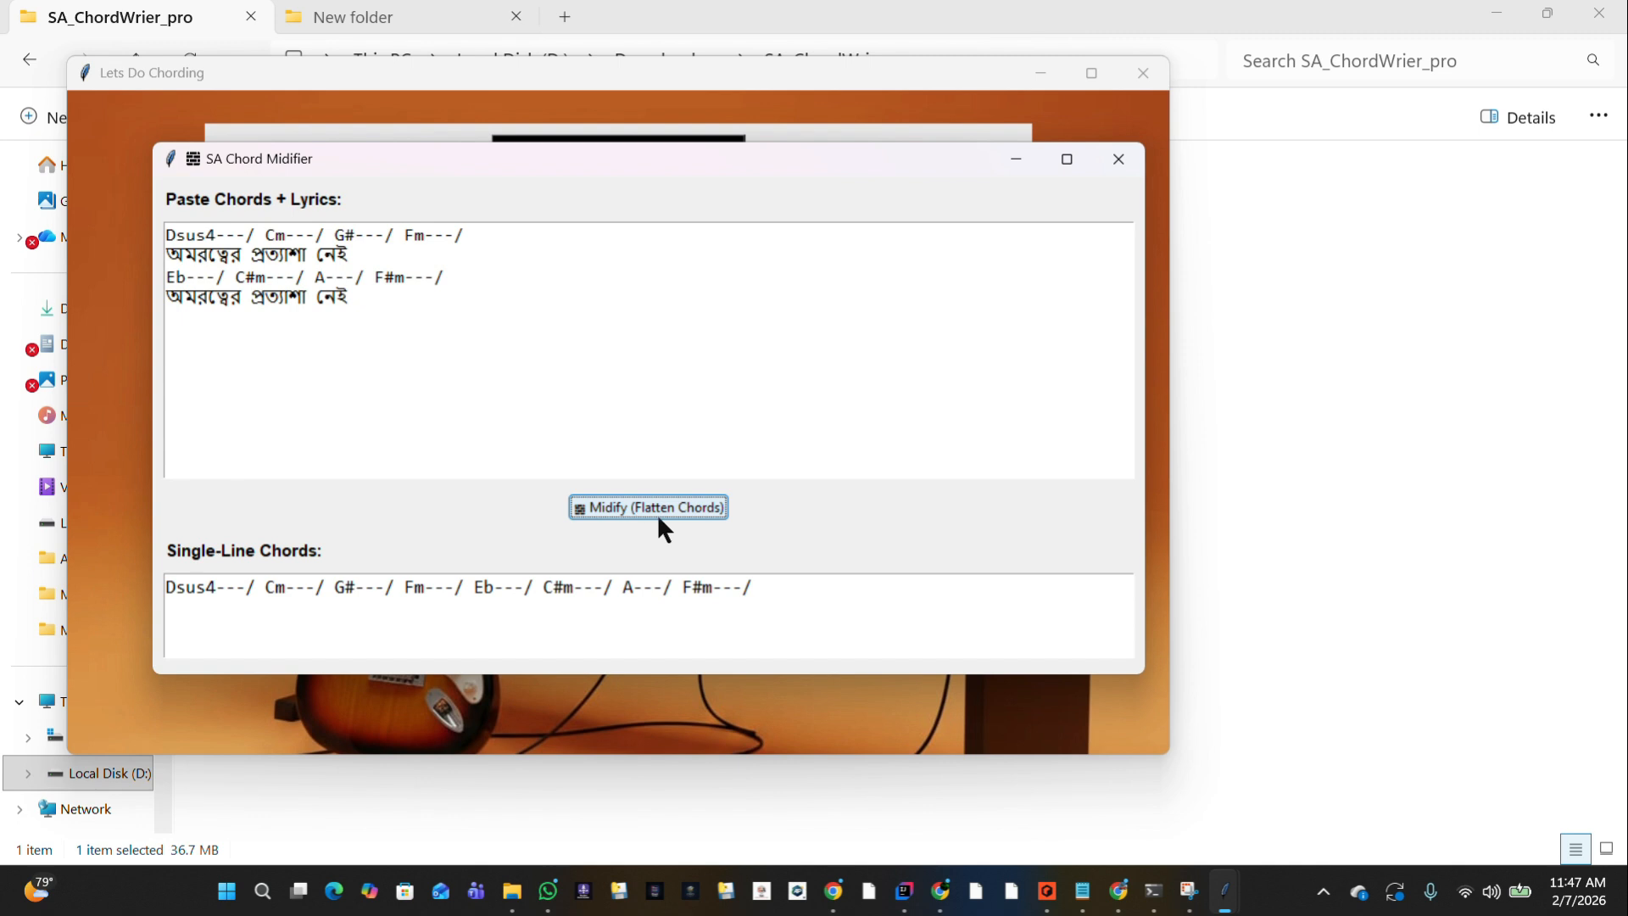
pyautogui.click(767, 589)
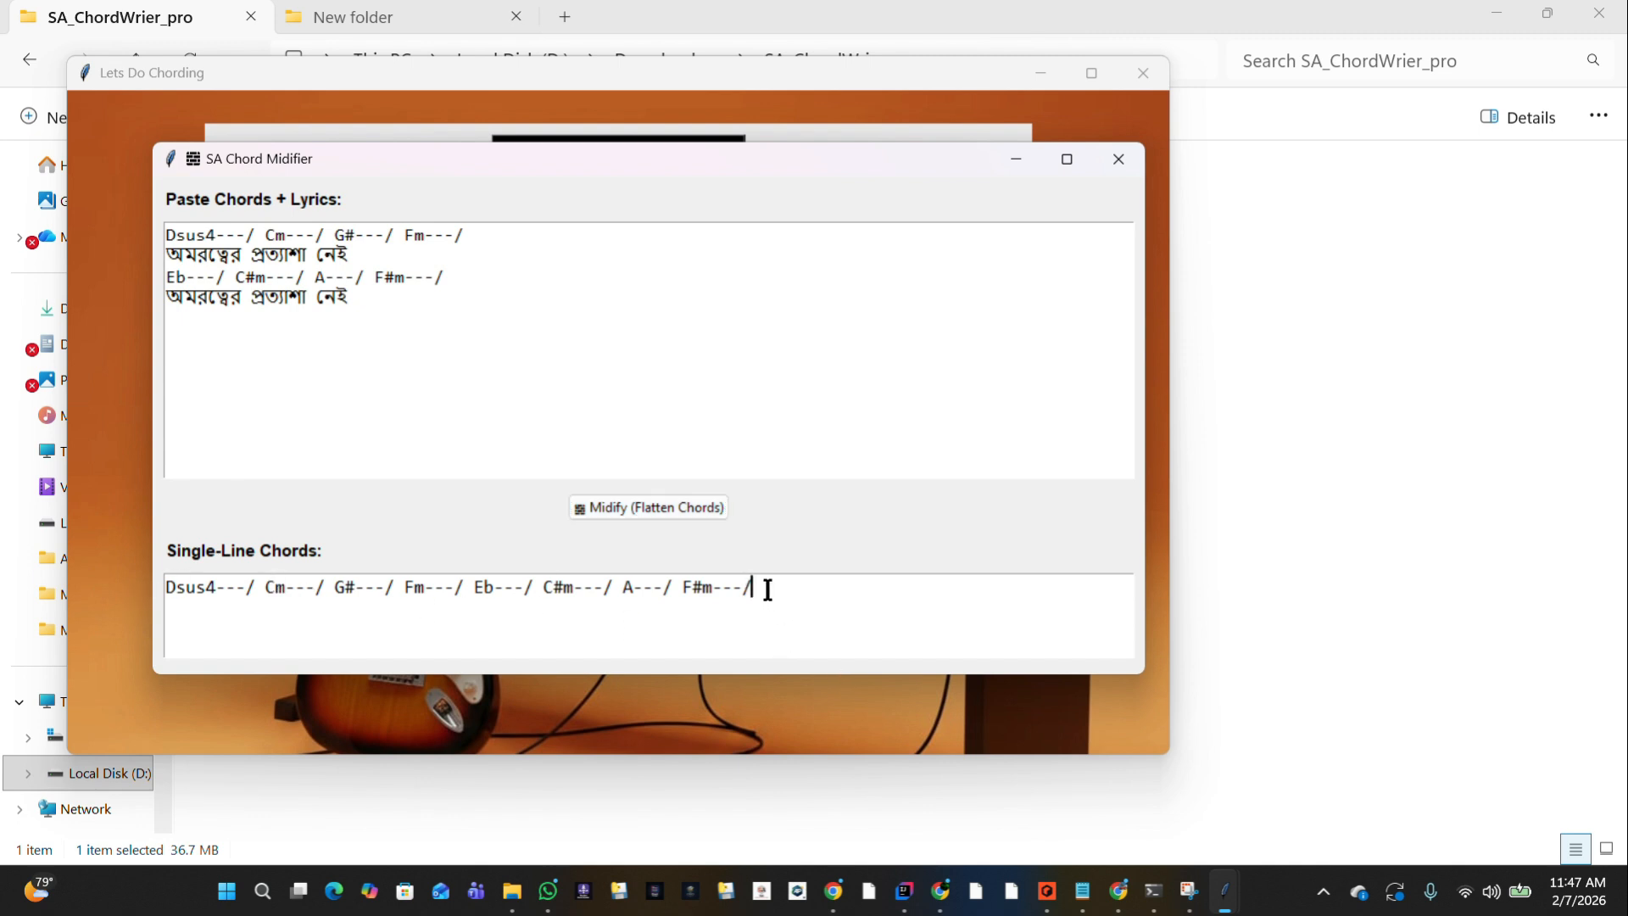
pyautogui.moveTo(767, 589); pyautogui.dragTo(153, 593)
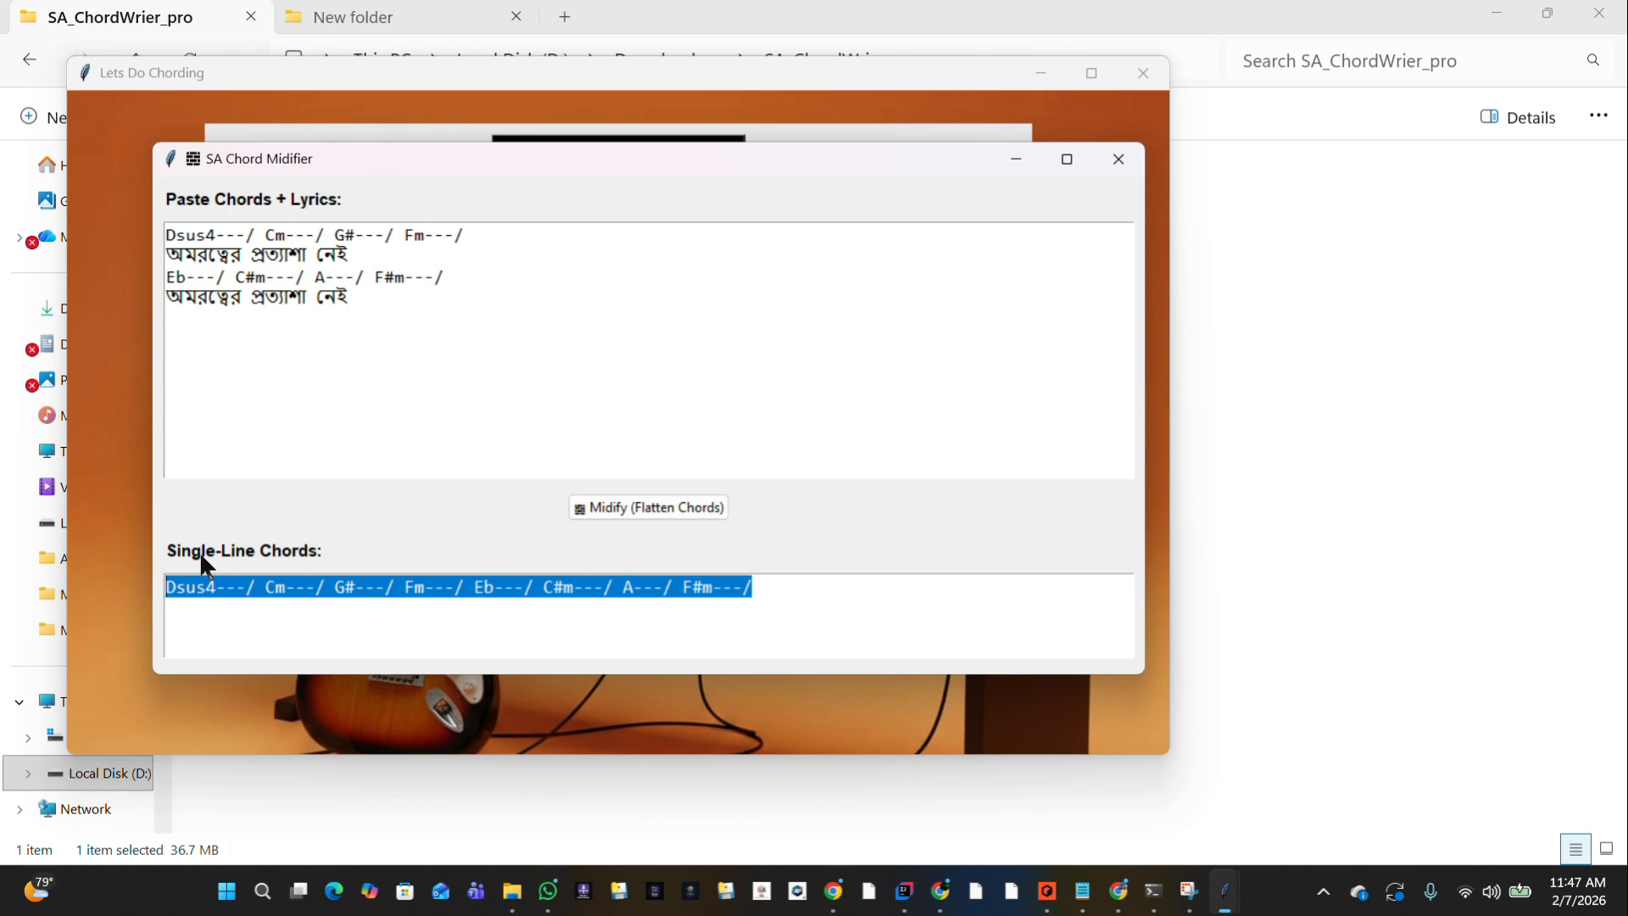
# Minimize the chord windows and launch SA_MidifyChord.exe from the SA_MidifyChord folder in Downloaders.
pyautogui.click(1002, 160)
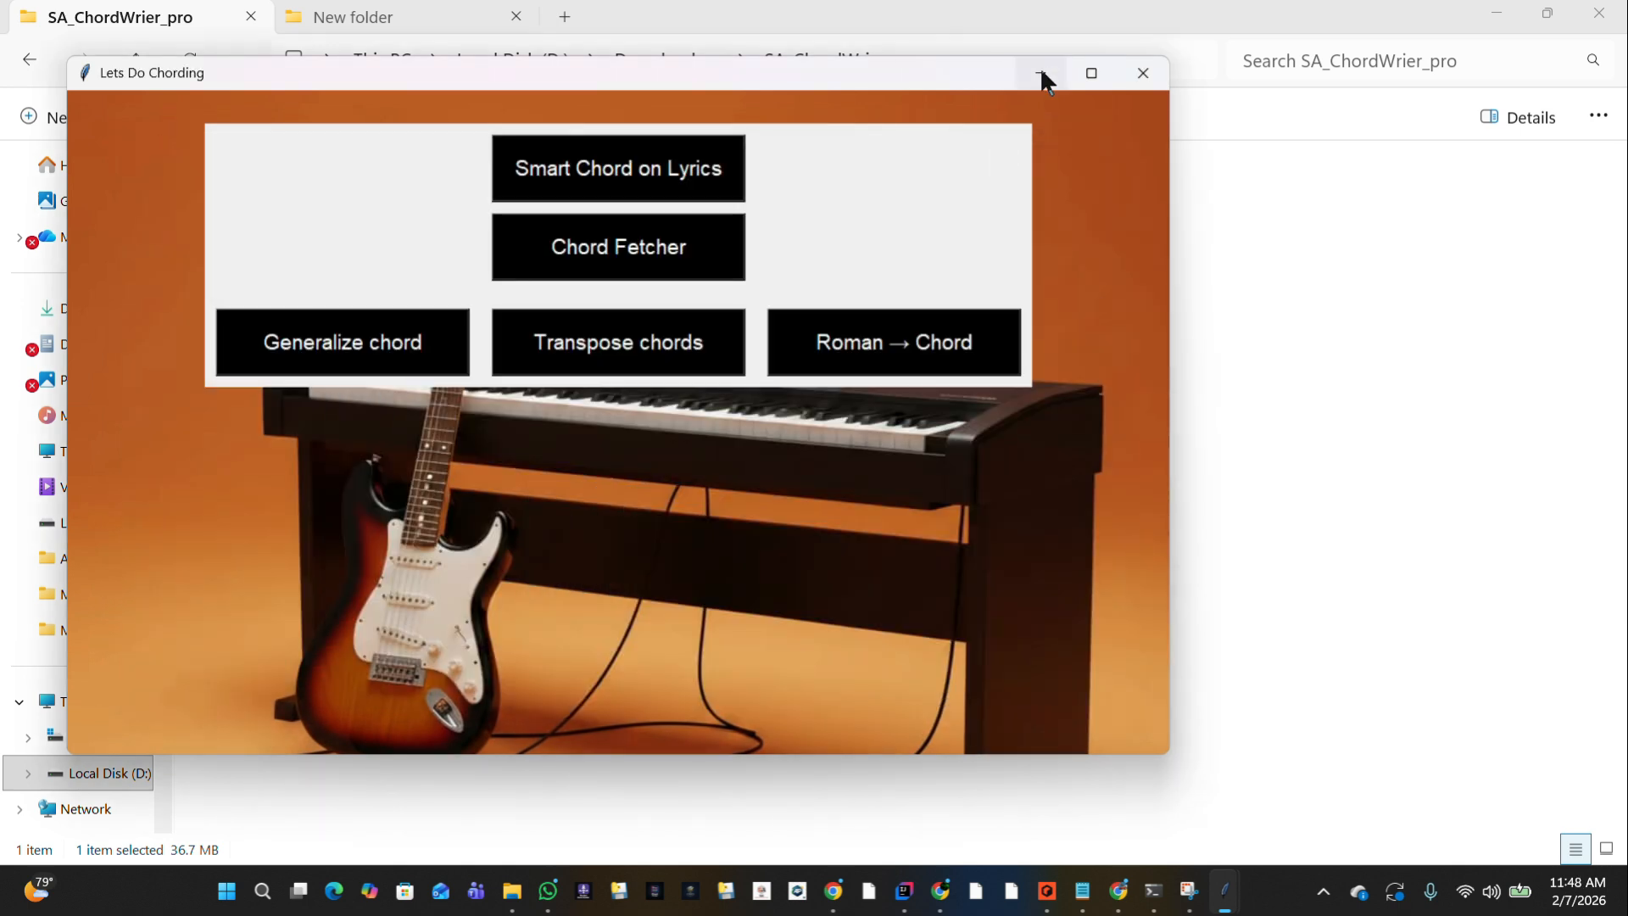
pyautogui.click(1041, 73)
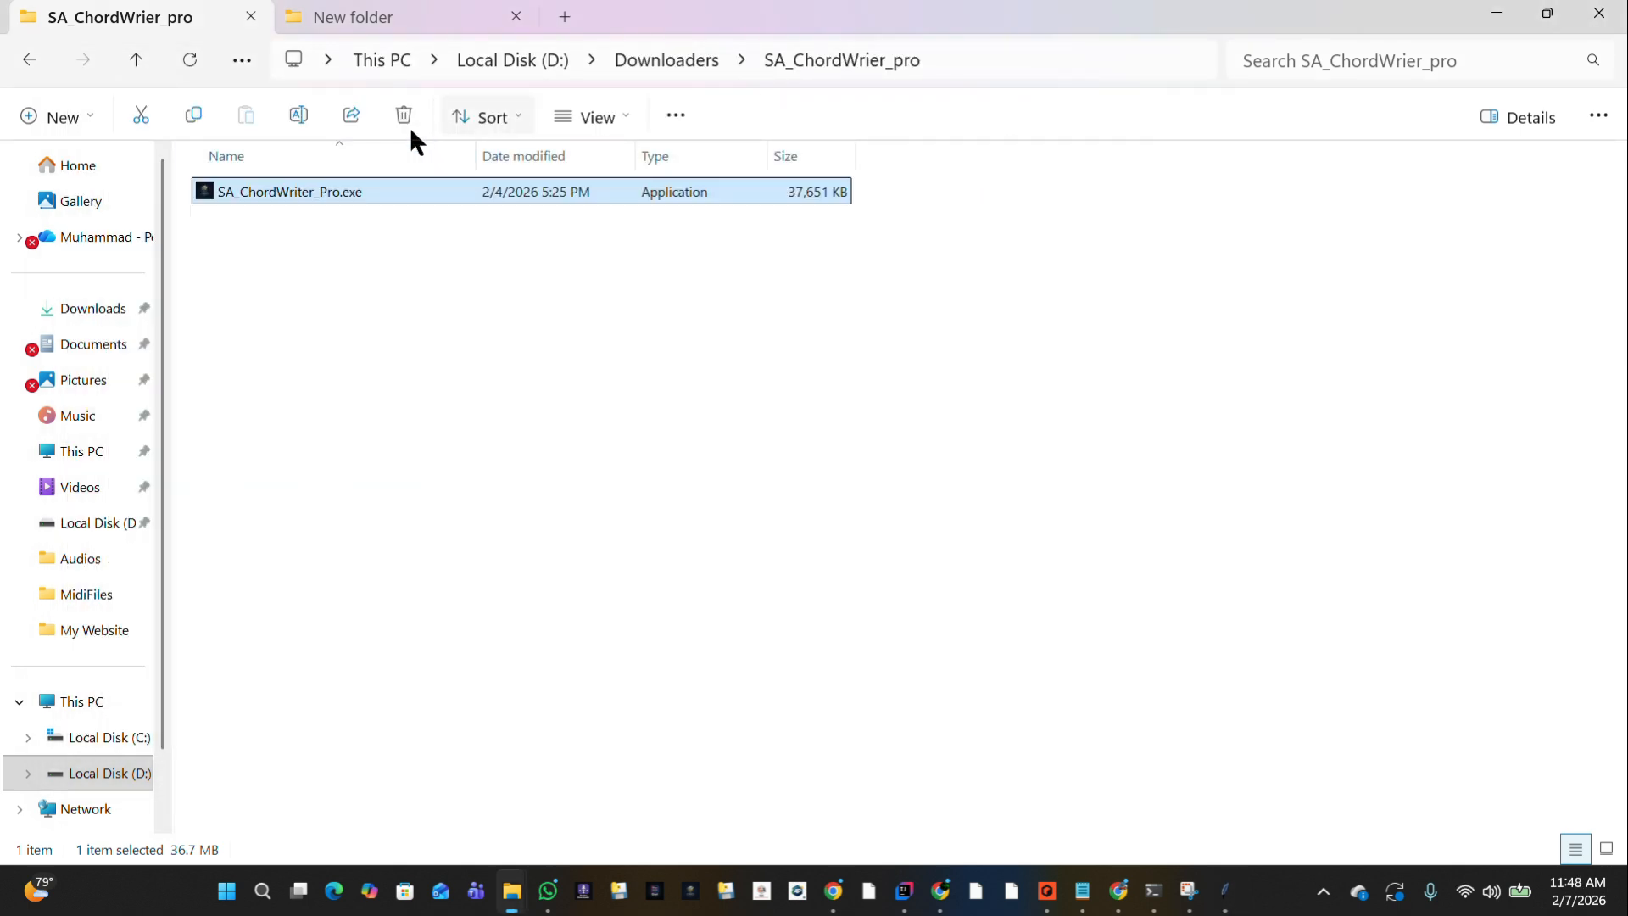
pyautogui.click(131, 68)
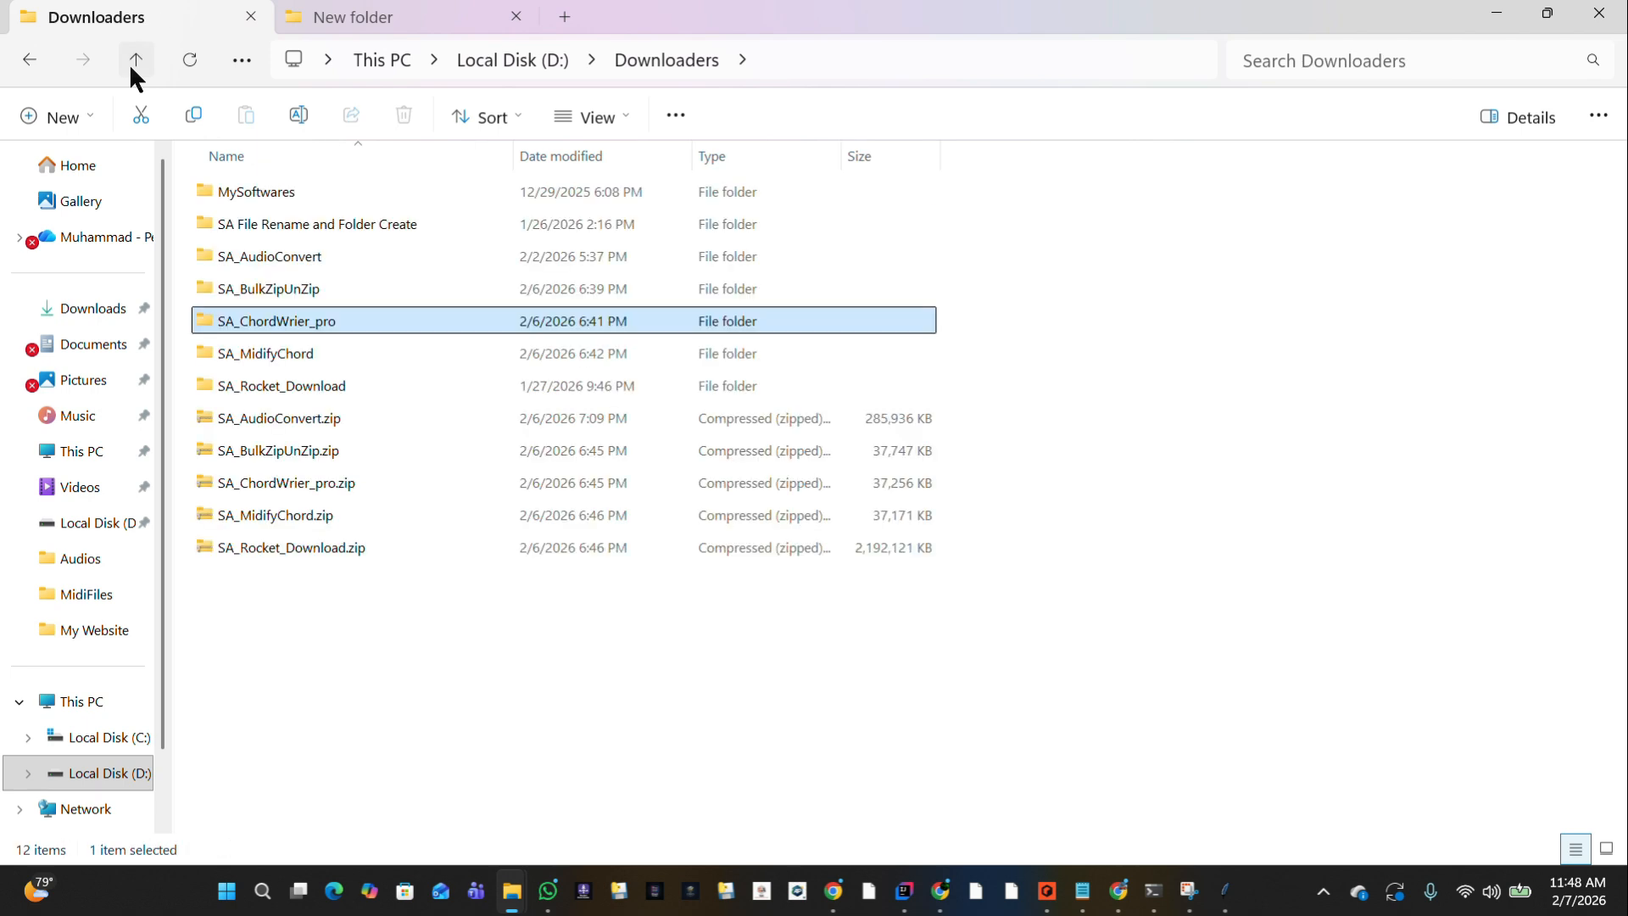
pyautogui.doubleClick(287, 351)
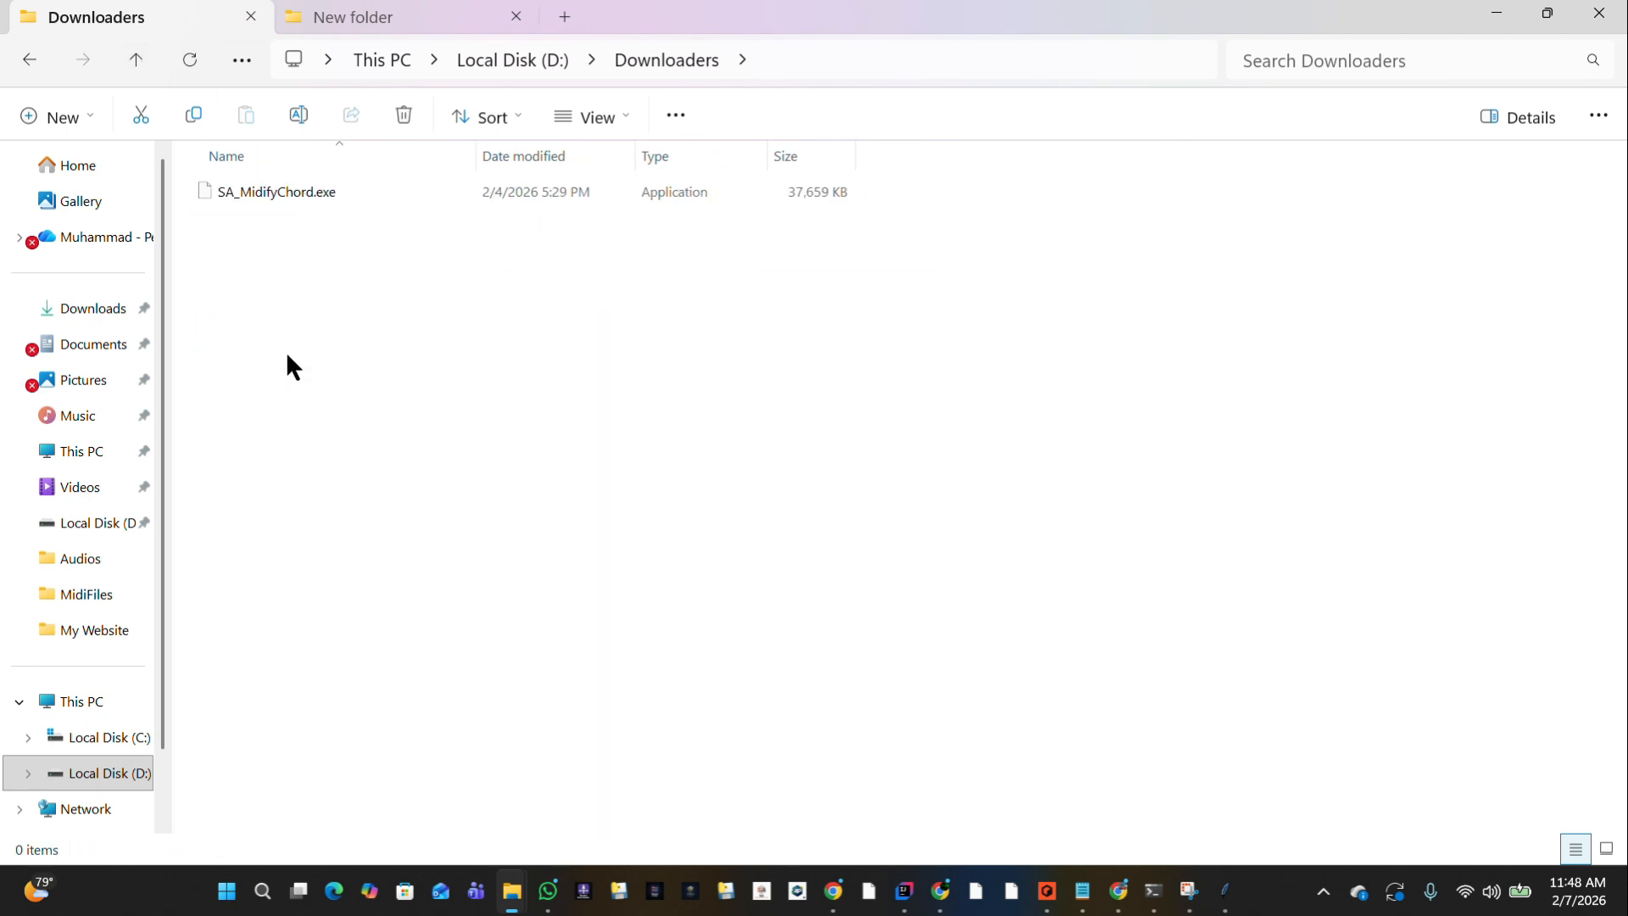
pyautogui.click(258, 201)
pyautogui.doubleClick(257, 201)
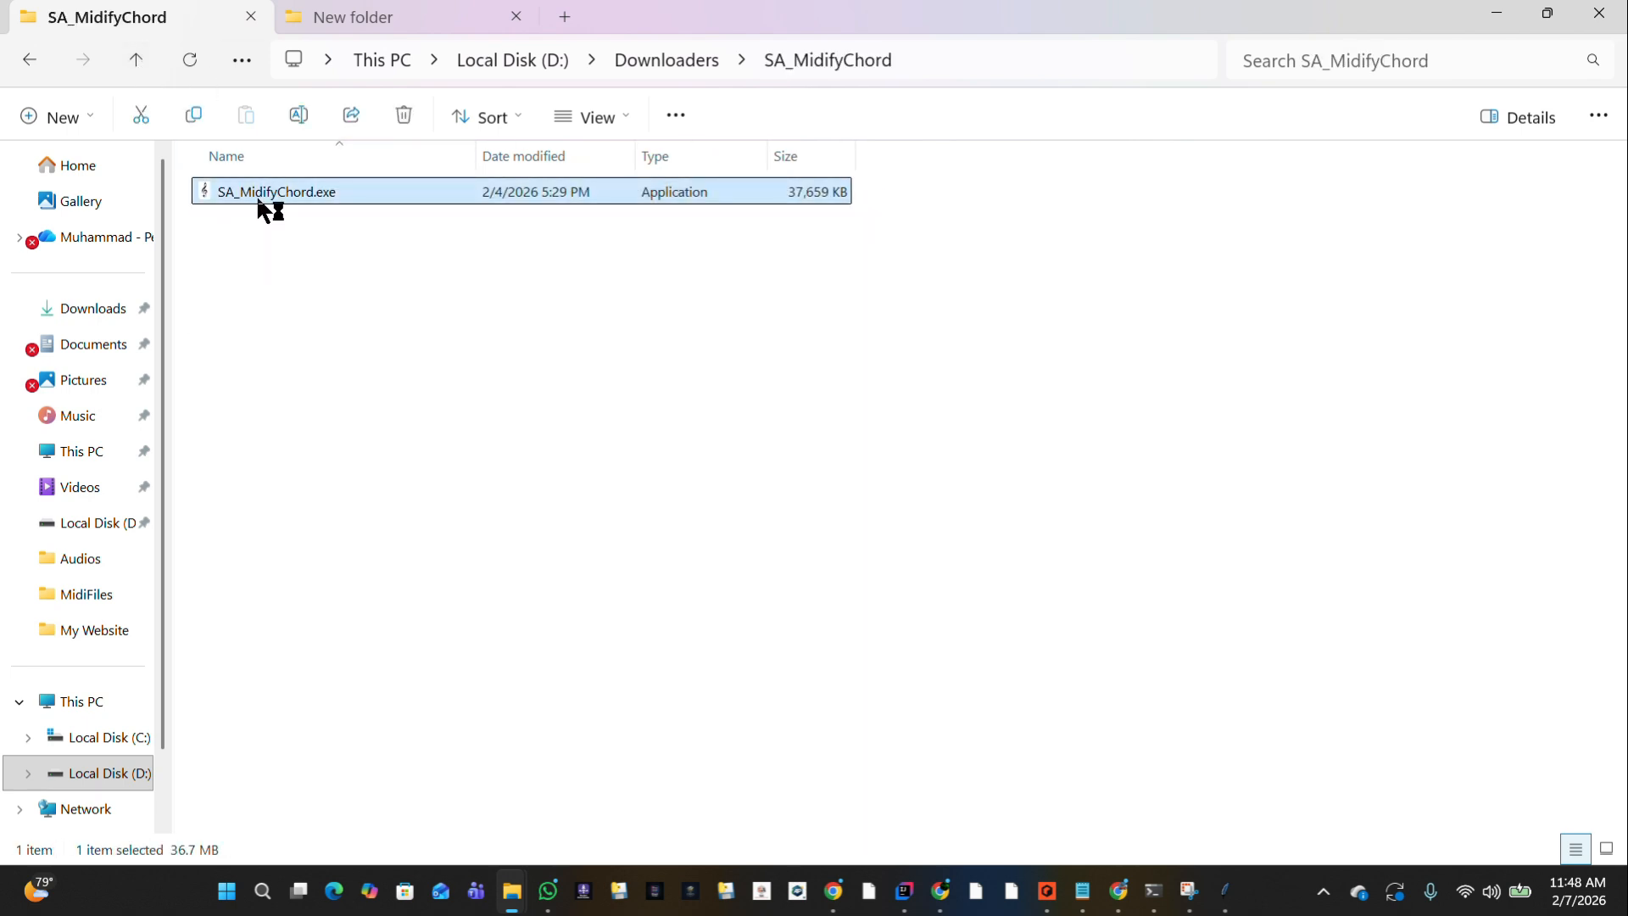